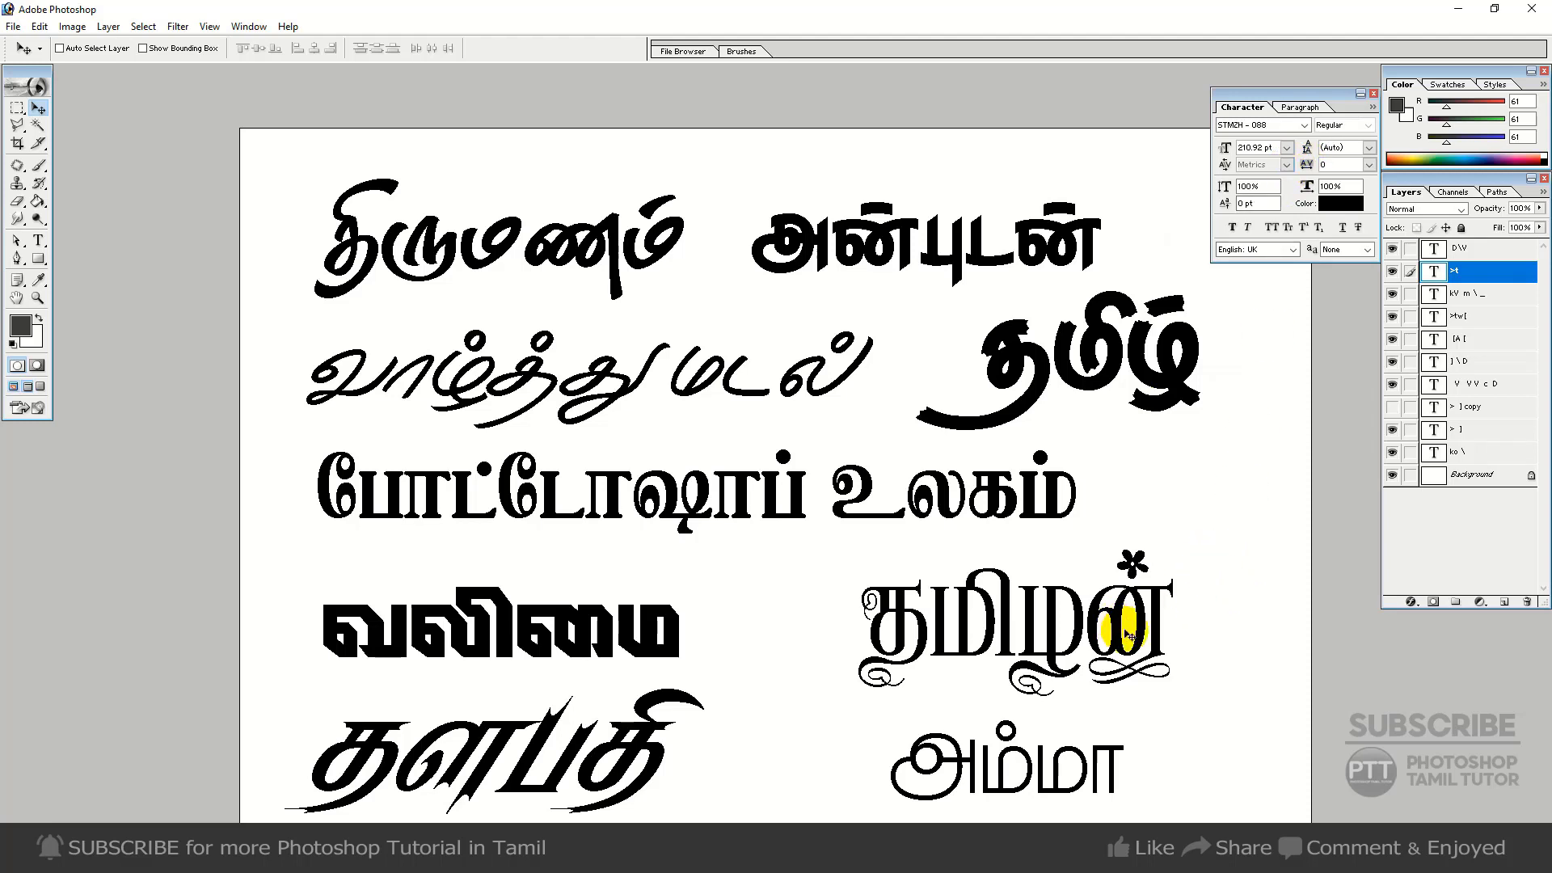
- Zoom in on the top row of Tamil lettering, zoom back out, and close the sample document
left_click(514, 353)
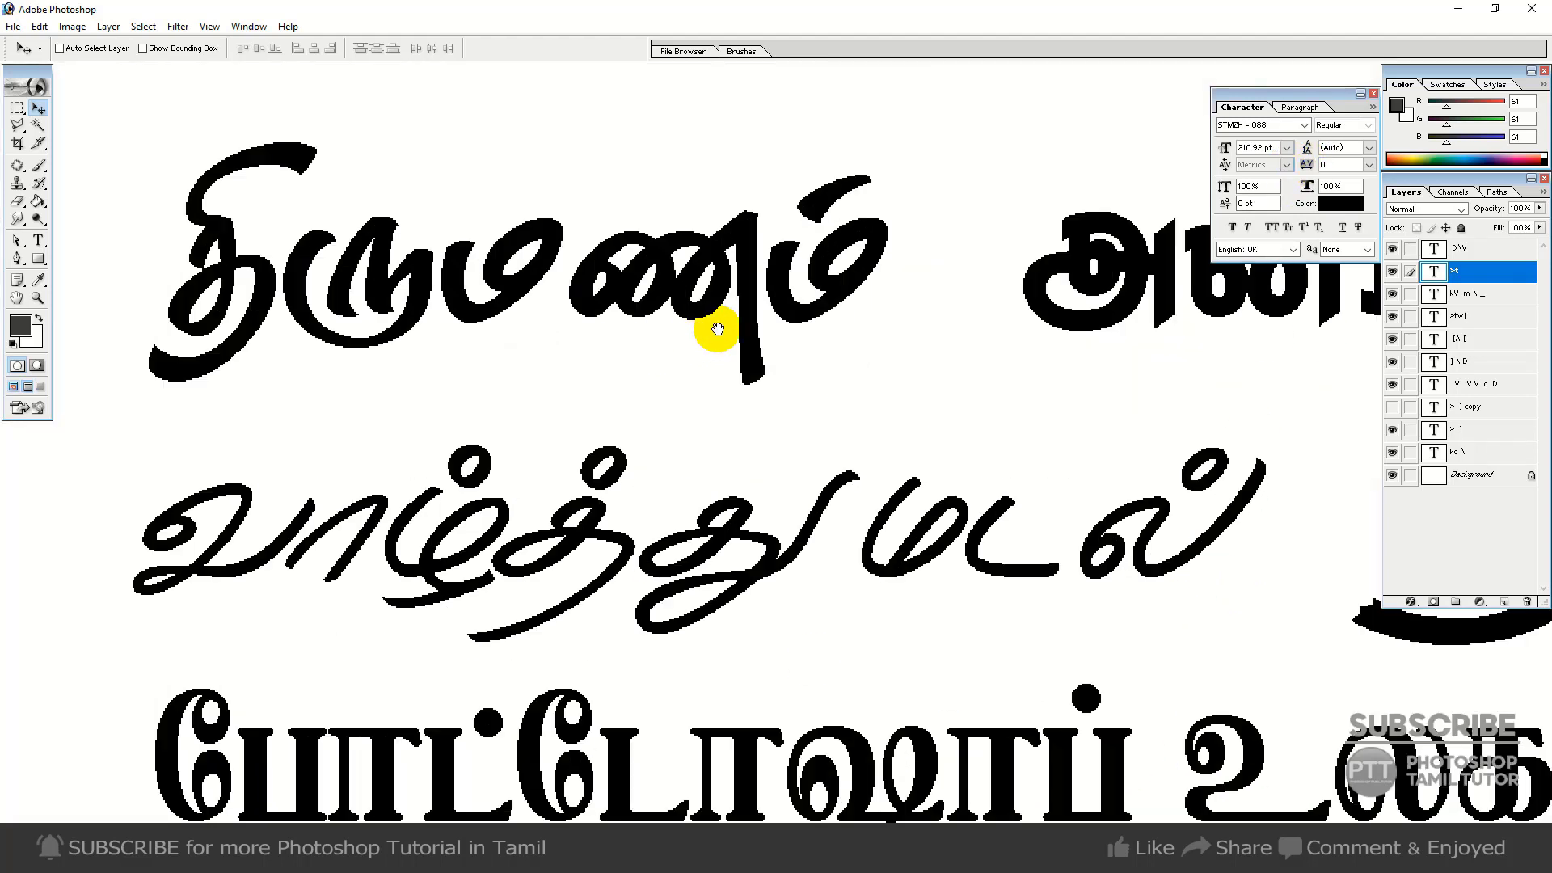
key("ctrl+minus")
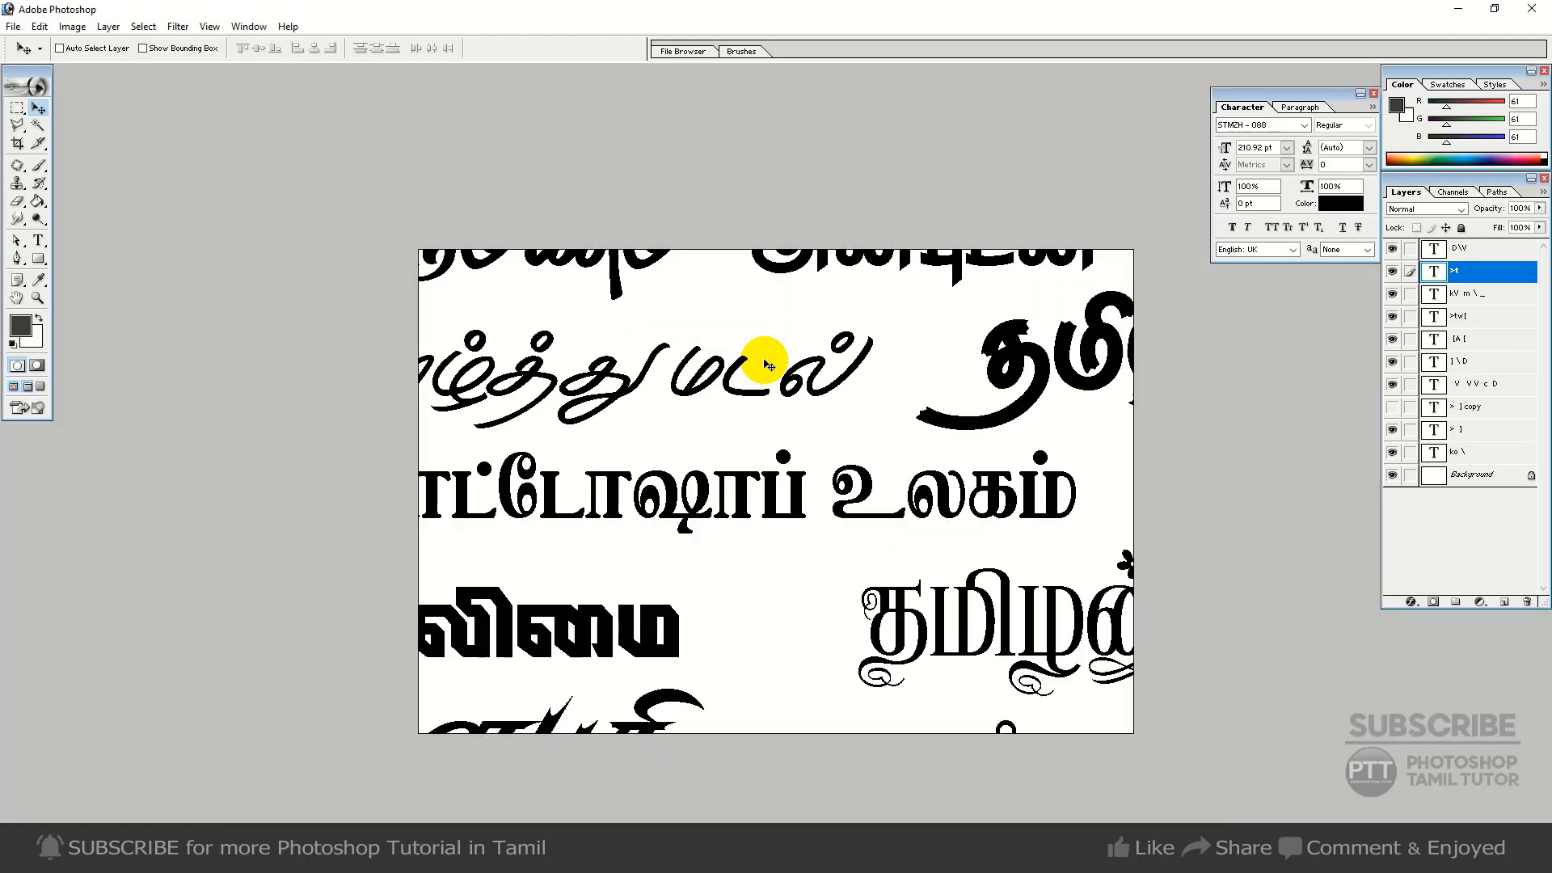
key("ctrl+minus")
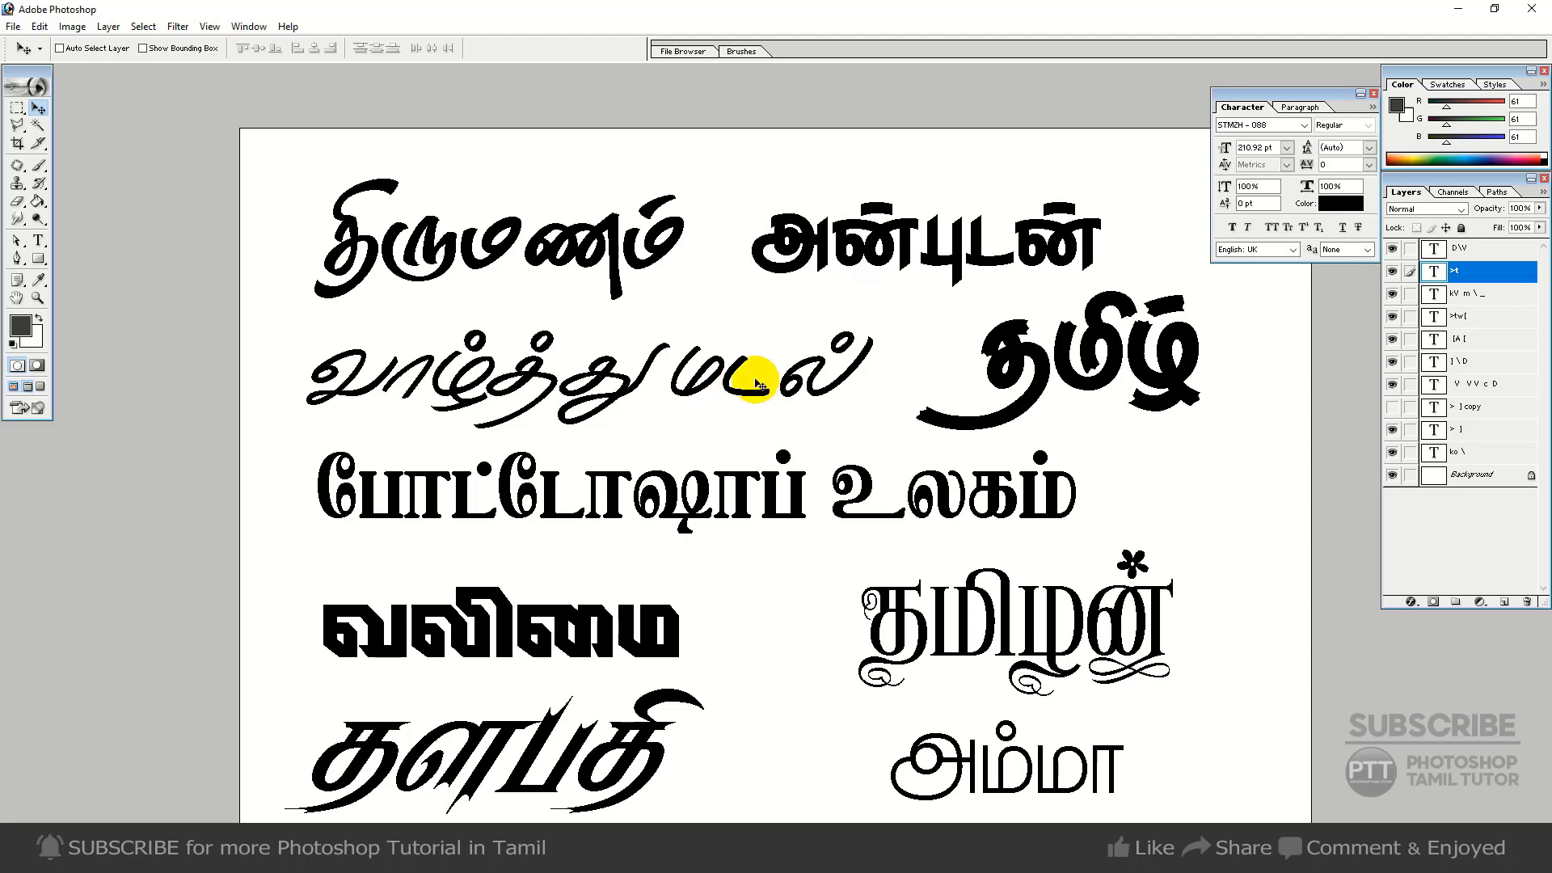
key("ctrl+w")
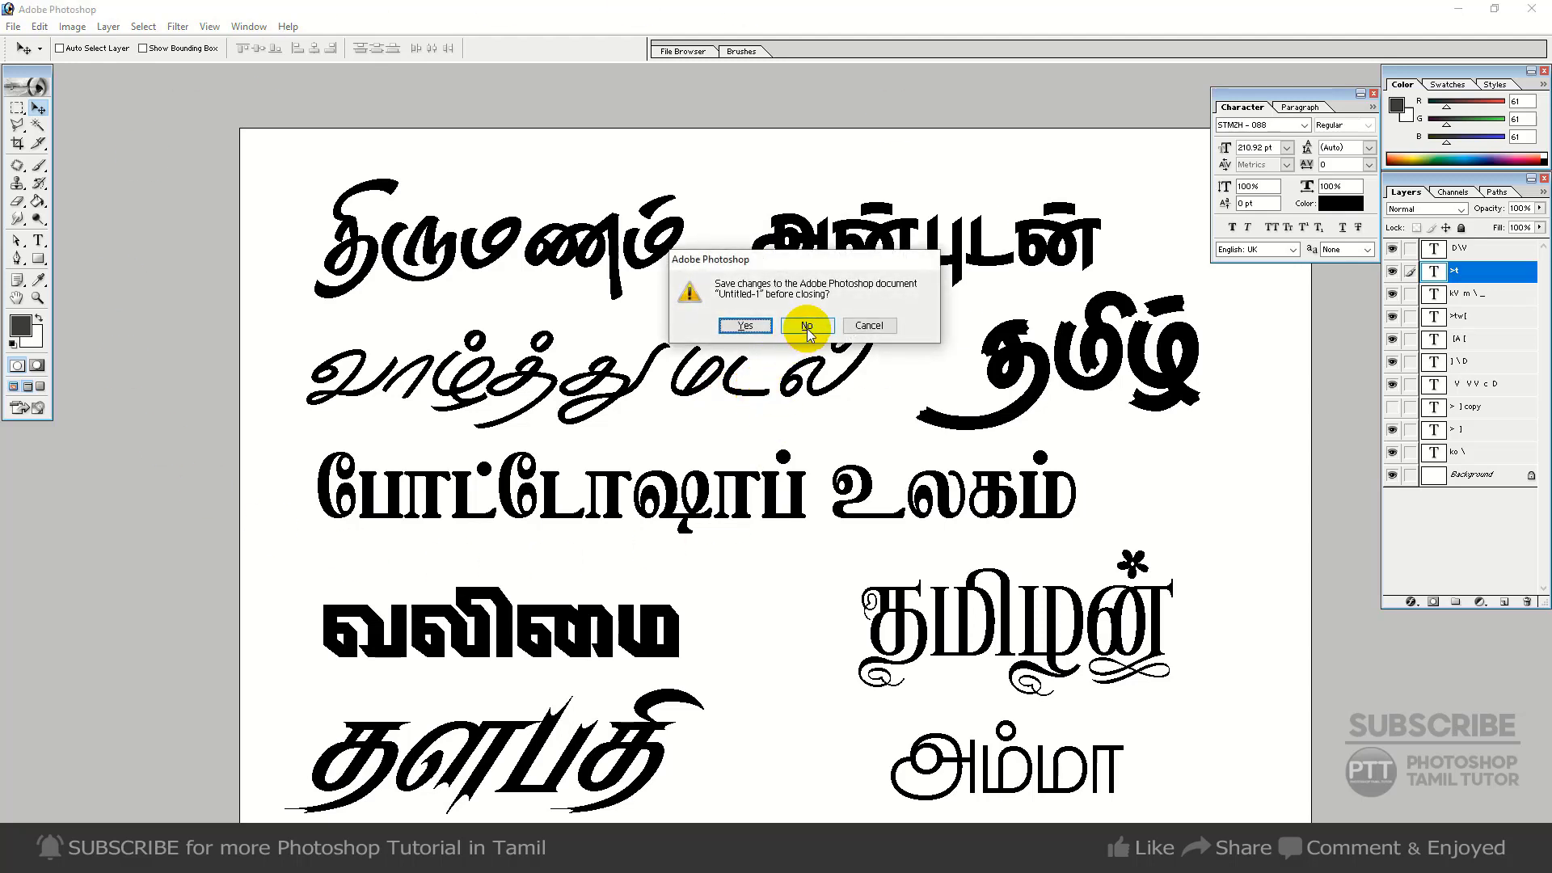
- Discard the sample's changes and open the keyman tamil software > tamil fants folder
left_click(808, 324)
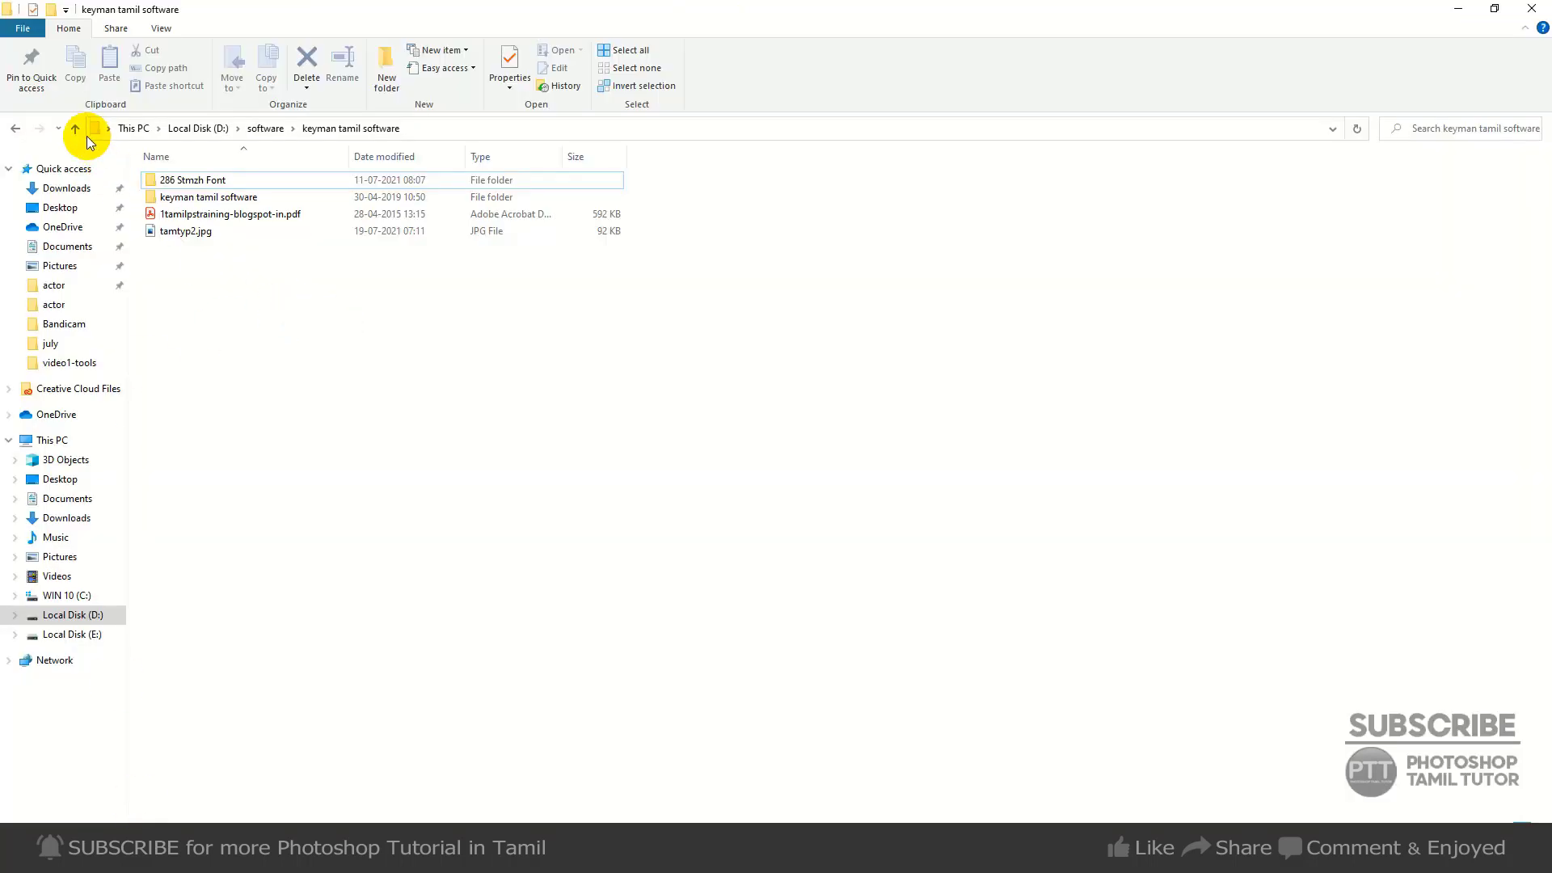
left_click(77, 131)
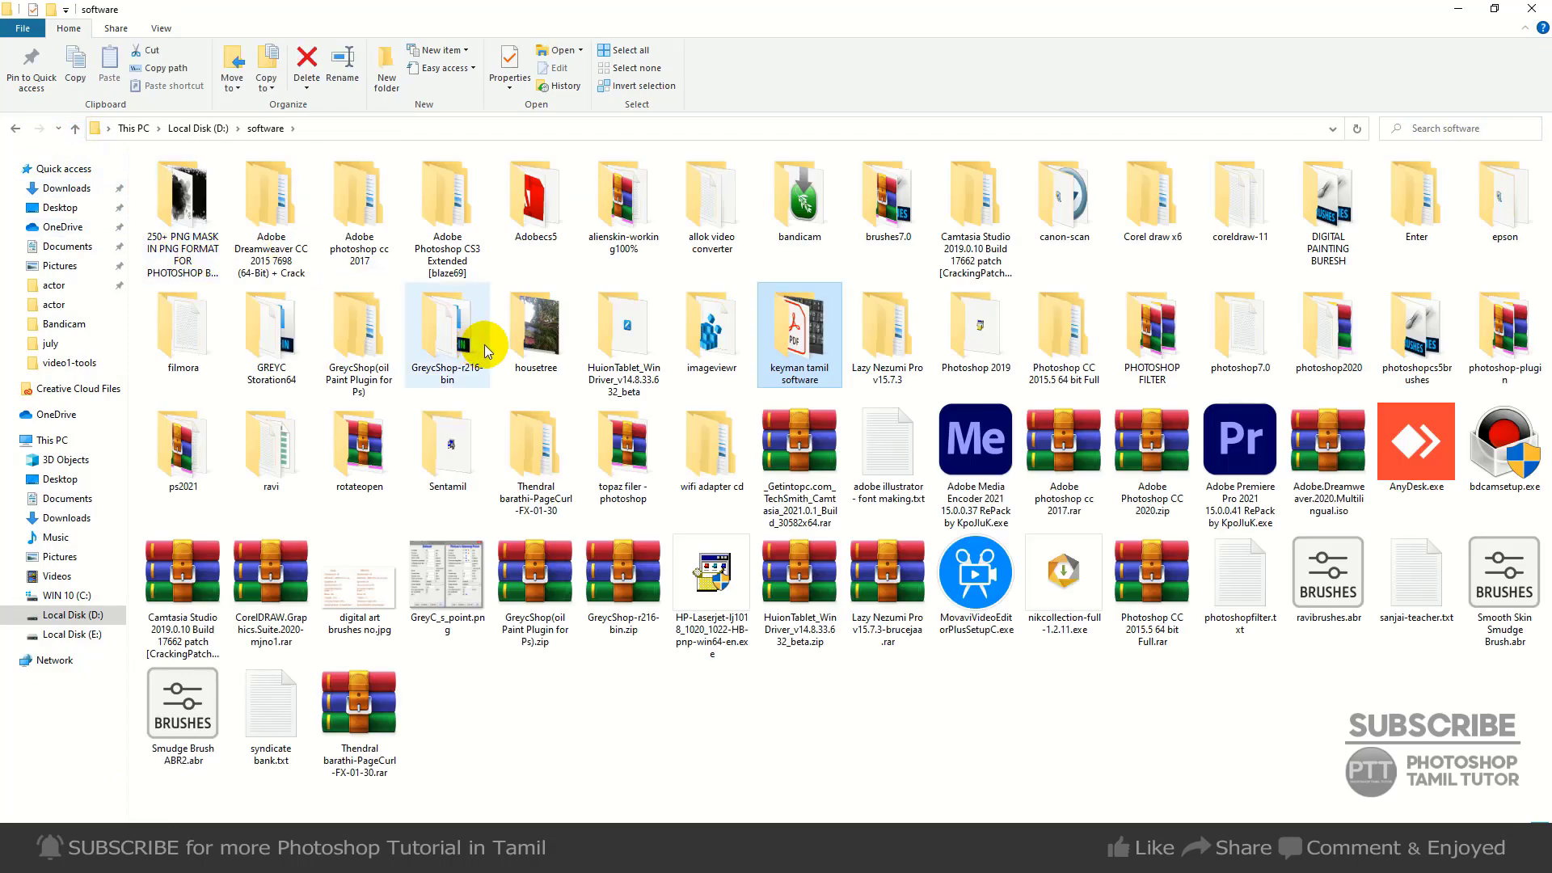
double_click(819, 354)
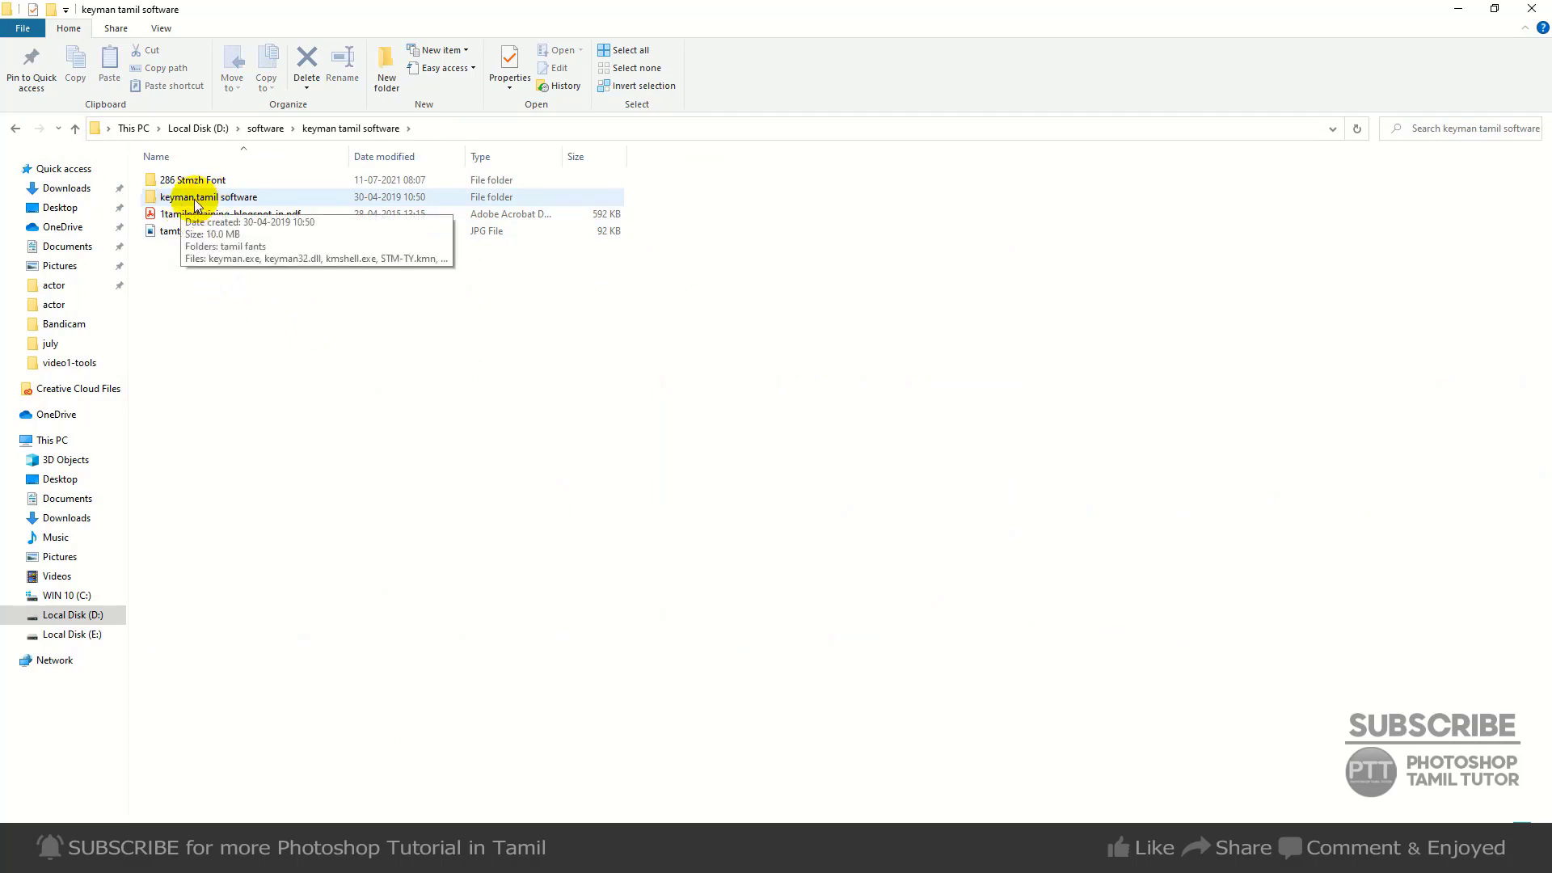
double_click(216, 198)
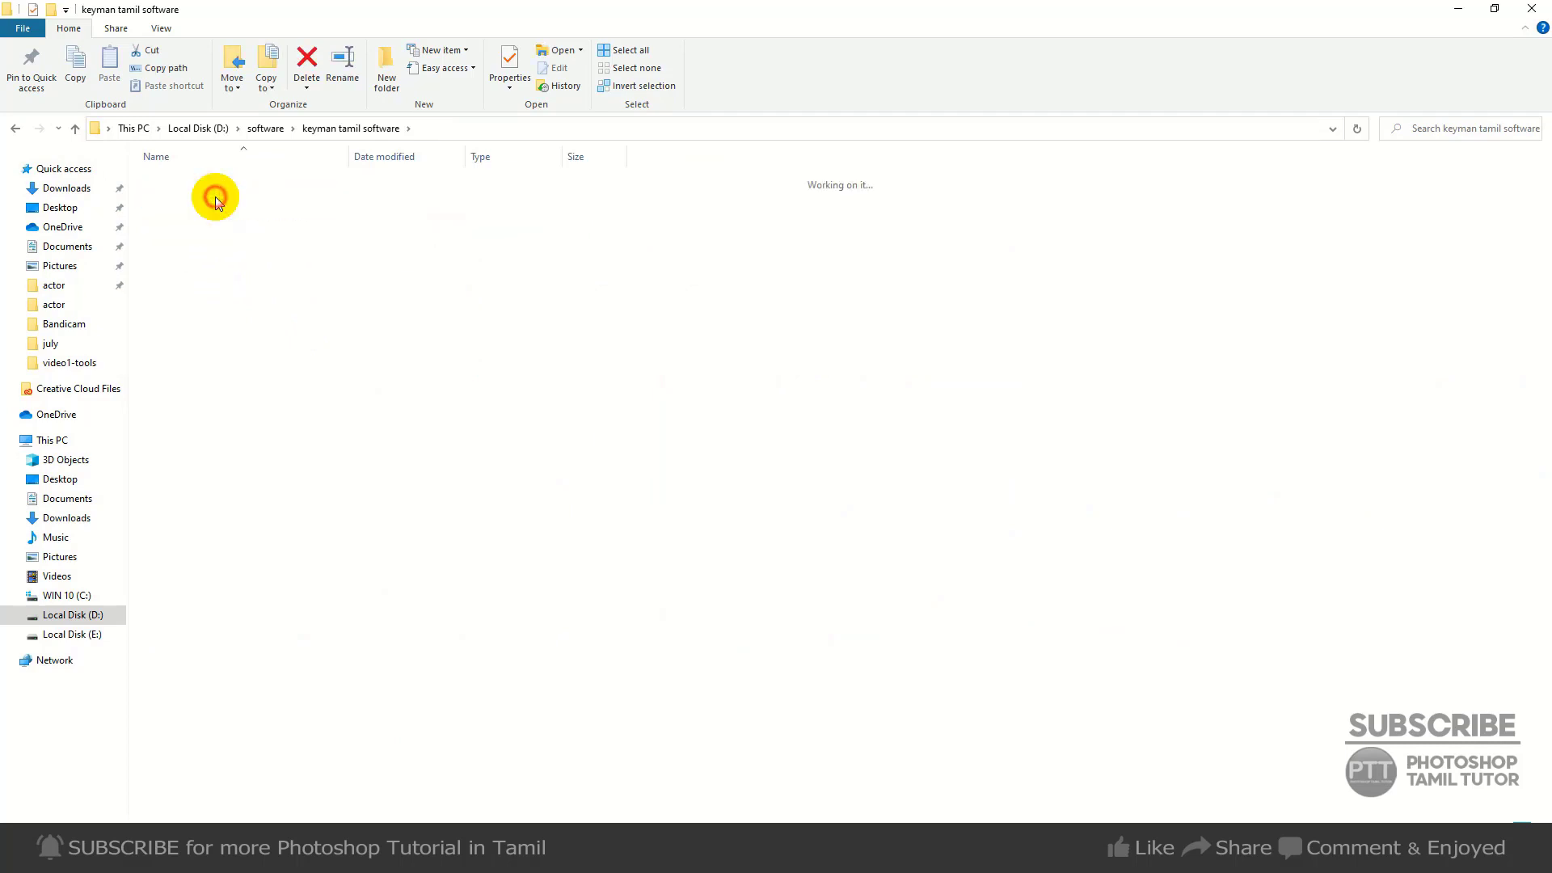
double_click(174, 179)
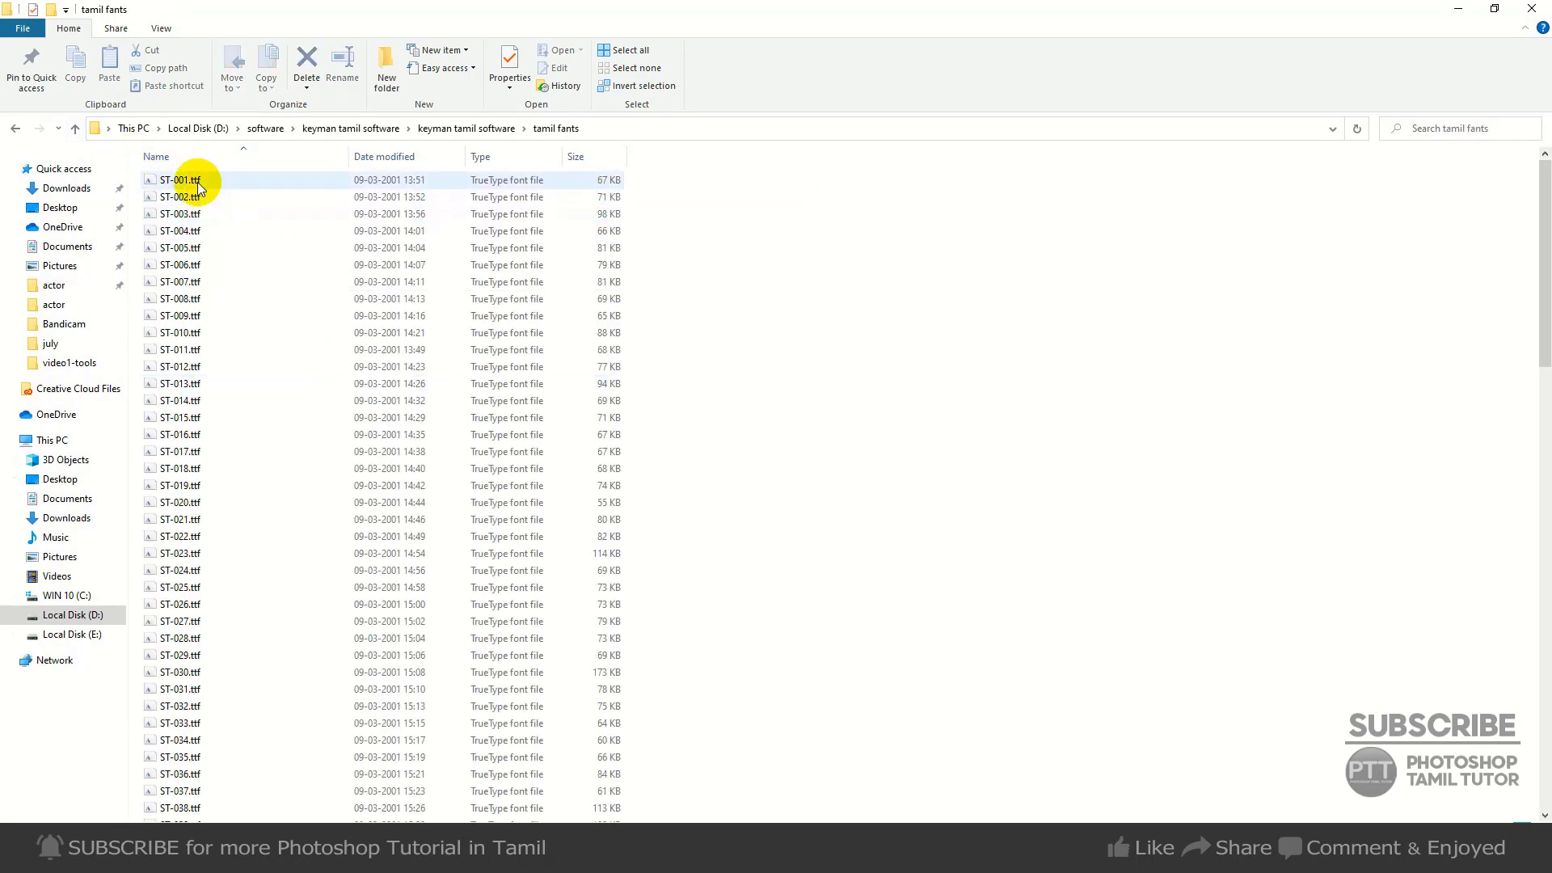
- Select all the ST Tamil font files and install them for all users
left_click(197, 181)
key("ctrl+a")
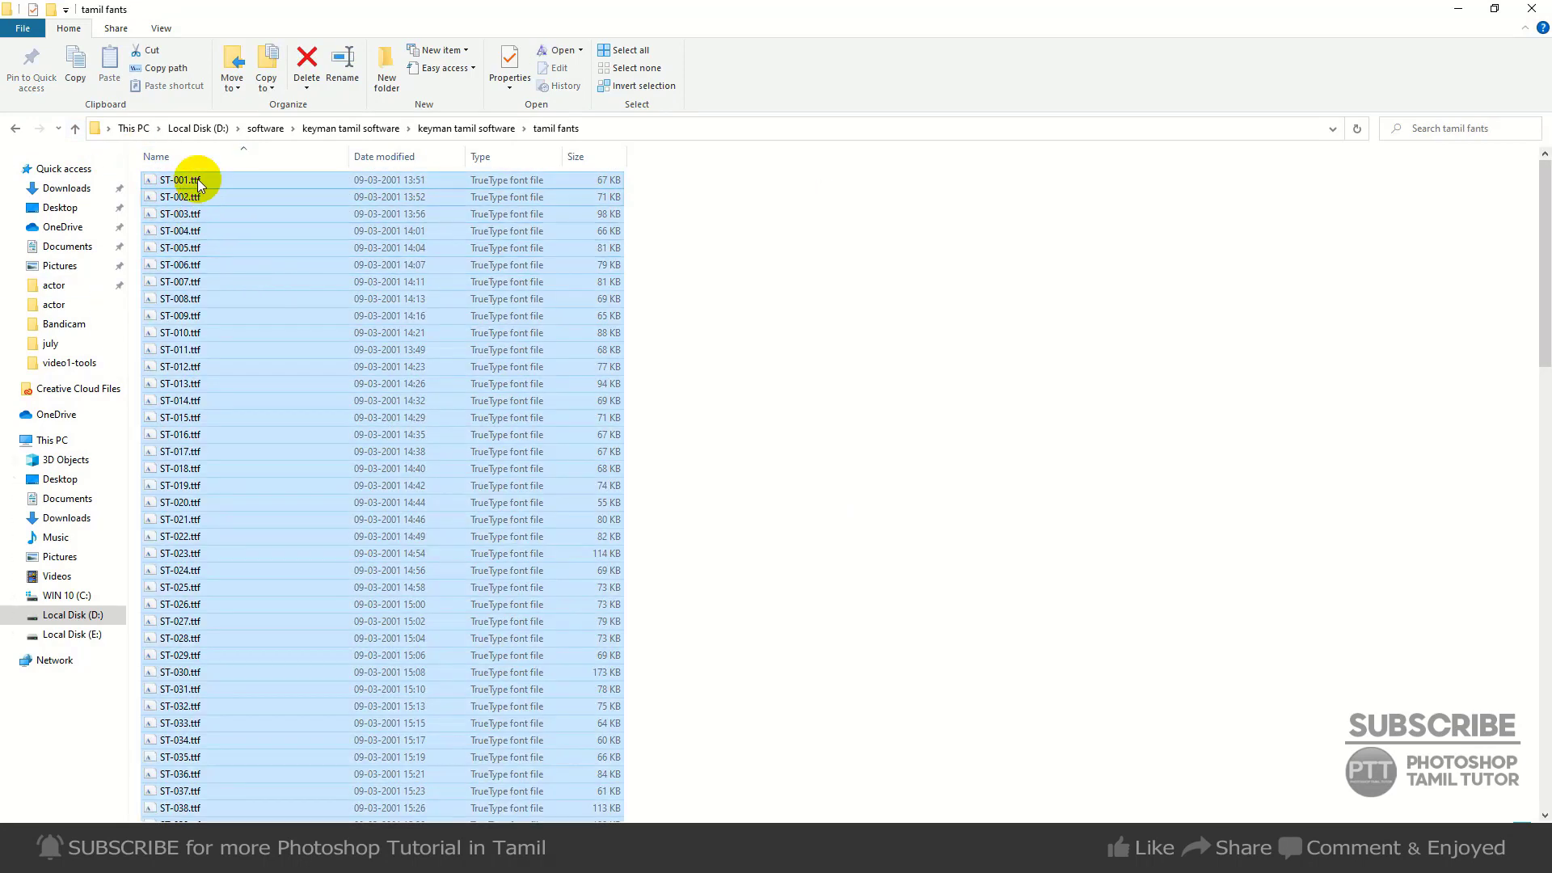
right_click(254, 197)
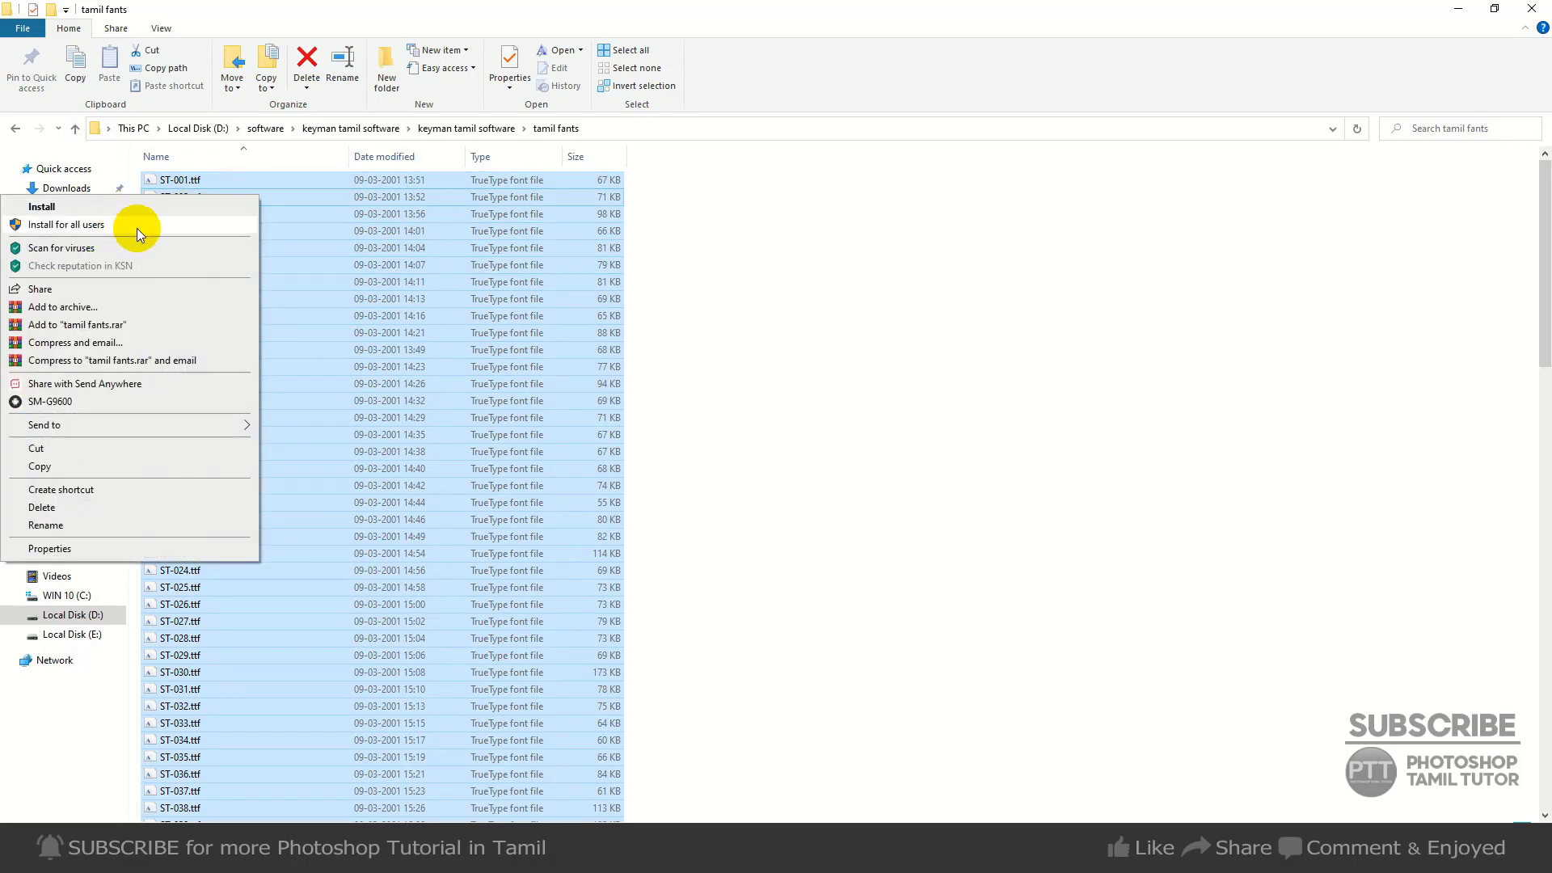
left_click(75, 129)
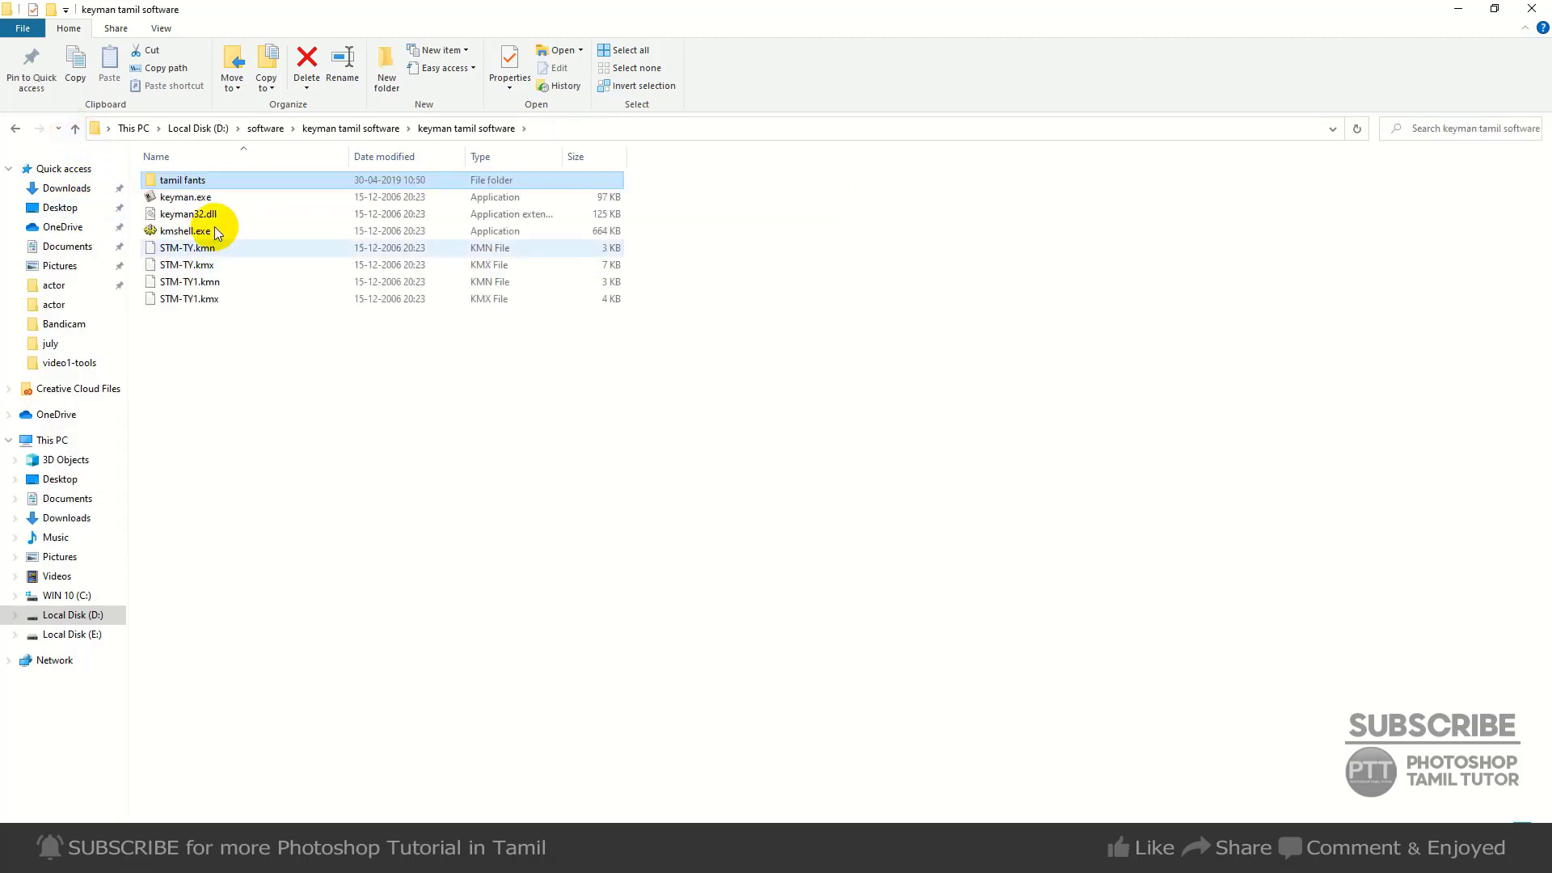
left_click(176, 201)
- Run keyman.exe and uninstall the Type Writer - 1 keyboard from Keyman Configuration
double_click(175, 201)
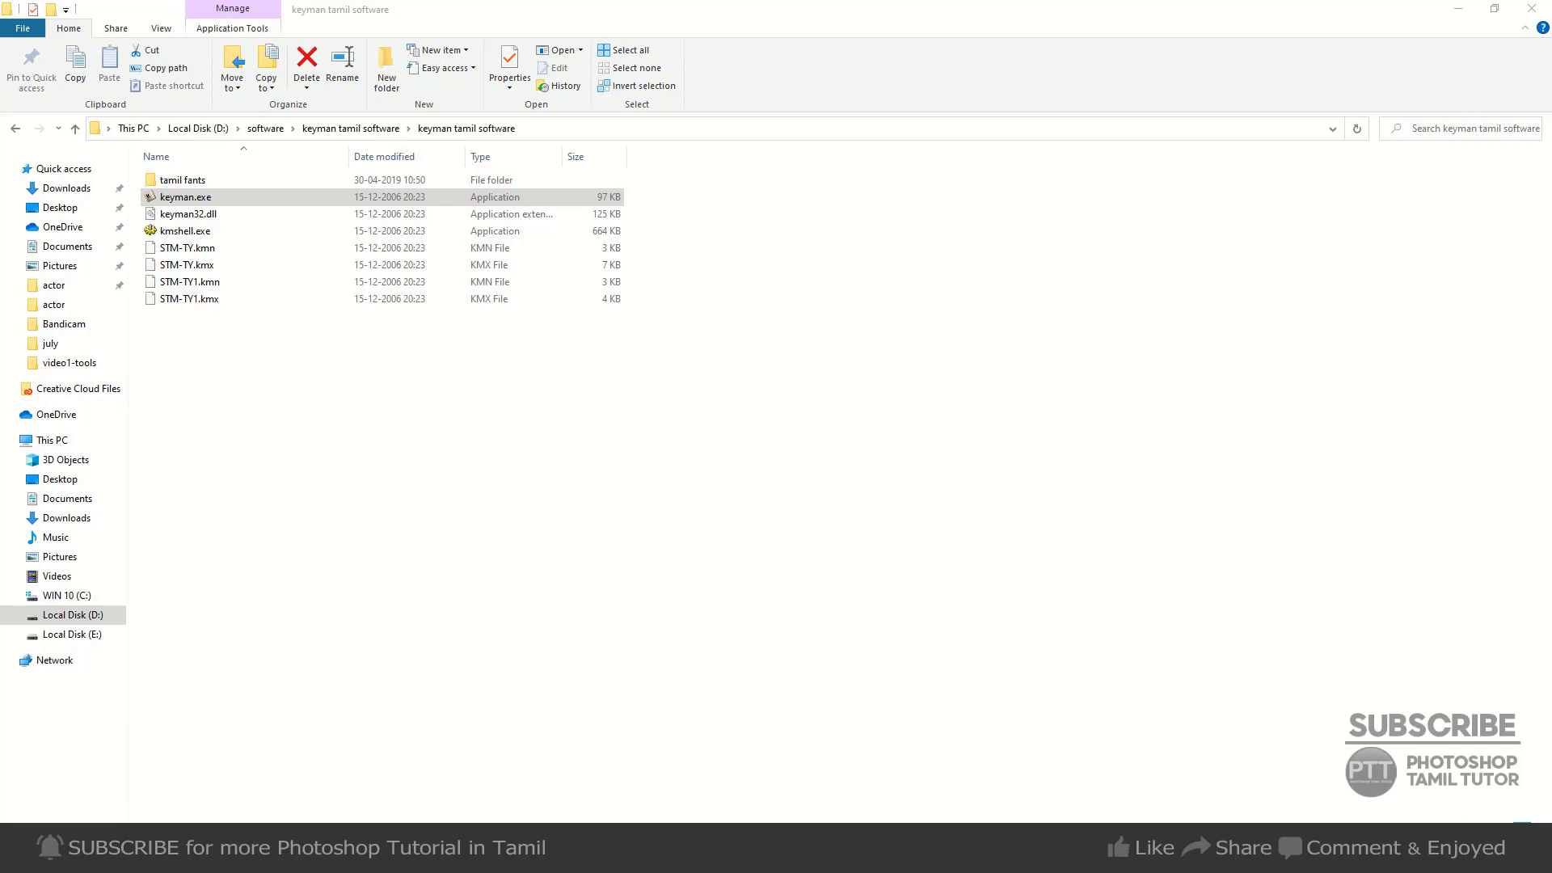
right_click(1271, 844)
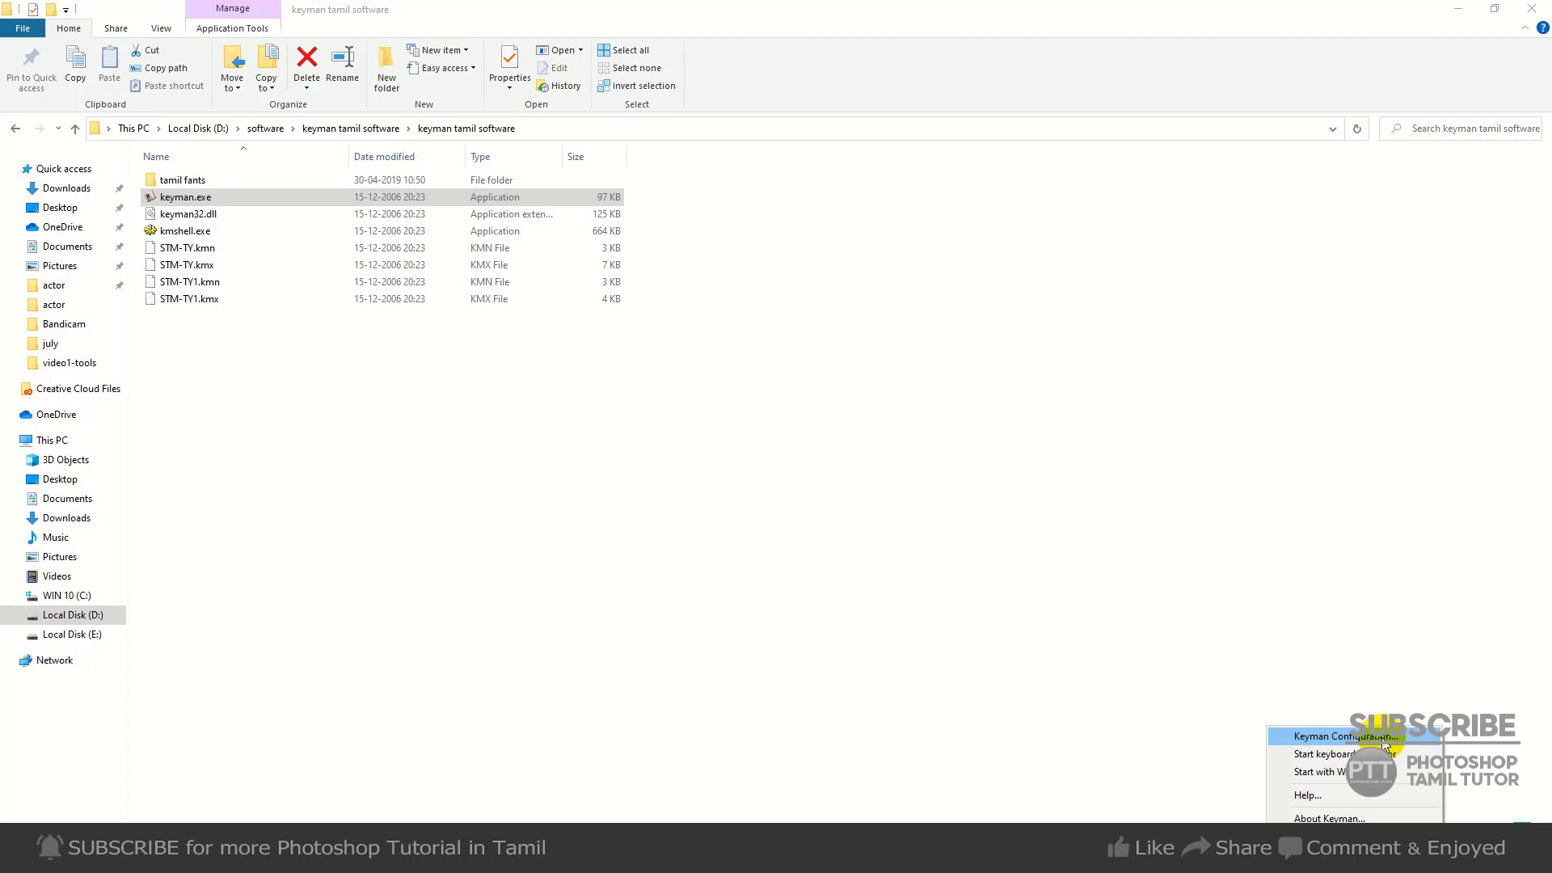
left_click(1384, 737)
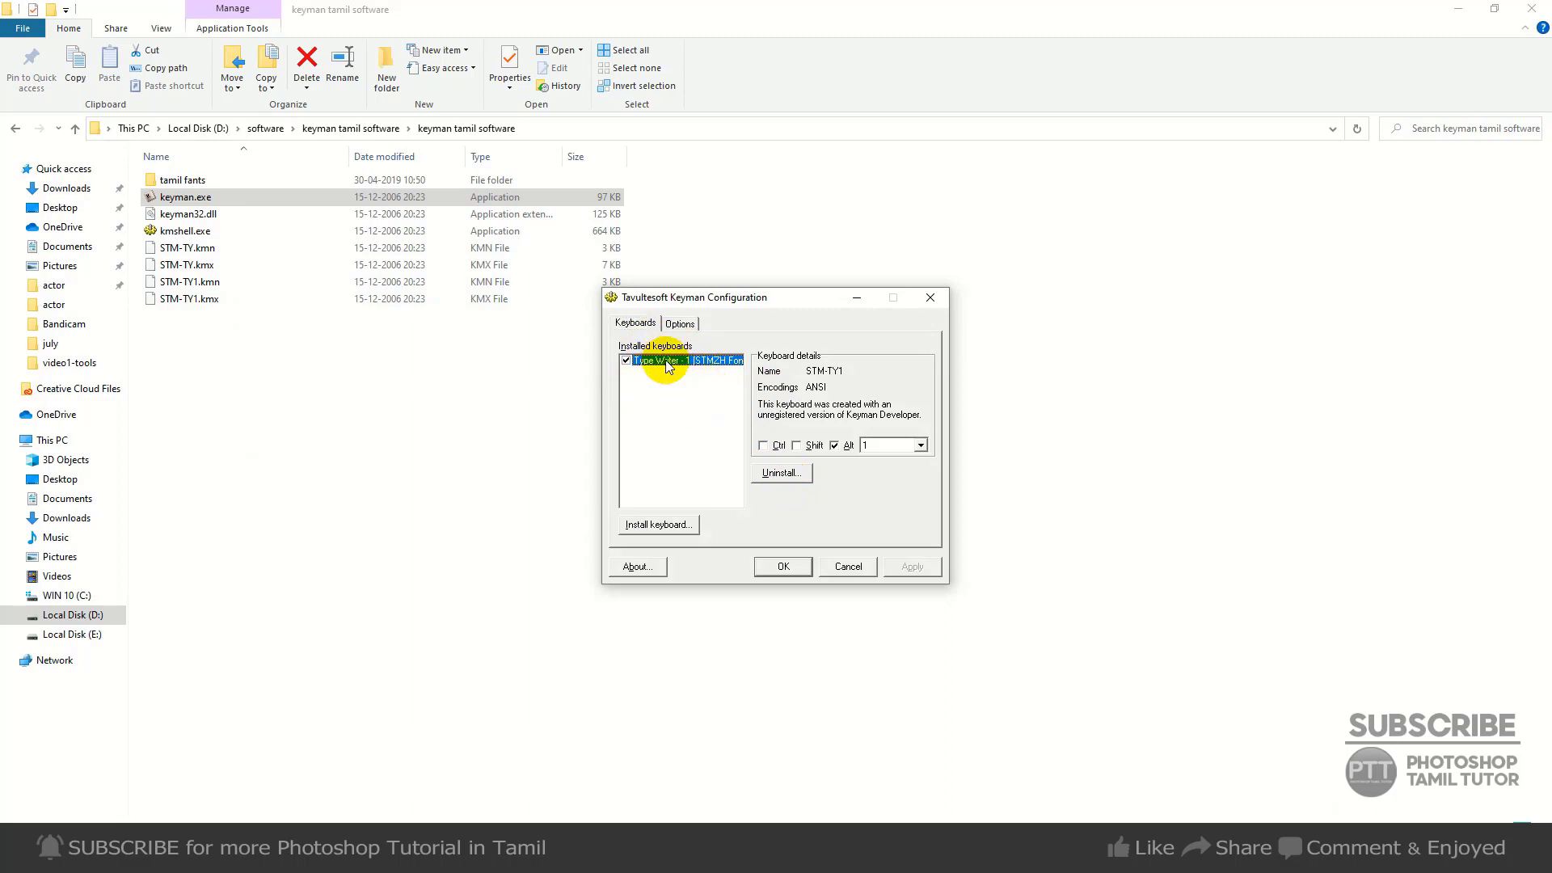
left_click(710, 362)
left_click(781, 473)
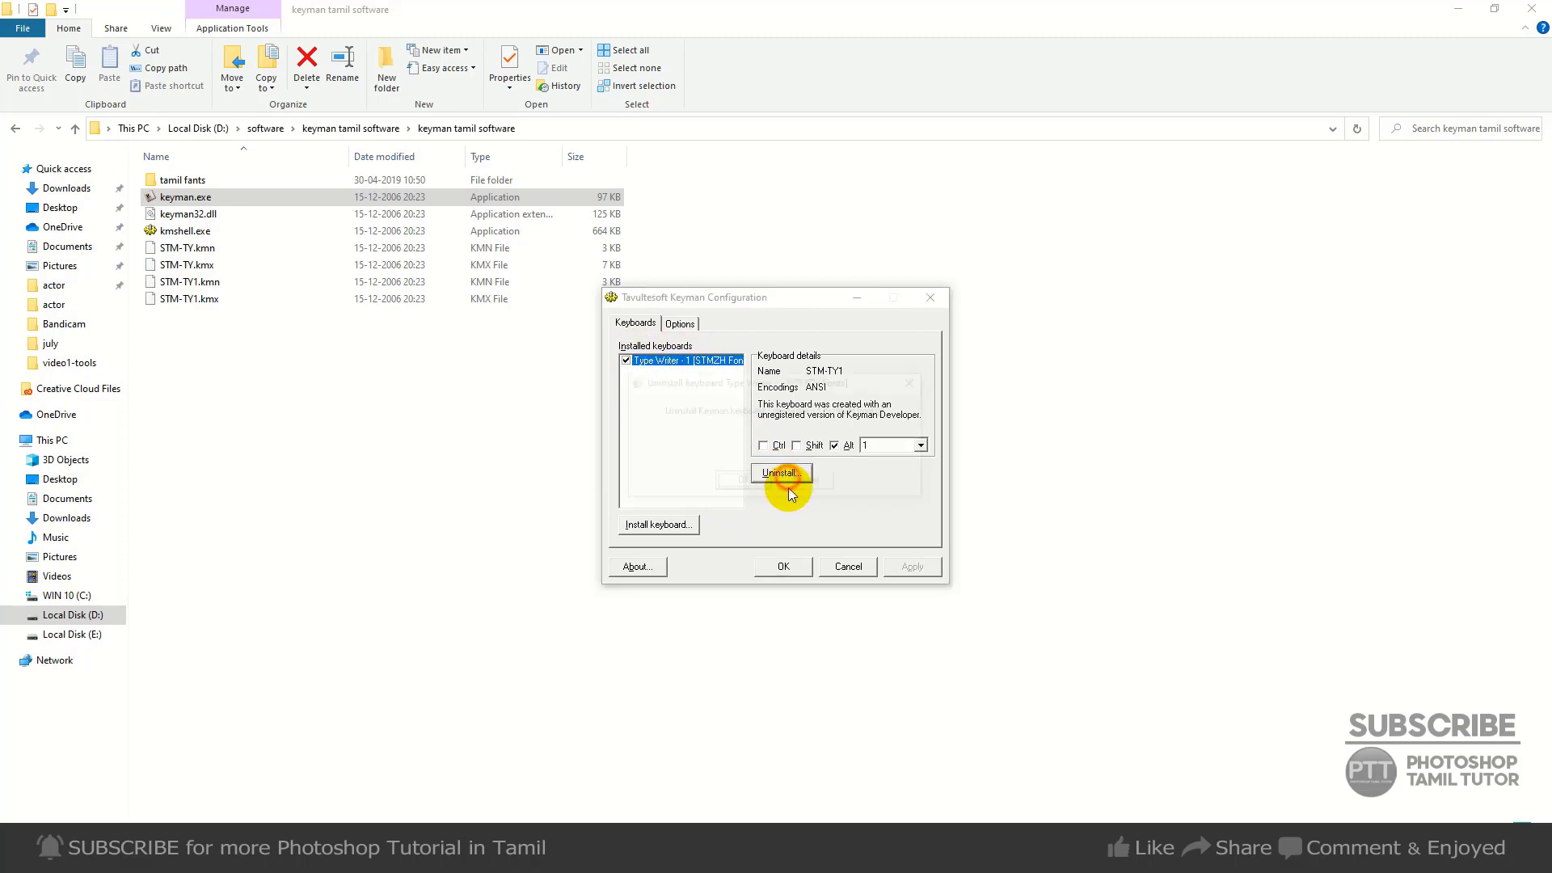
left_click(753, 481)
left_click(782, 445)
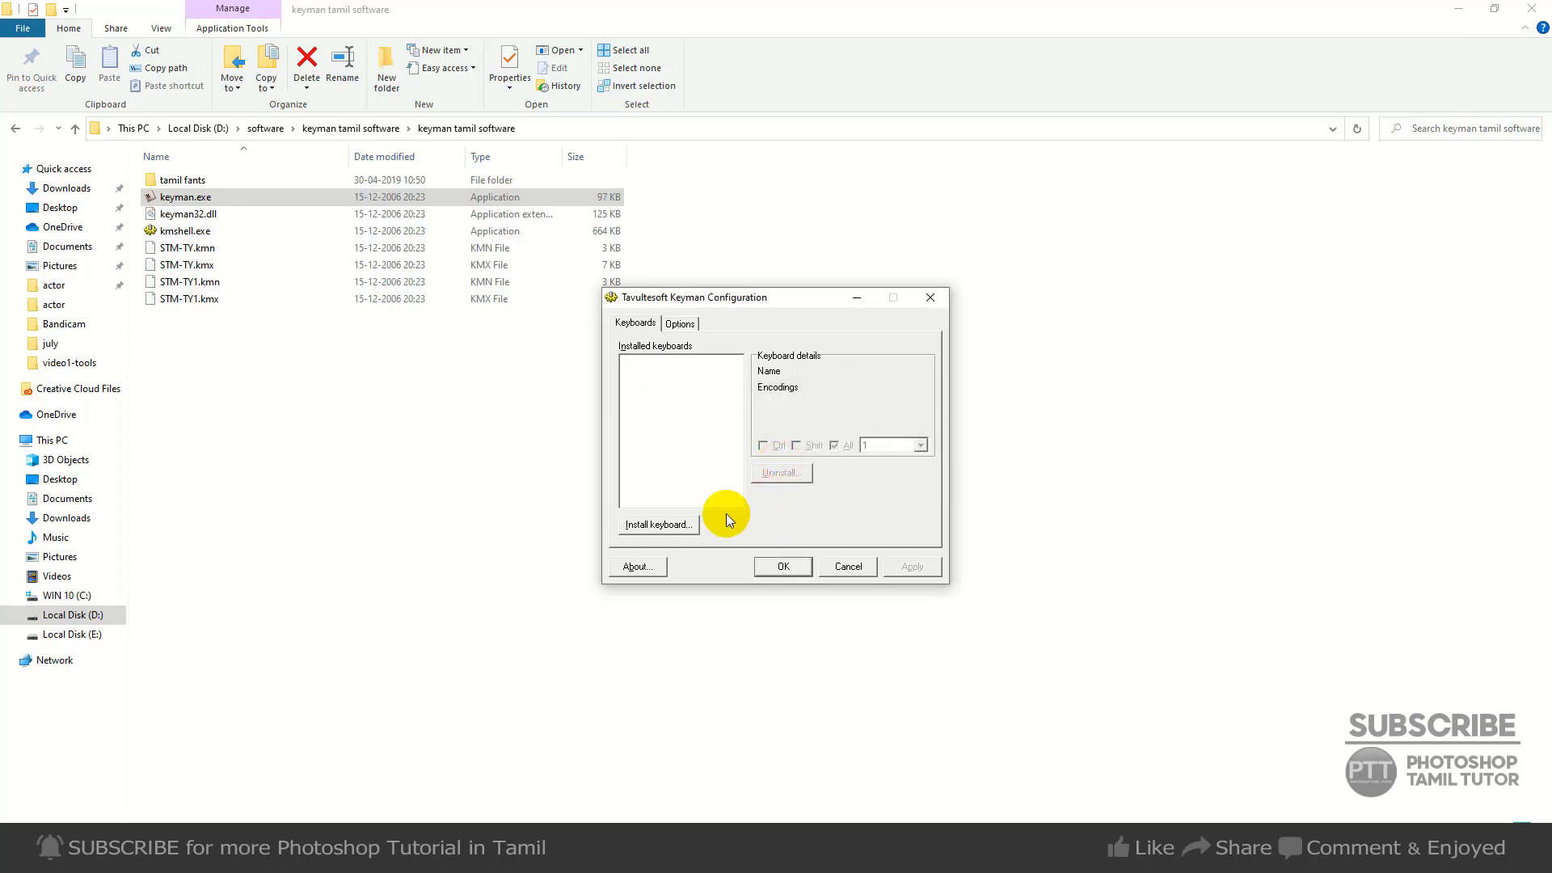
- Load the STM-TY1.kmx keyboard file for installation in Keyman
left_click(681, 530)
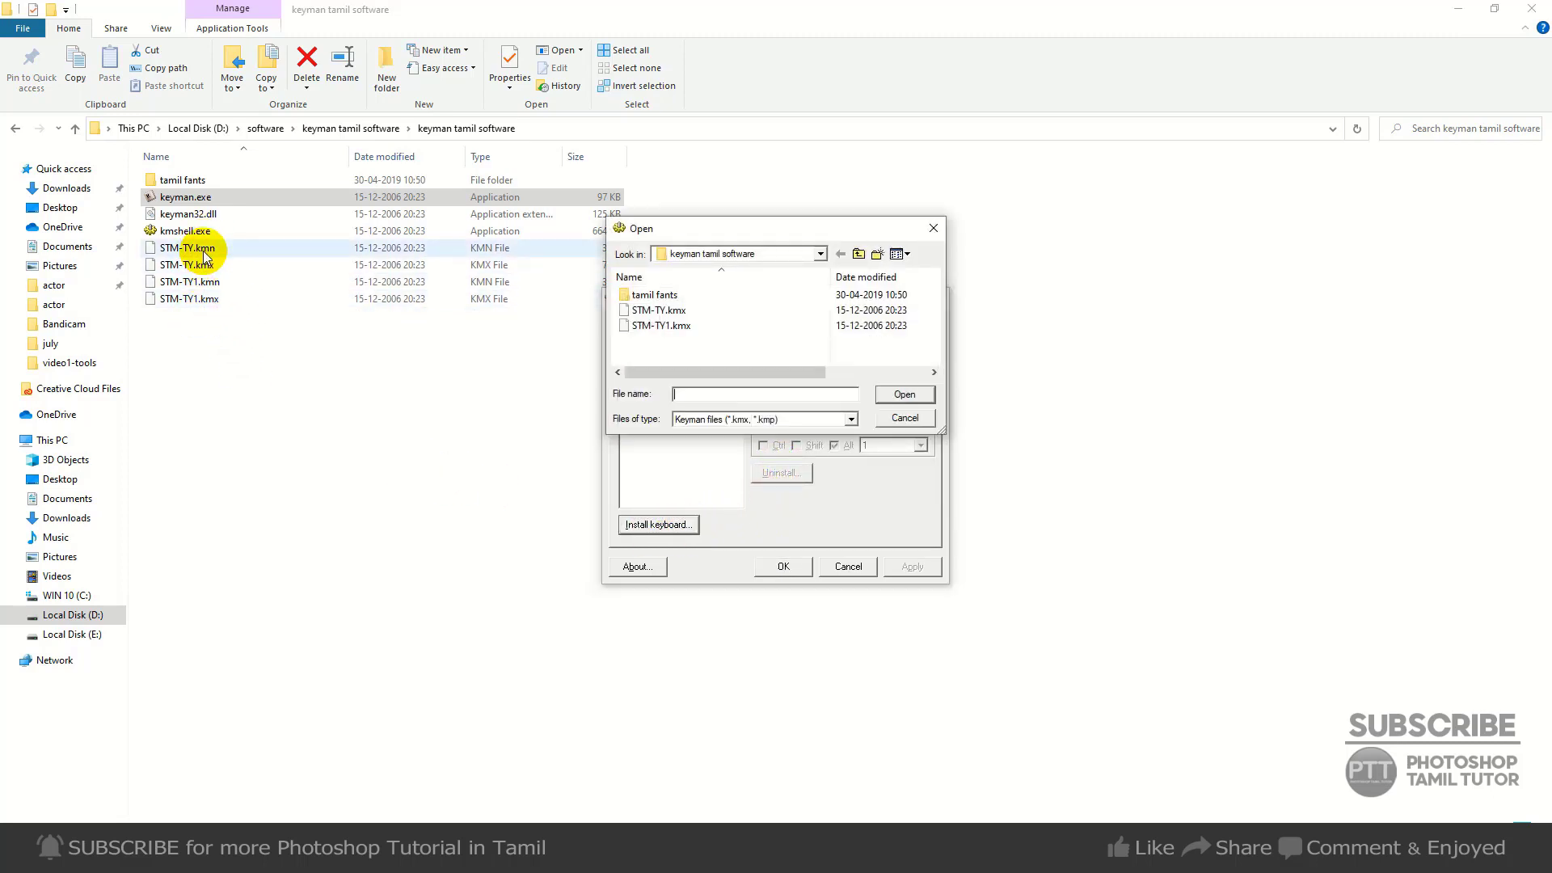
left_click(684, 327)
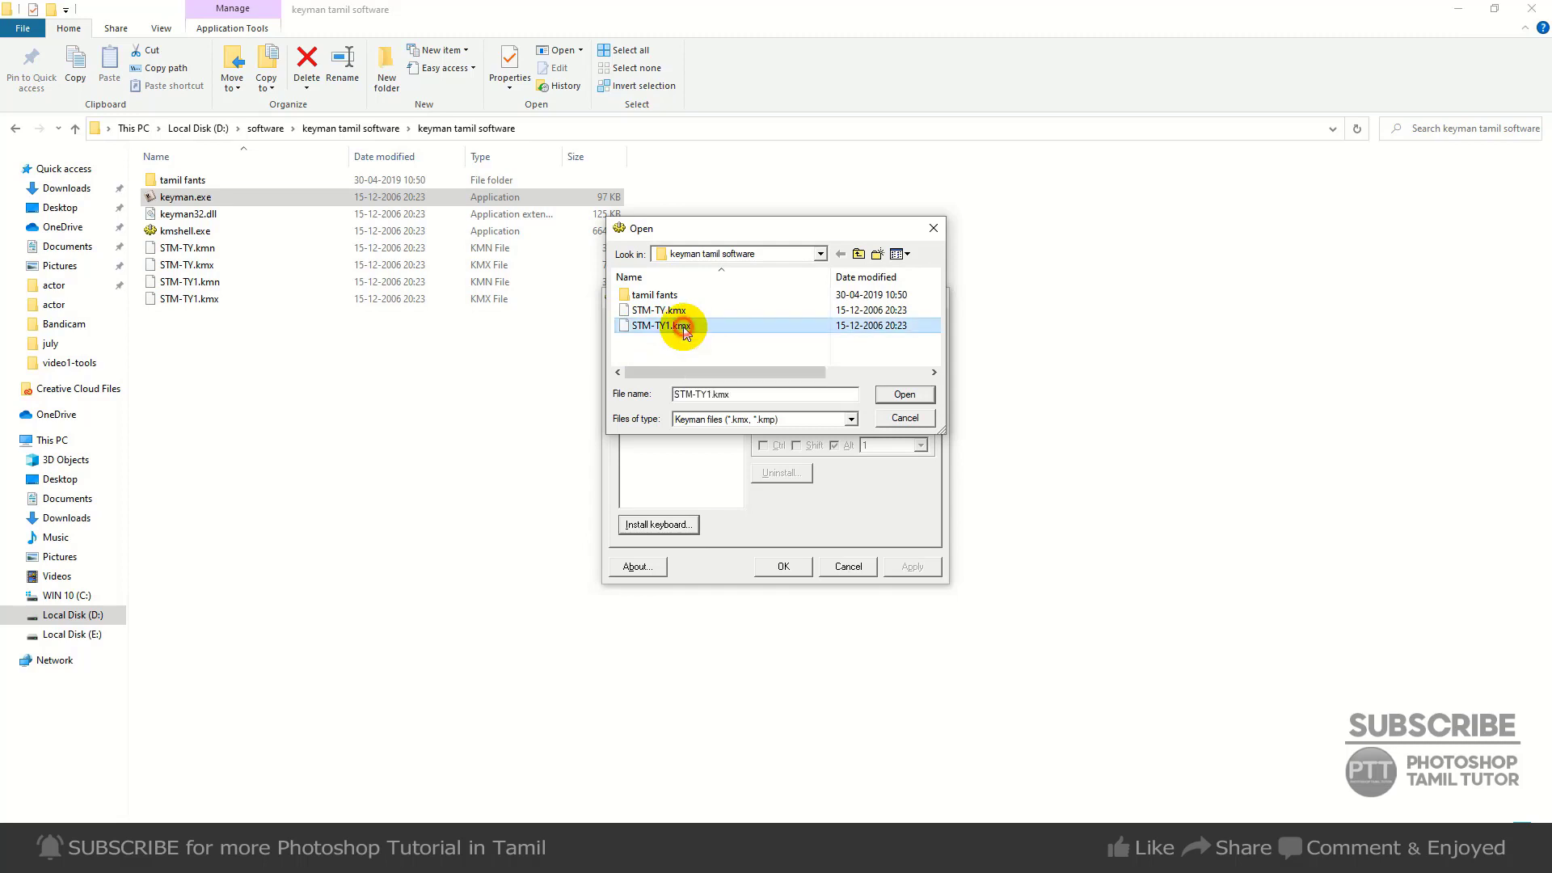
left_click(904, 395)
left_click(768, 503)
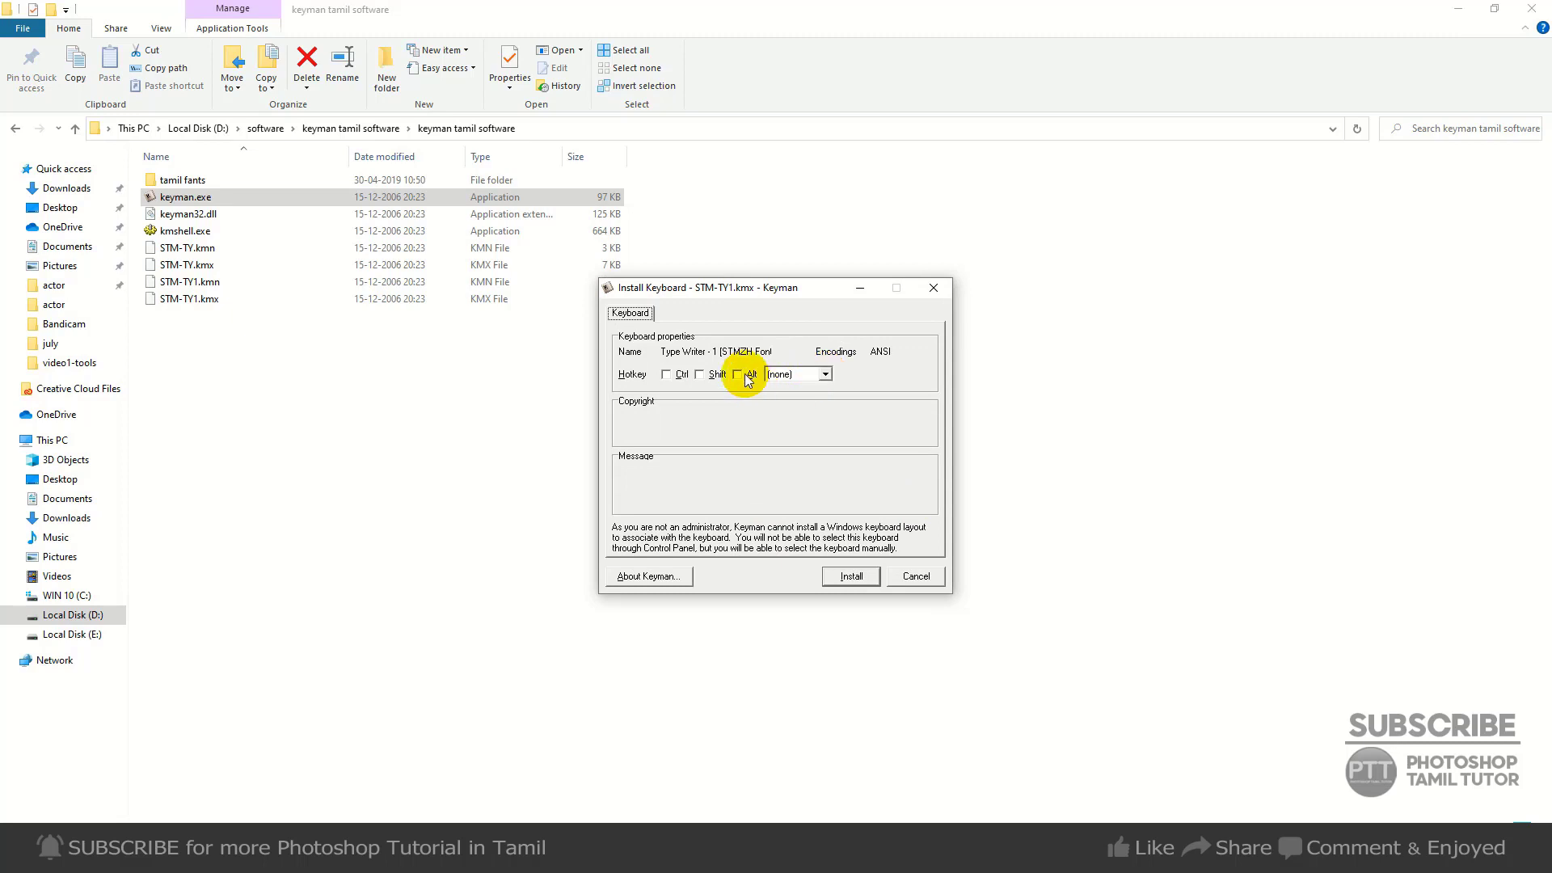
- Give the keyboard the Alt+1 hotkey, install it, and close Keyman Configuration
left_click(737, 374)
left_click(825, 374)
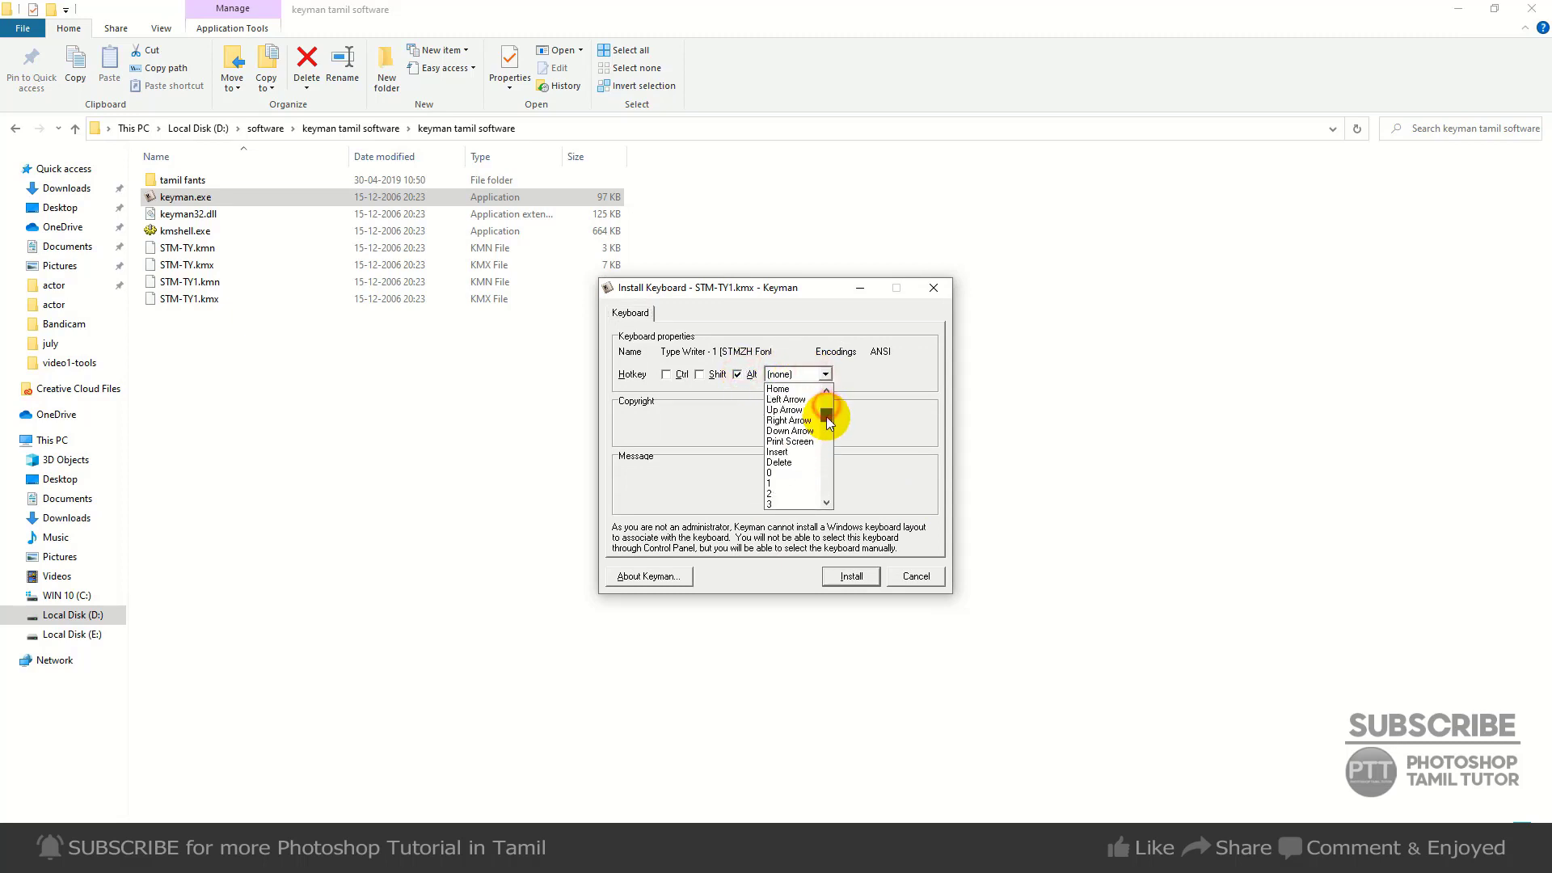
scroll(823, 417, "down", 5)
left_click(792, 441)
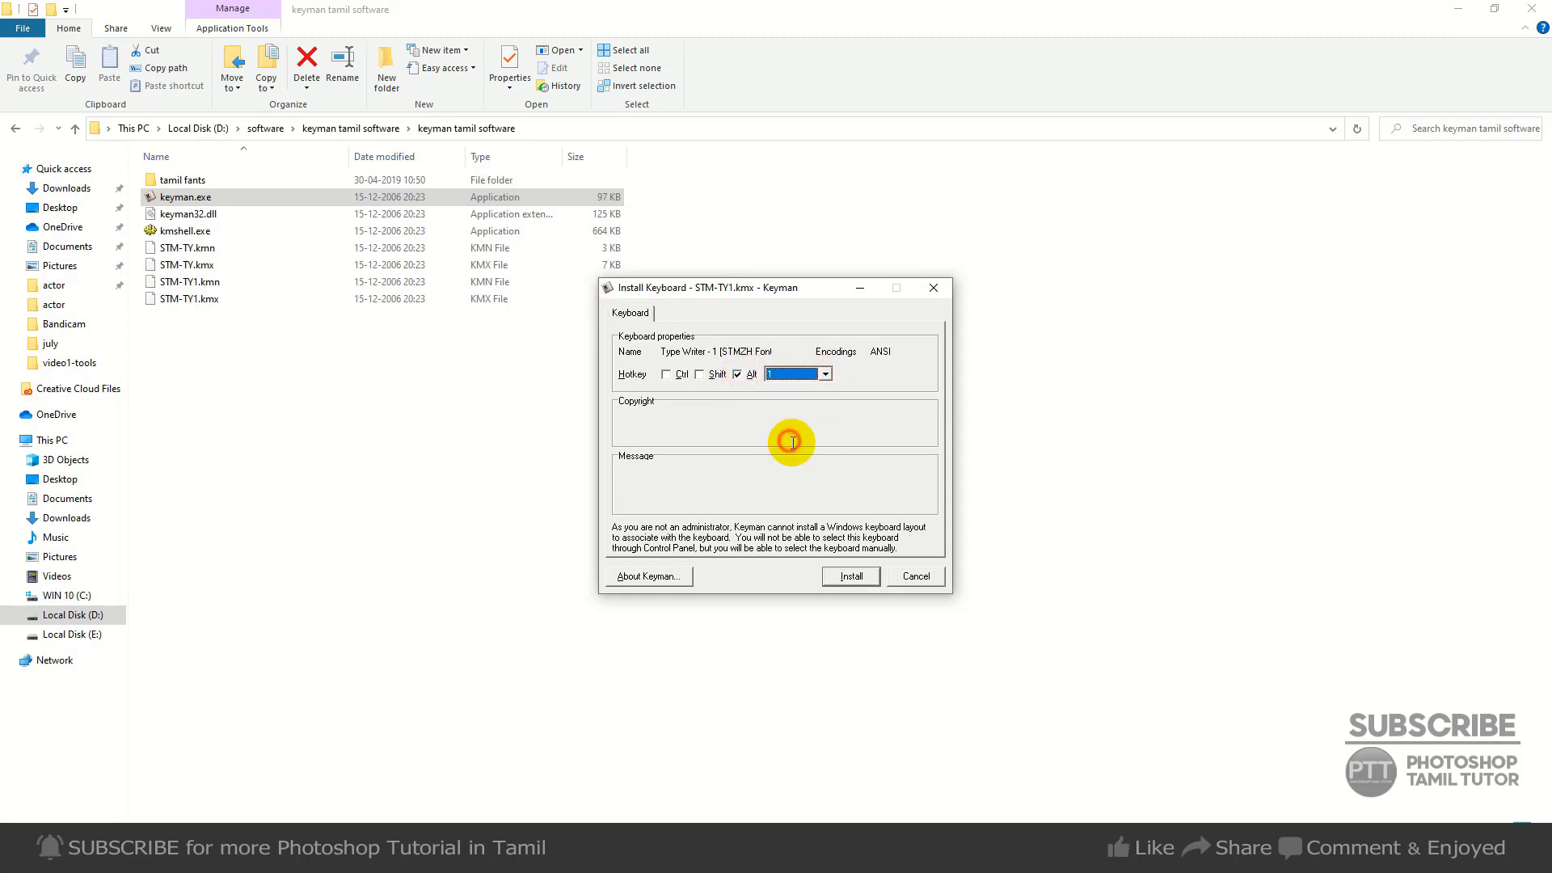
left_click(852, 577)
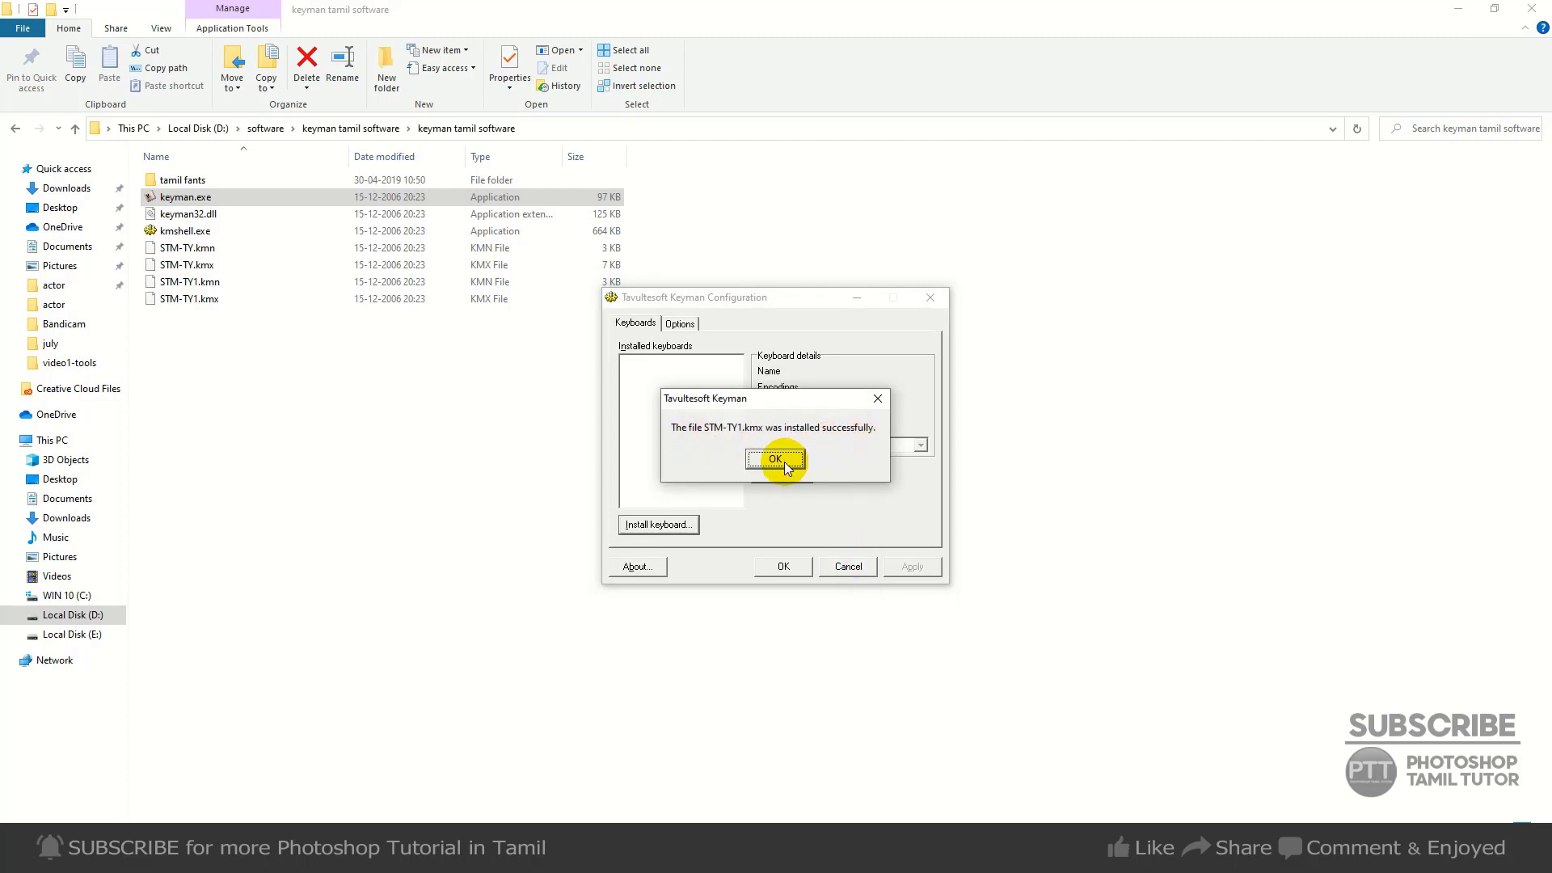
left_click(776, 459)
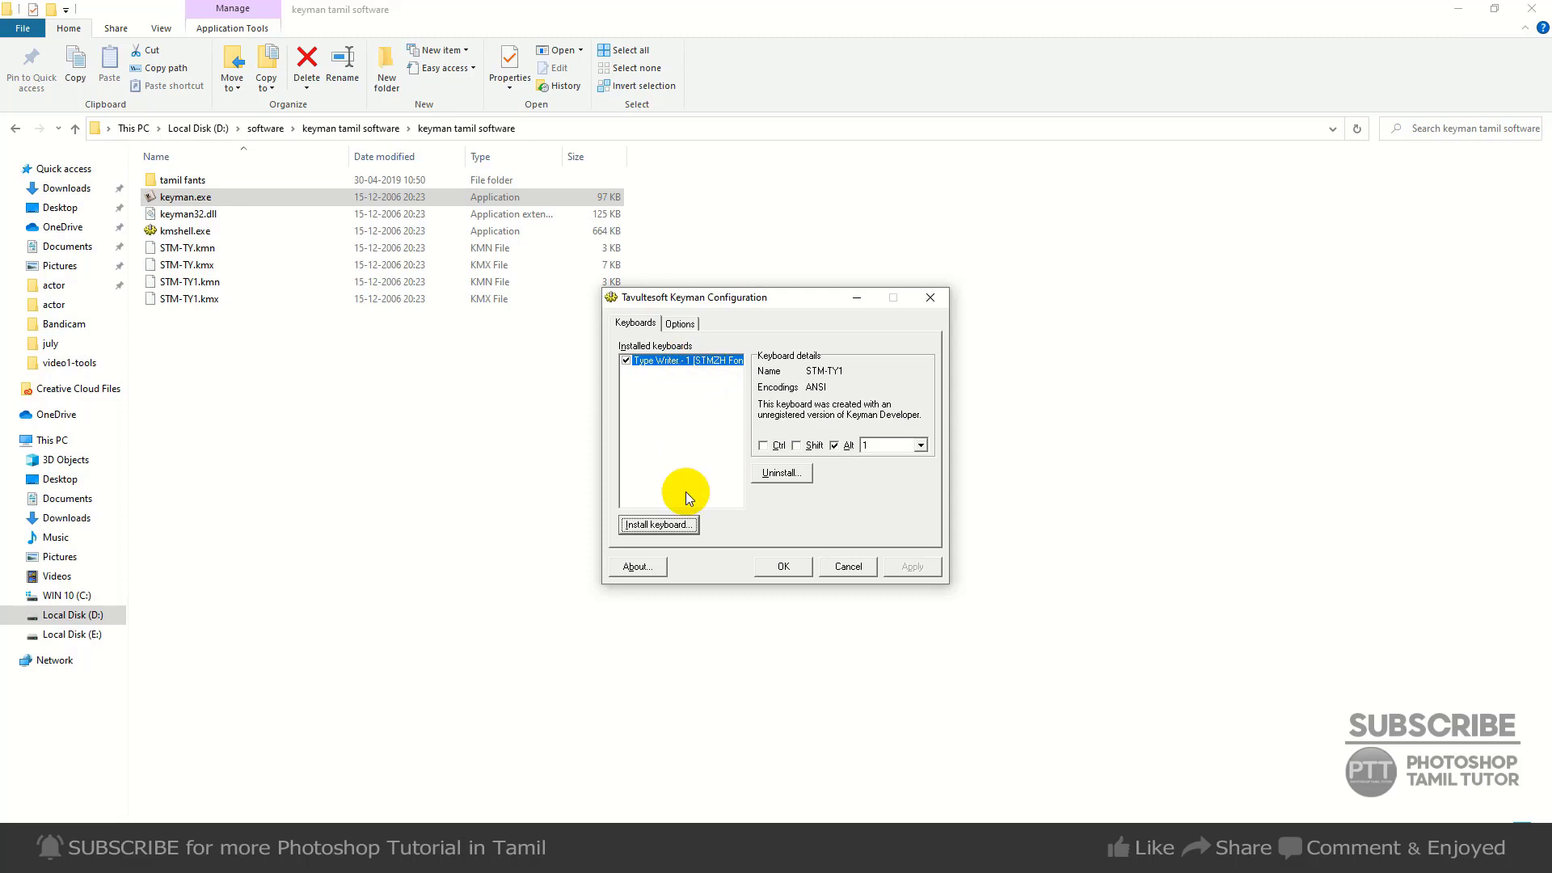
left_click(785, 566)
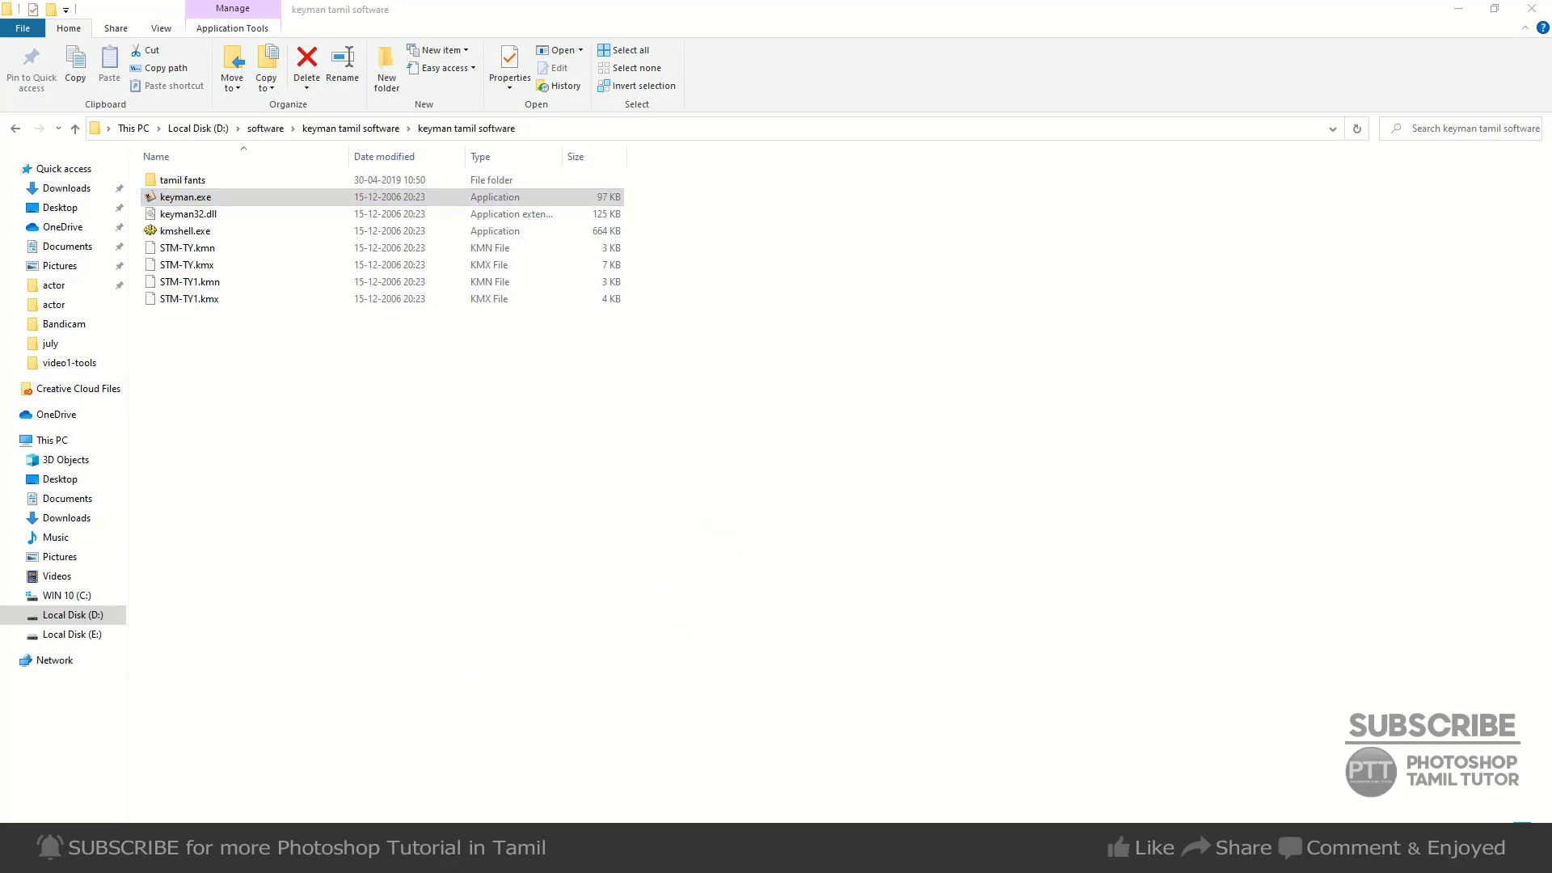
- Launch Adobe Photoshop 7.0 and go back to the keyman tamil software folder in Explorer
left_click(20, 855)
left_click(120, 781)
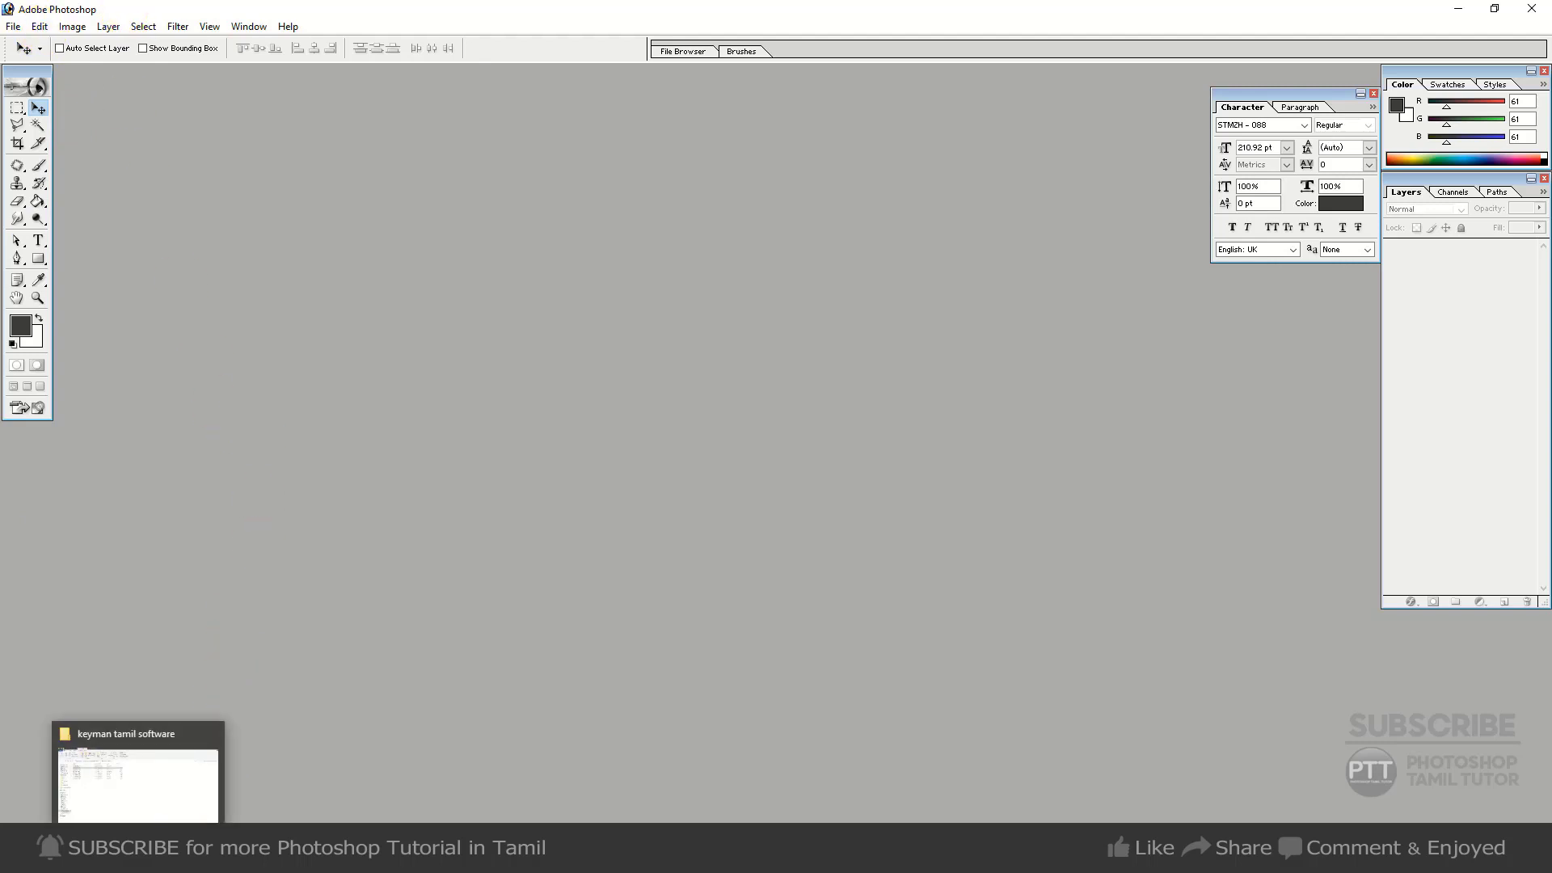
left_click(199, 802)
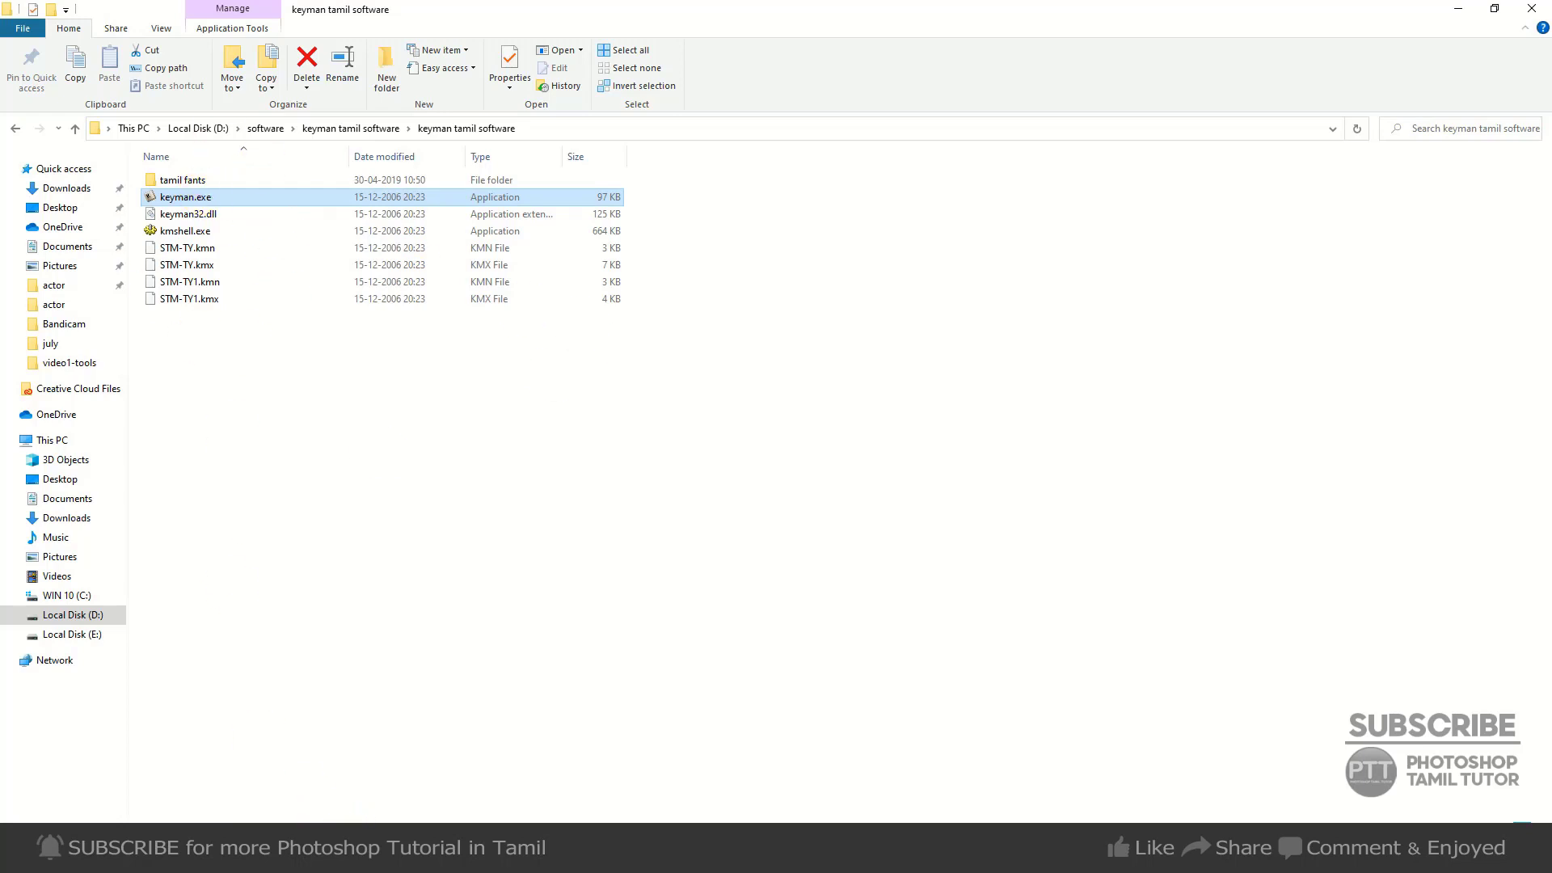
left_click(178, 181)
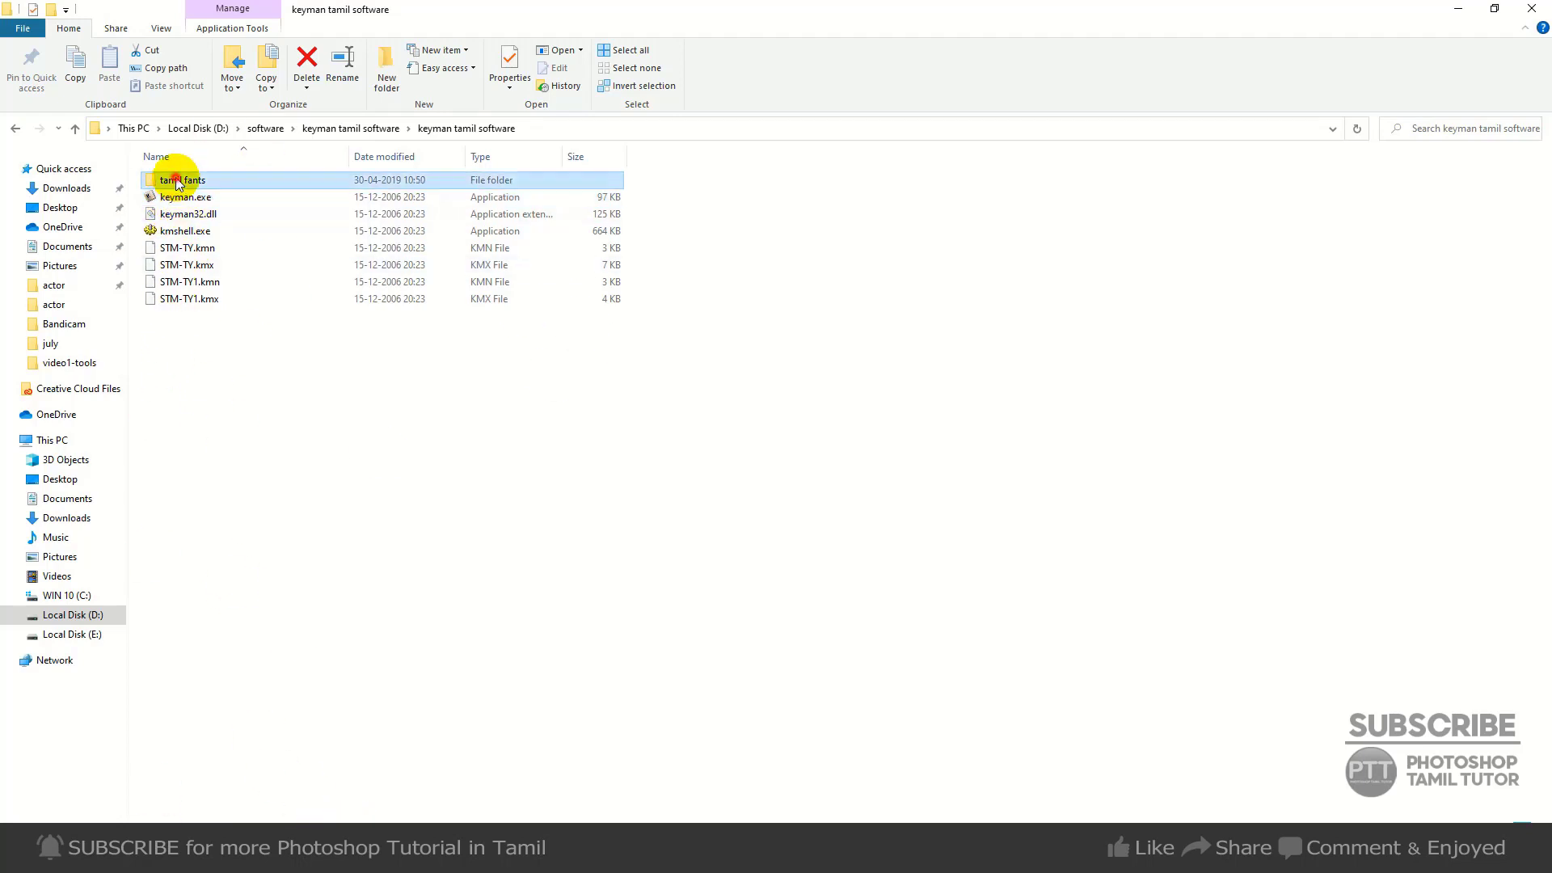
double_click(178, 181)
left_click(76, 128)
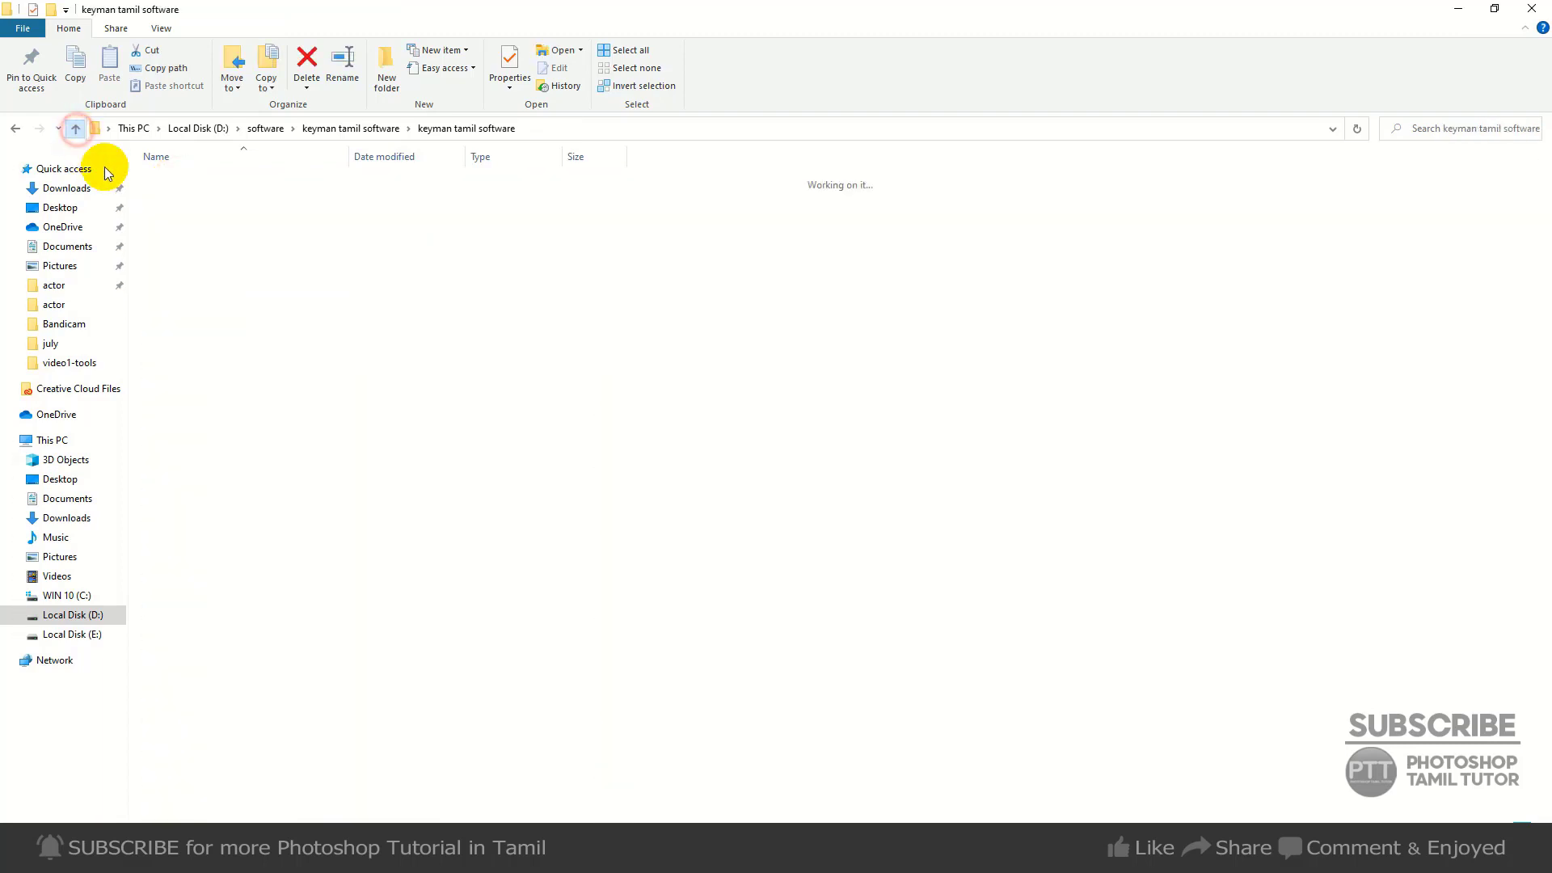
- Drag tamtyp2.jpg into Photoshop to open the keyboard layout image
left_click(166, 232)
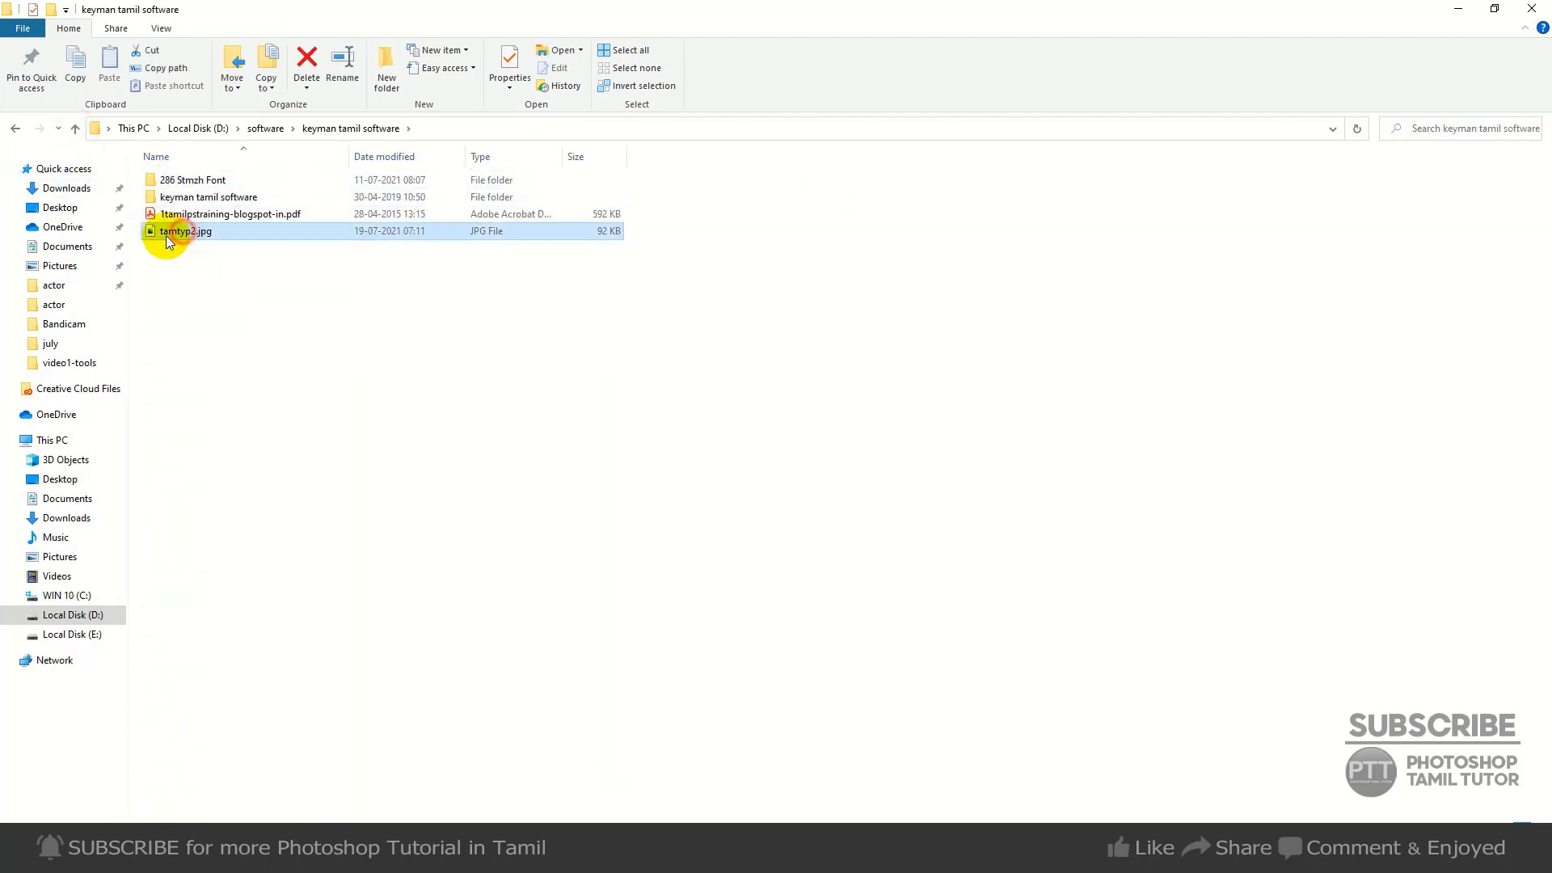
mouse_move(167, 235)
left_mouse_down()
mouse_move(689, 330)
mouse_move(671, 323)
left_mouse_up()
left_click(547, 84)
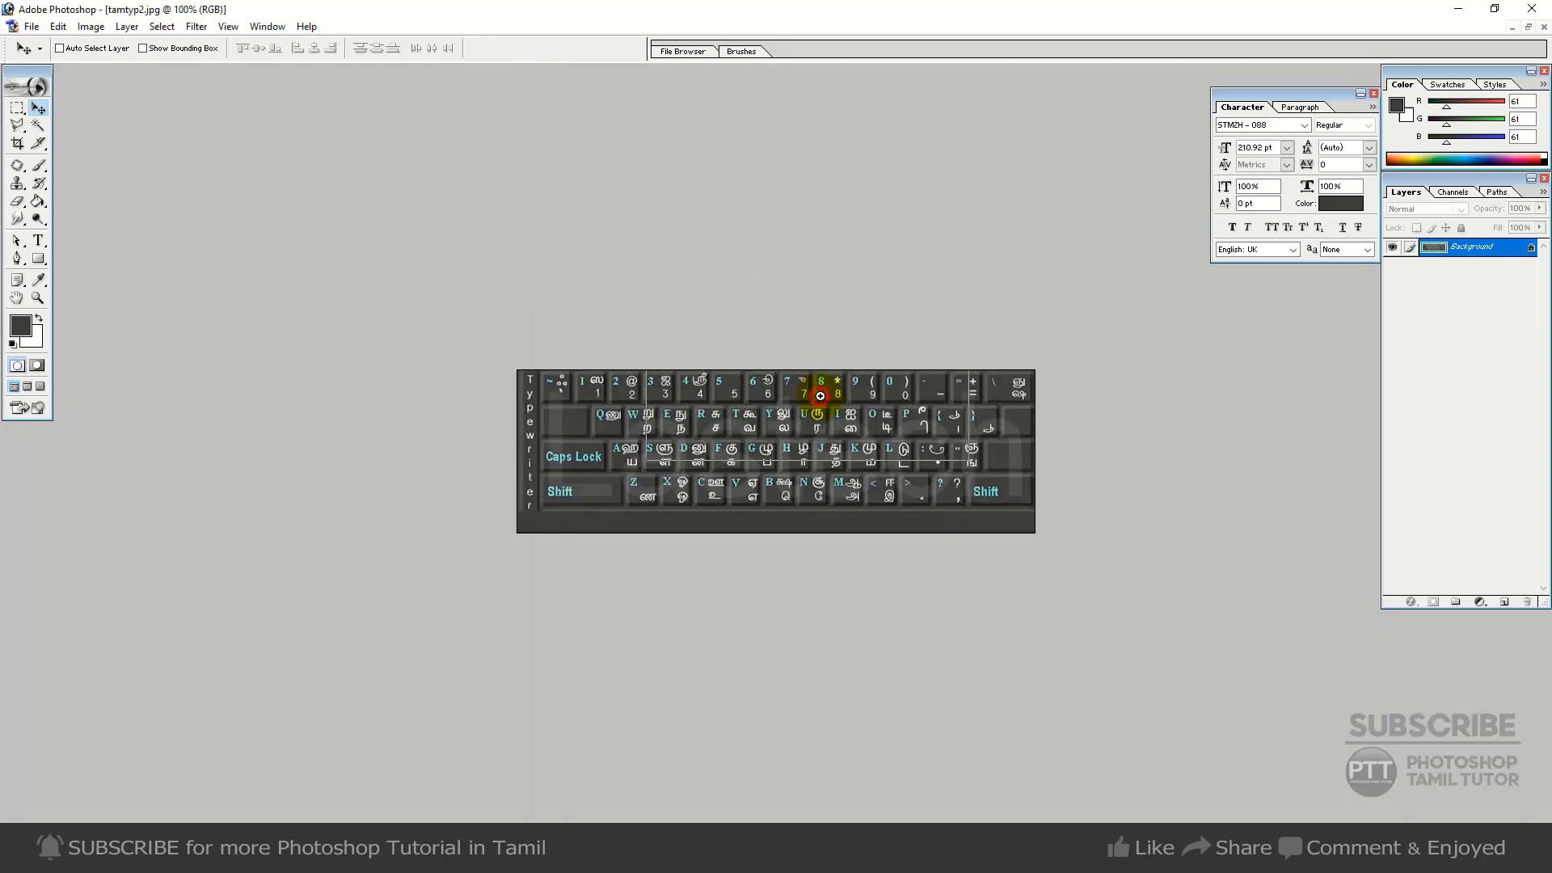
- Zoom the keyboard image to 200%, then start a new document and view the preset sizes
left_click(820, 396, "ctrl")
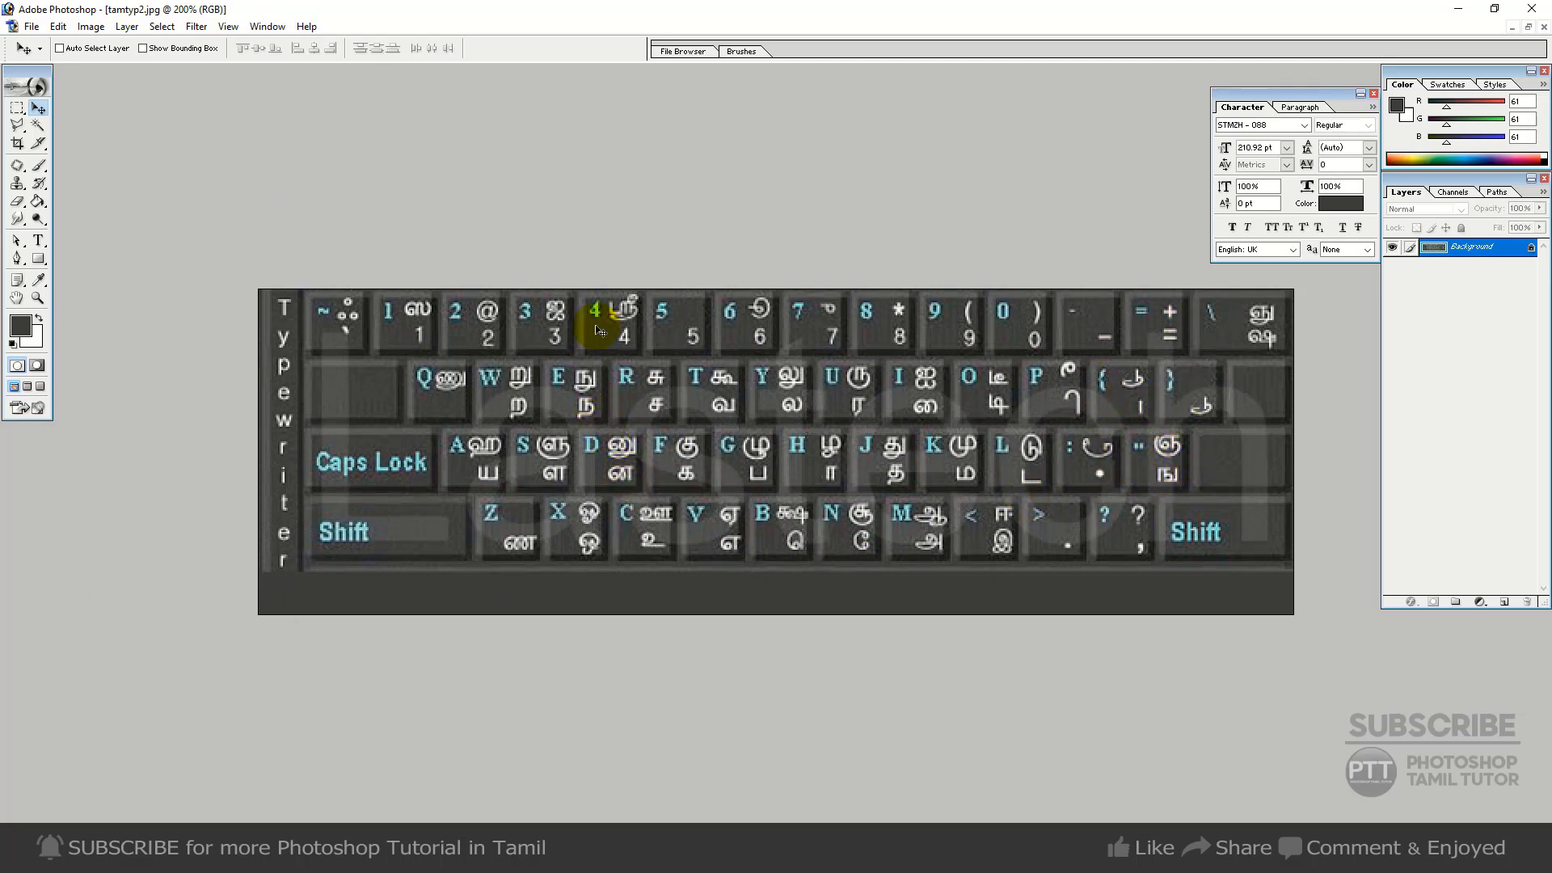
key("ctrl+n")
left_click(833, 240)
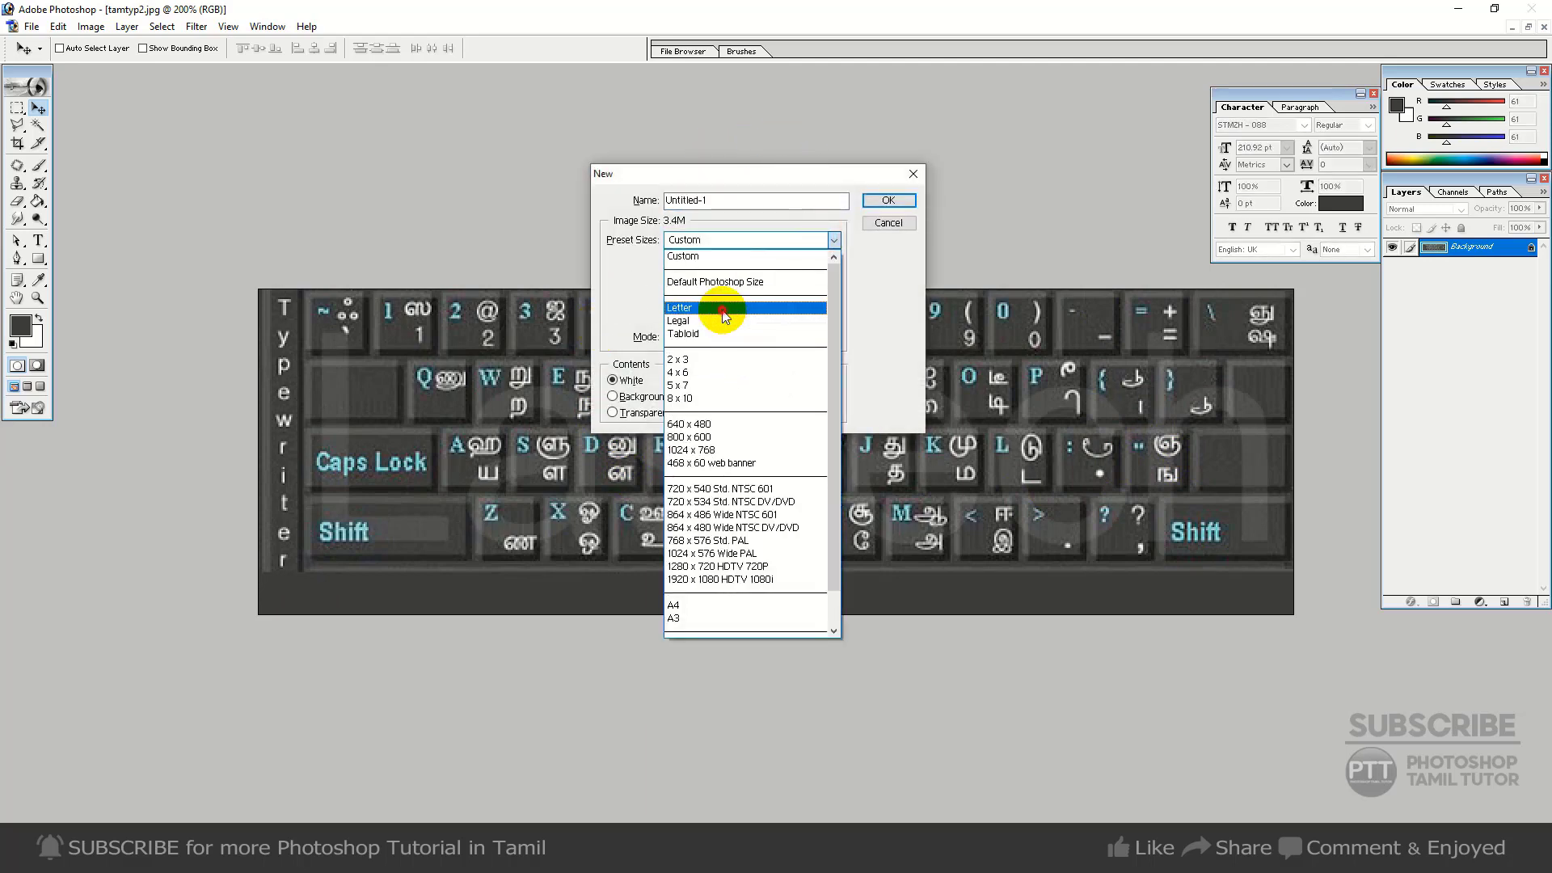
- Create a blank Letter-size document, maximize its window and zoom to 33.3%
left_click(696, 308)
left_click(906, 205)
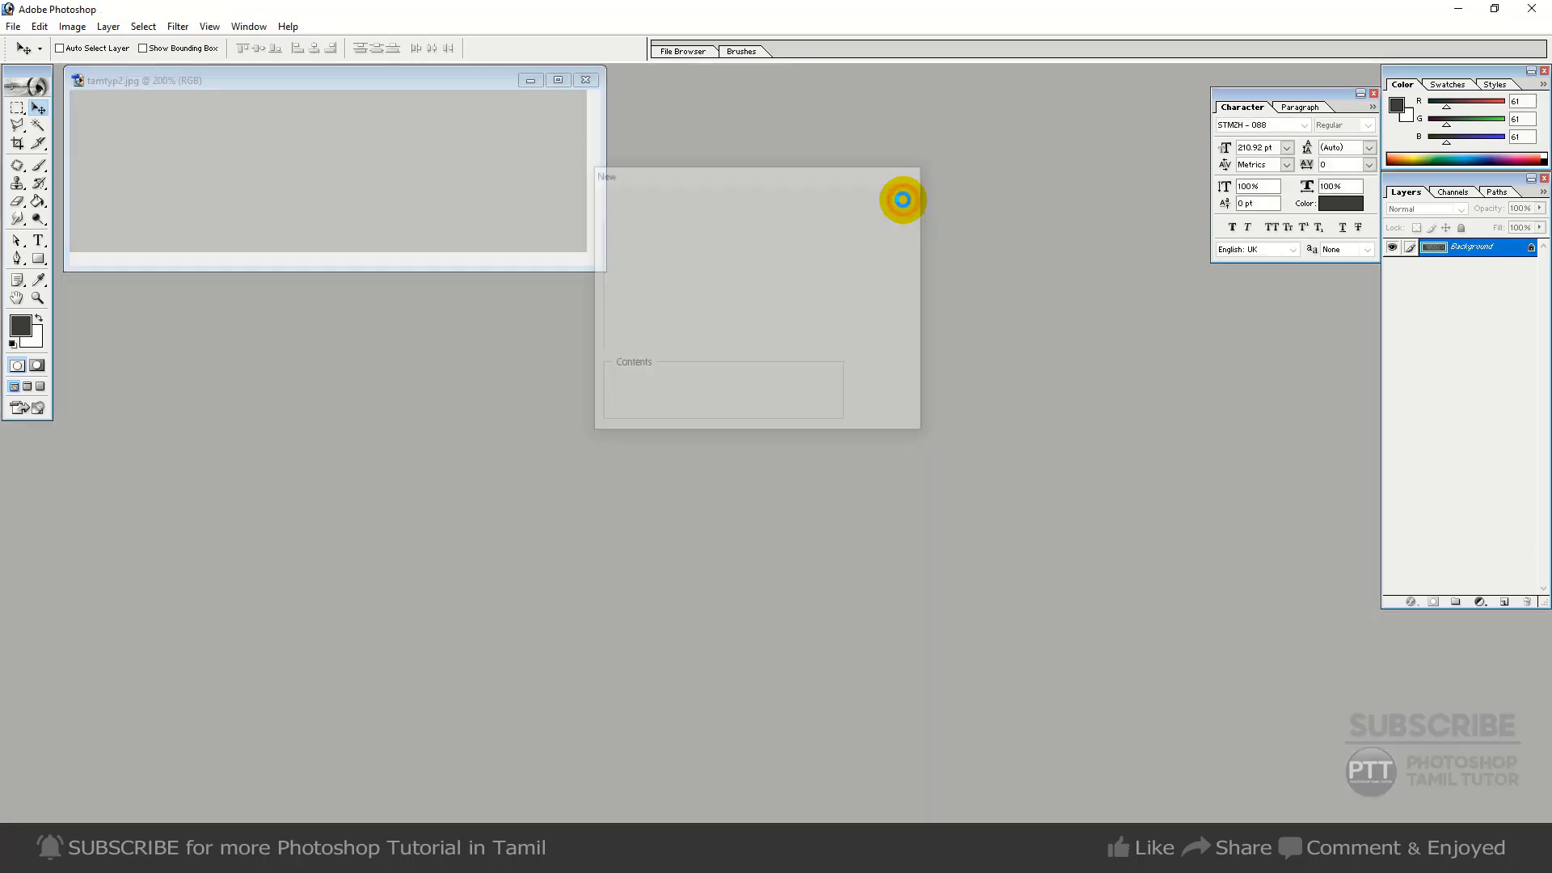
left_click(543, 84)
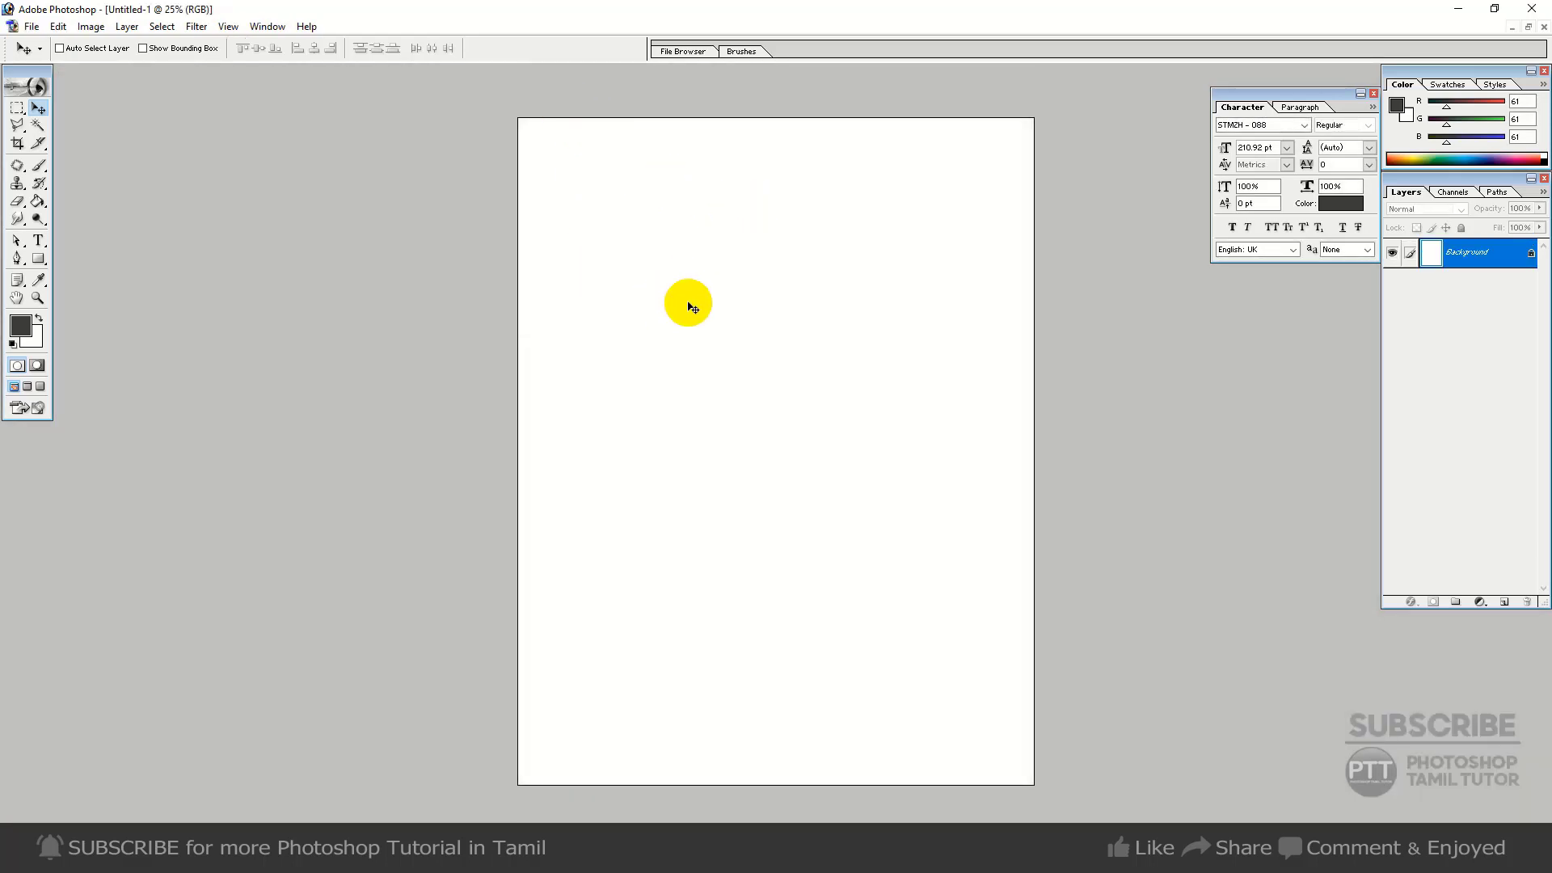
key("ctrl+plus")
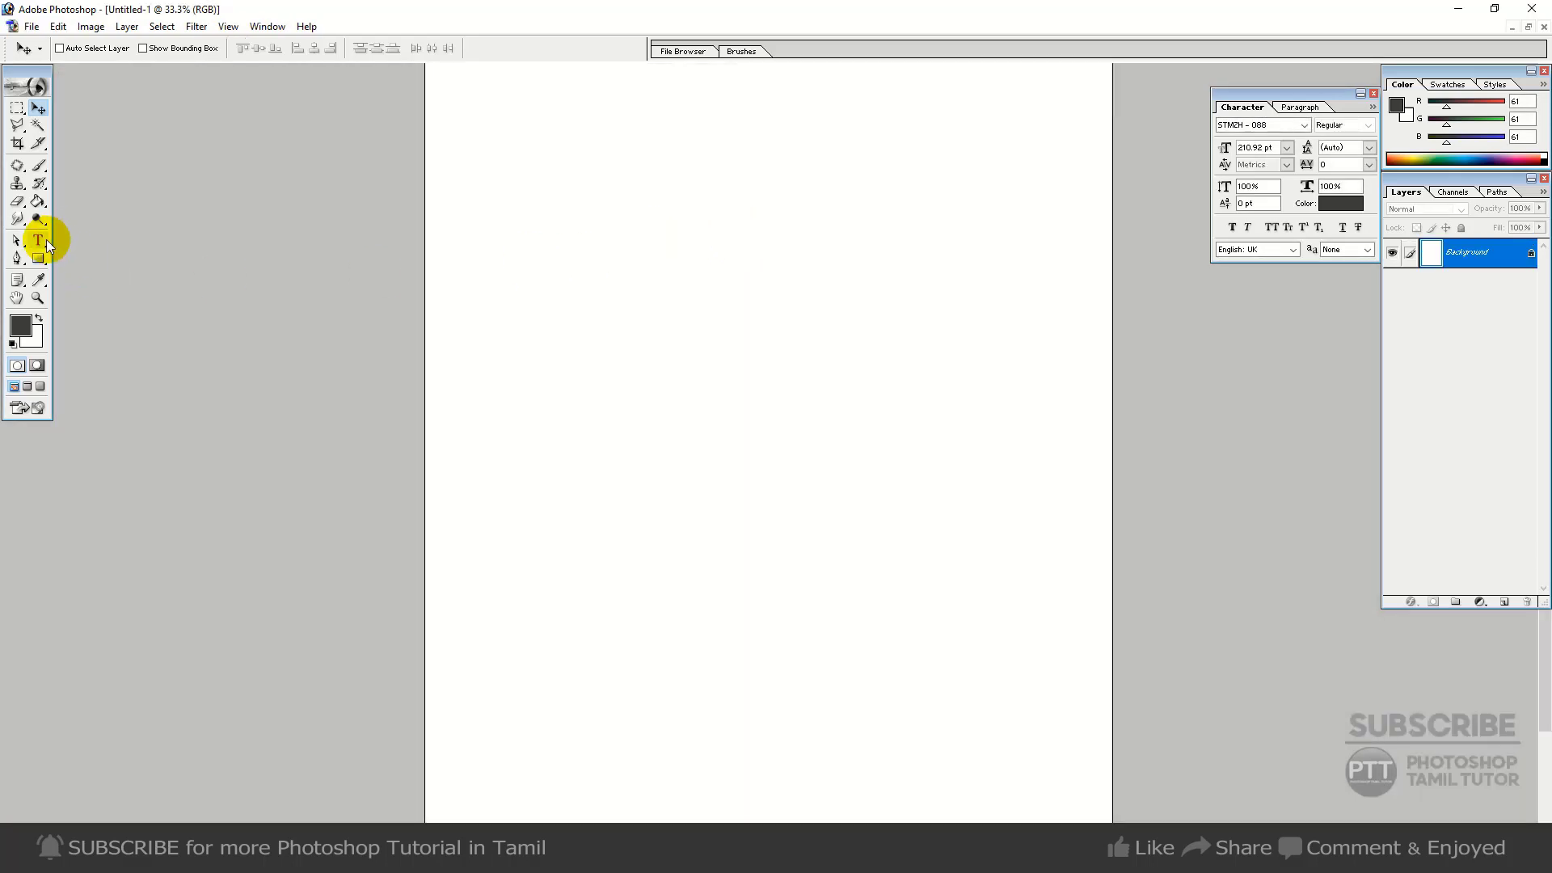
- Choose the Type tool and switch Keyman to the Type Writer - 1 [STMZH Fonts] keyboard
left_click(40, 240)
left_click(1348, 858)
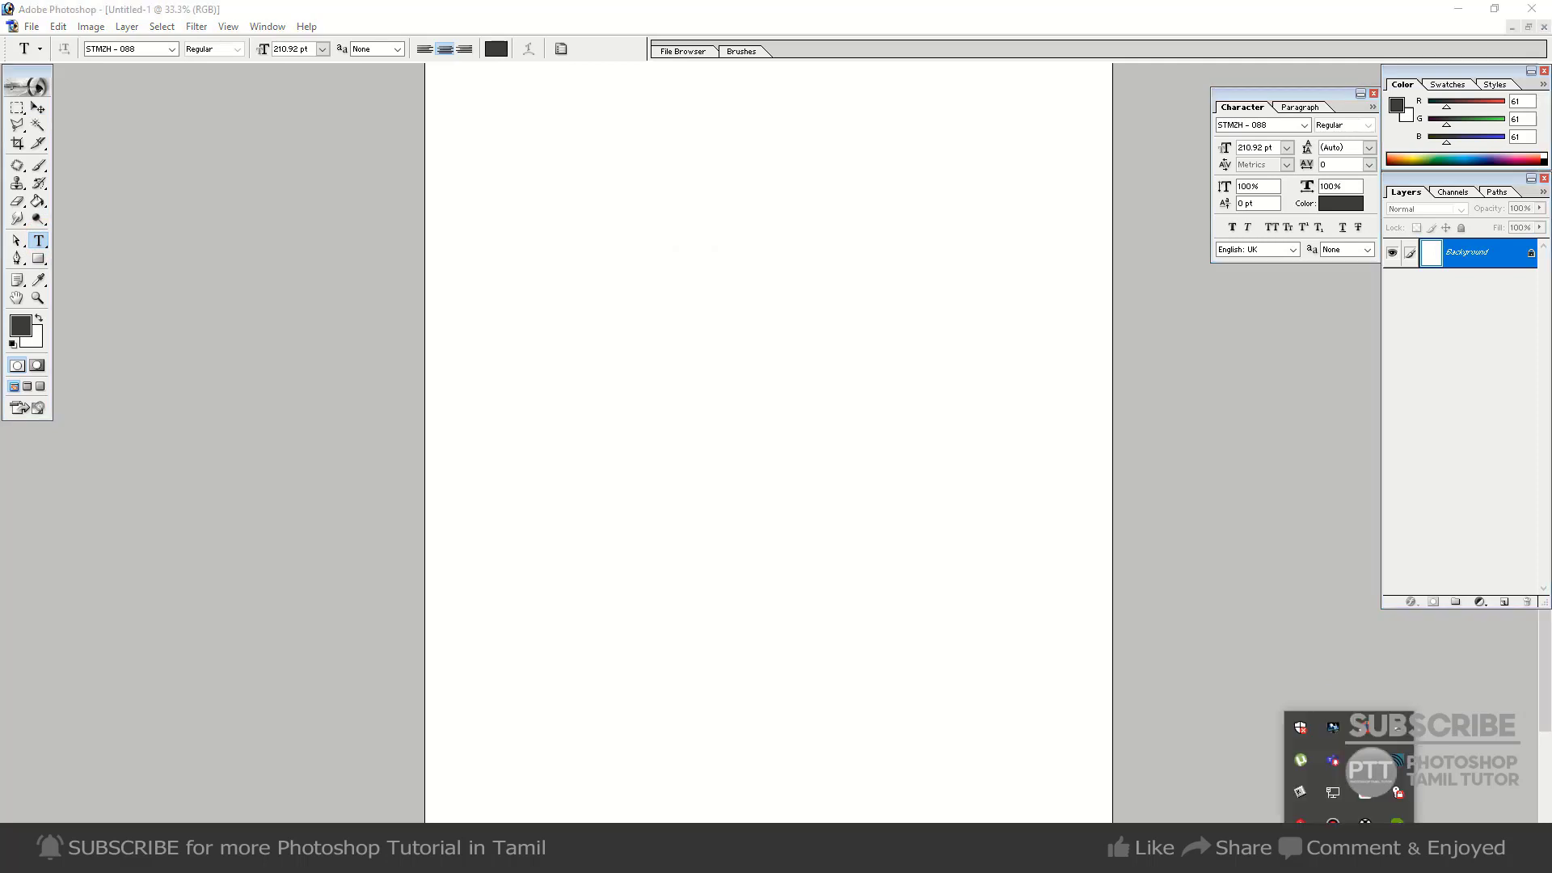
left_click(1310, 799)
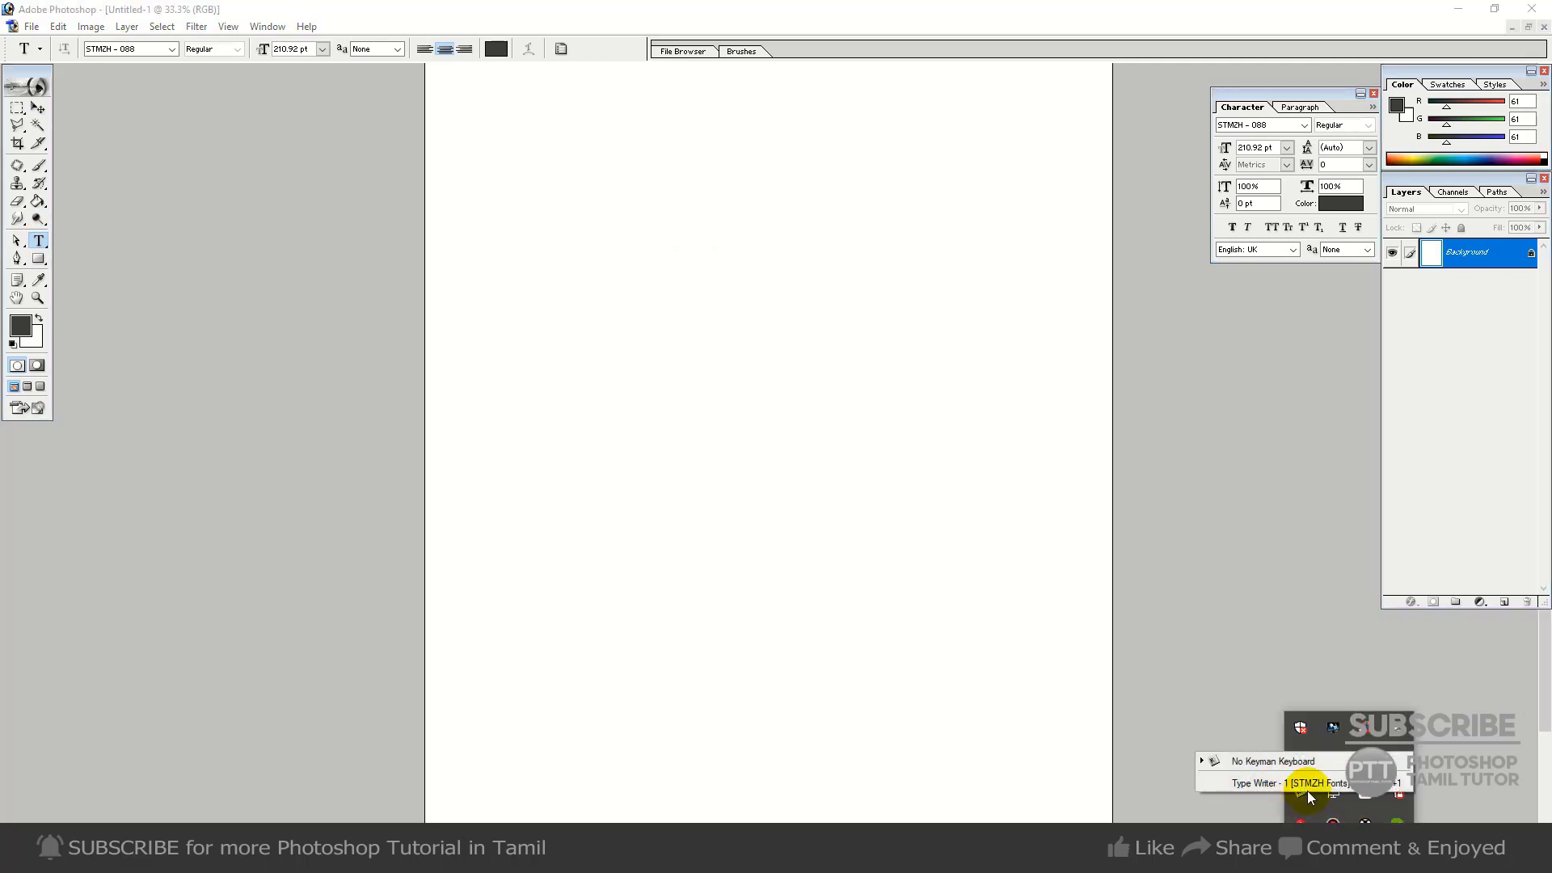
left_click(1285, 784)
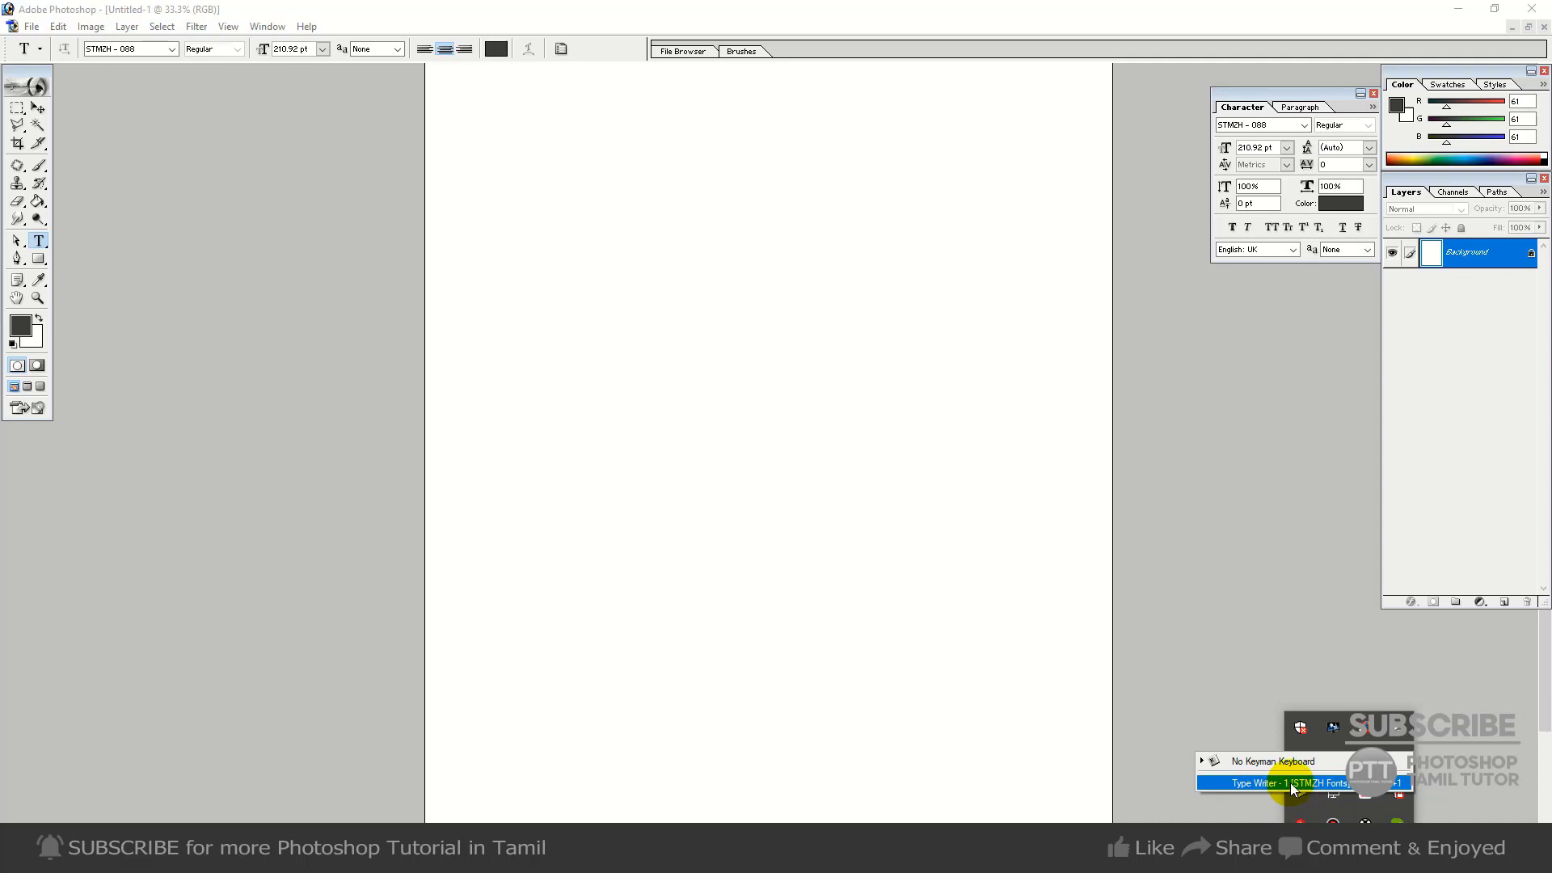
left_click(1292, 786)
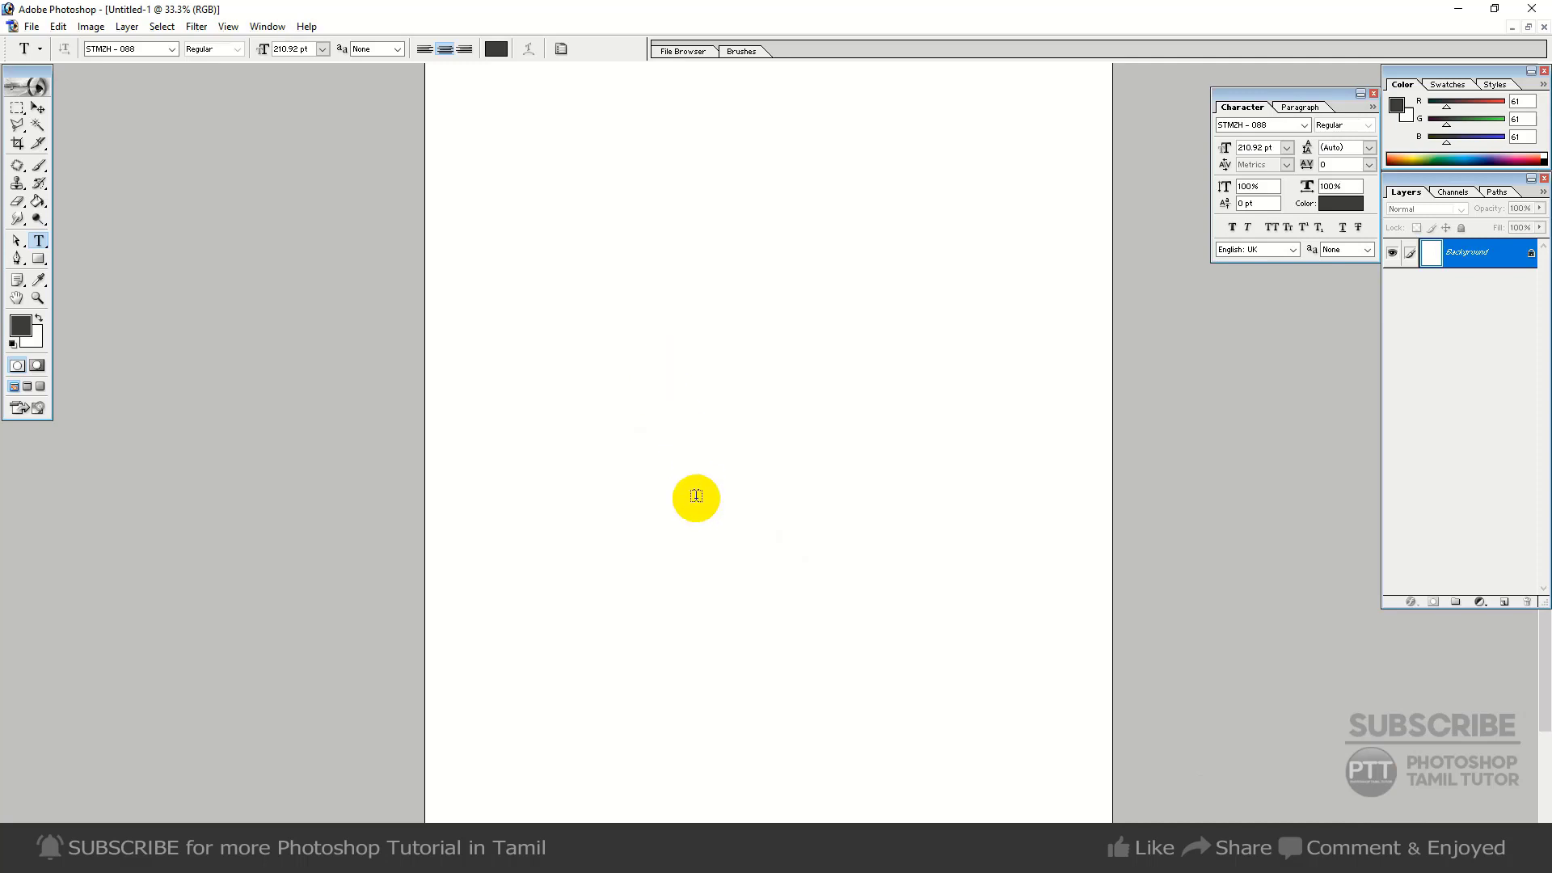
left_click(172, 50)
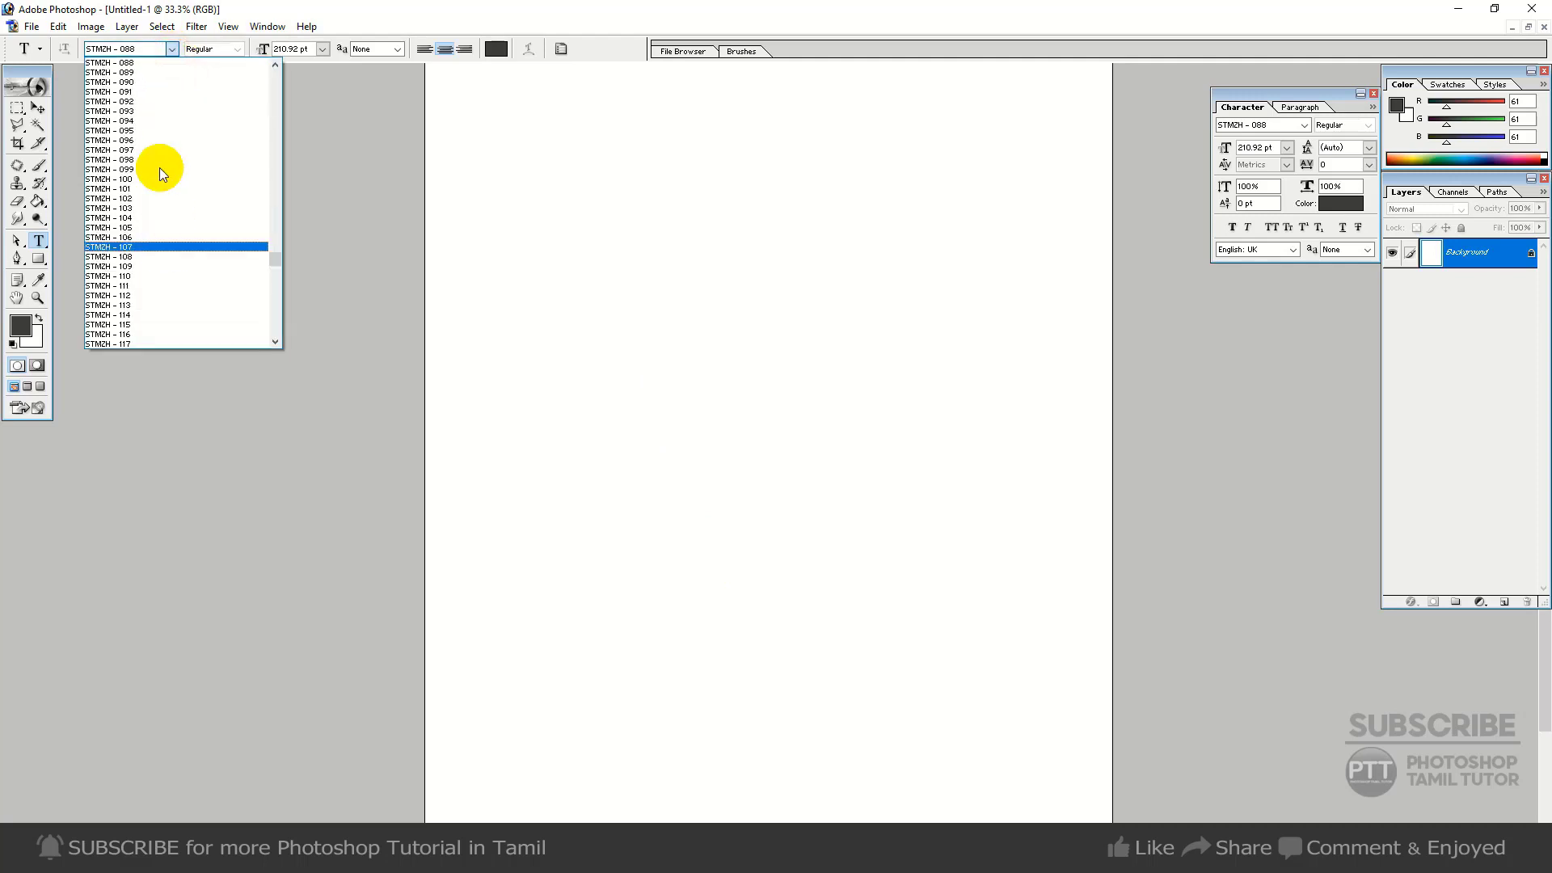
left_click_drag(273, 231, 275, 241)
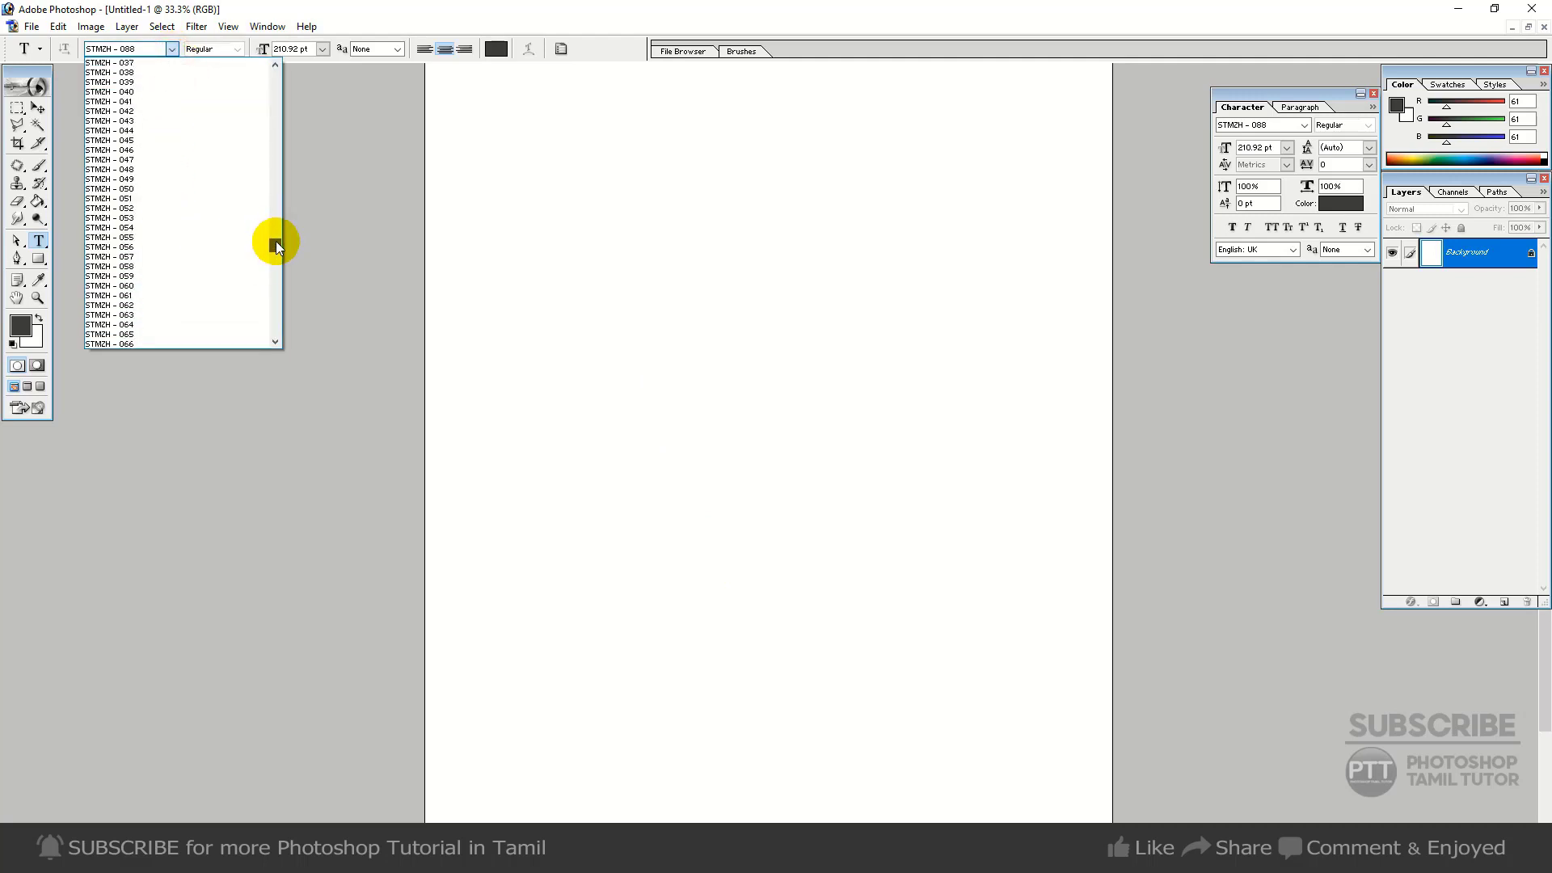
- Set the type font to STMZH - 003, click the page, and switch to the Move tool
left_click(198, 247)
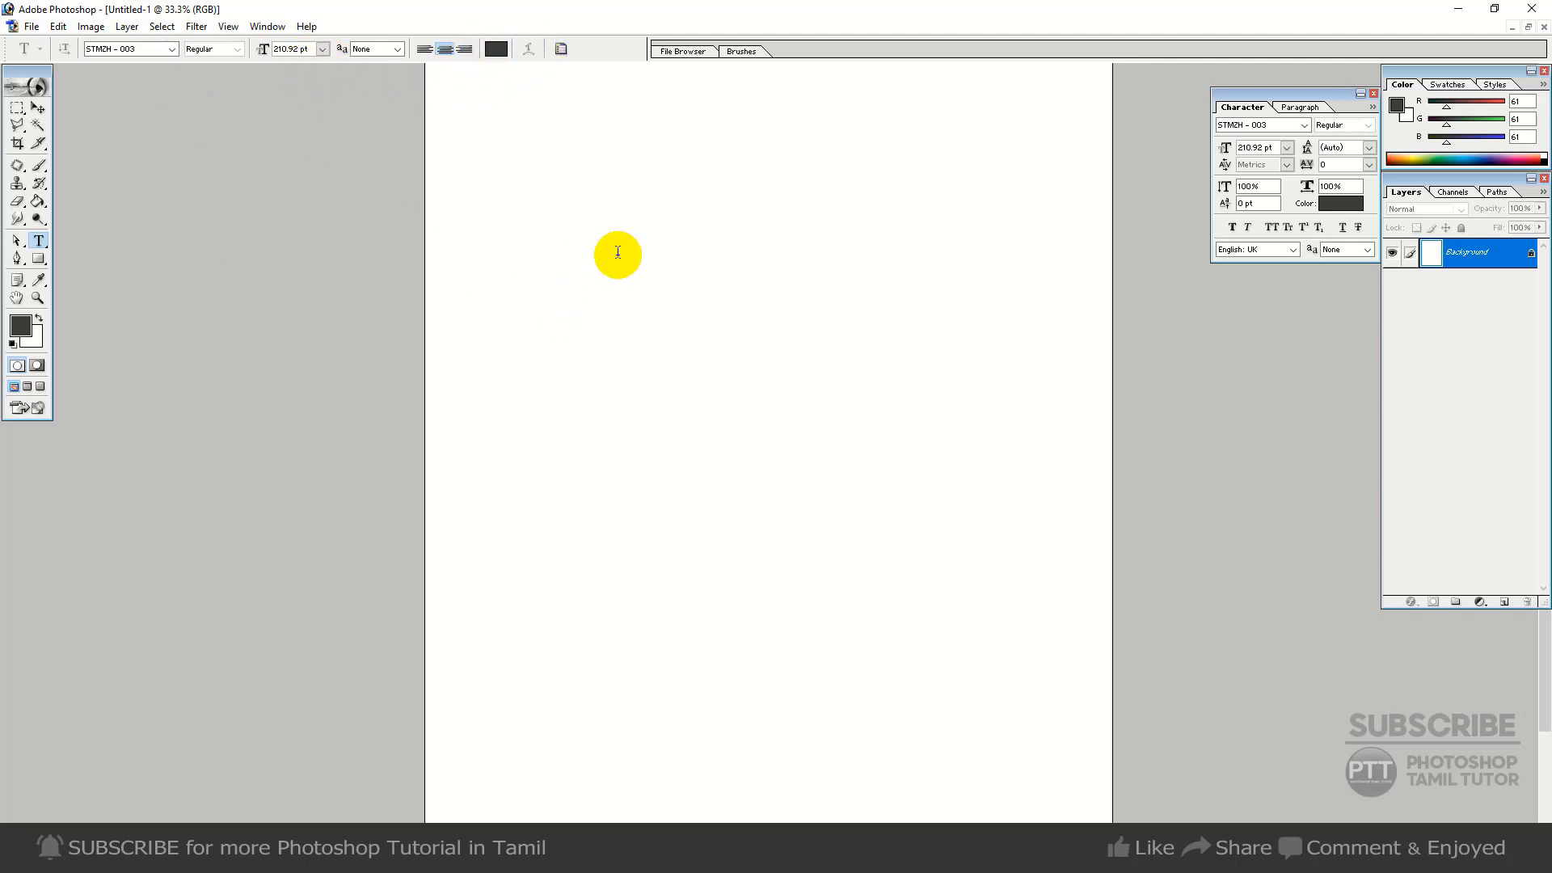
left_click(618, 252)
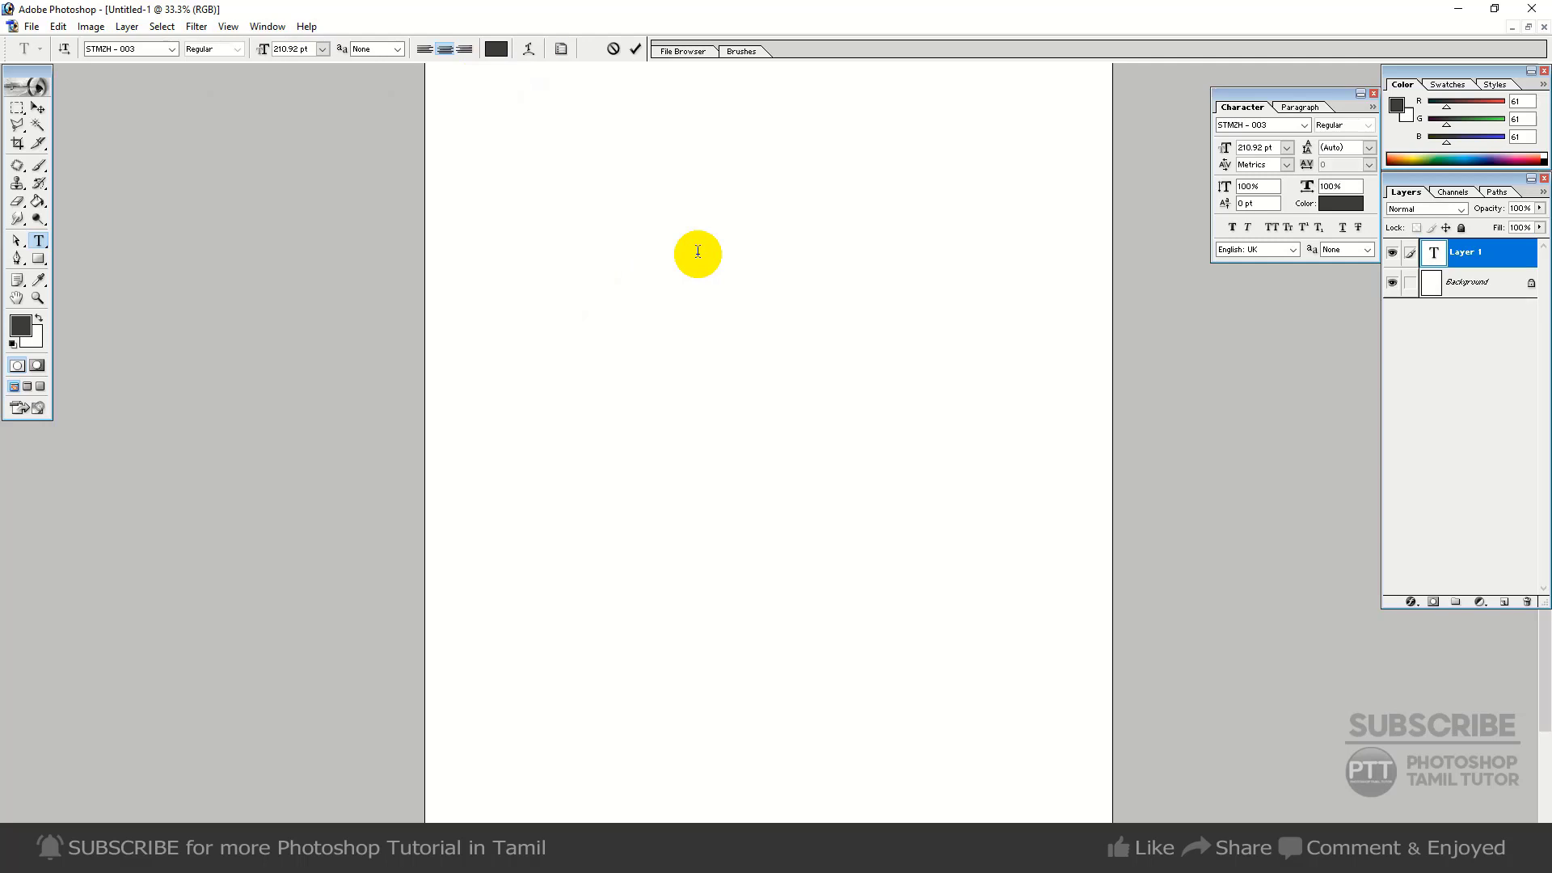
left_click(38, 108)
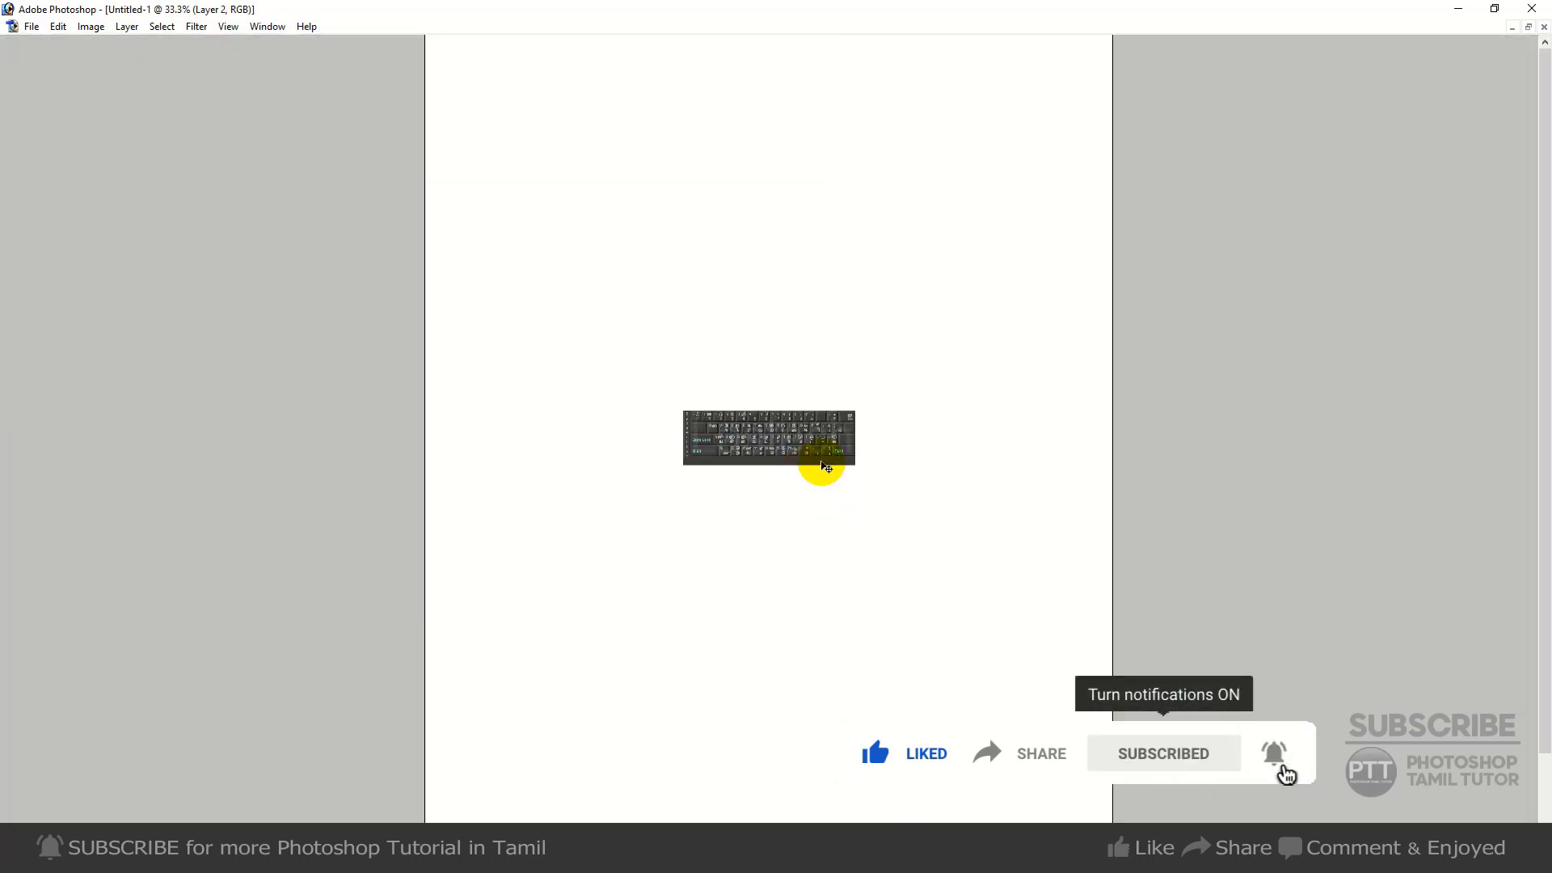
- Stretch the keyboard image to full page width and move it to the page top
key("ctrl+t")
left_click_drag(854, 411, 1134, 344)
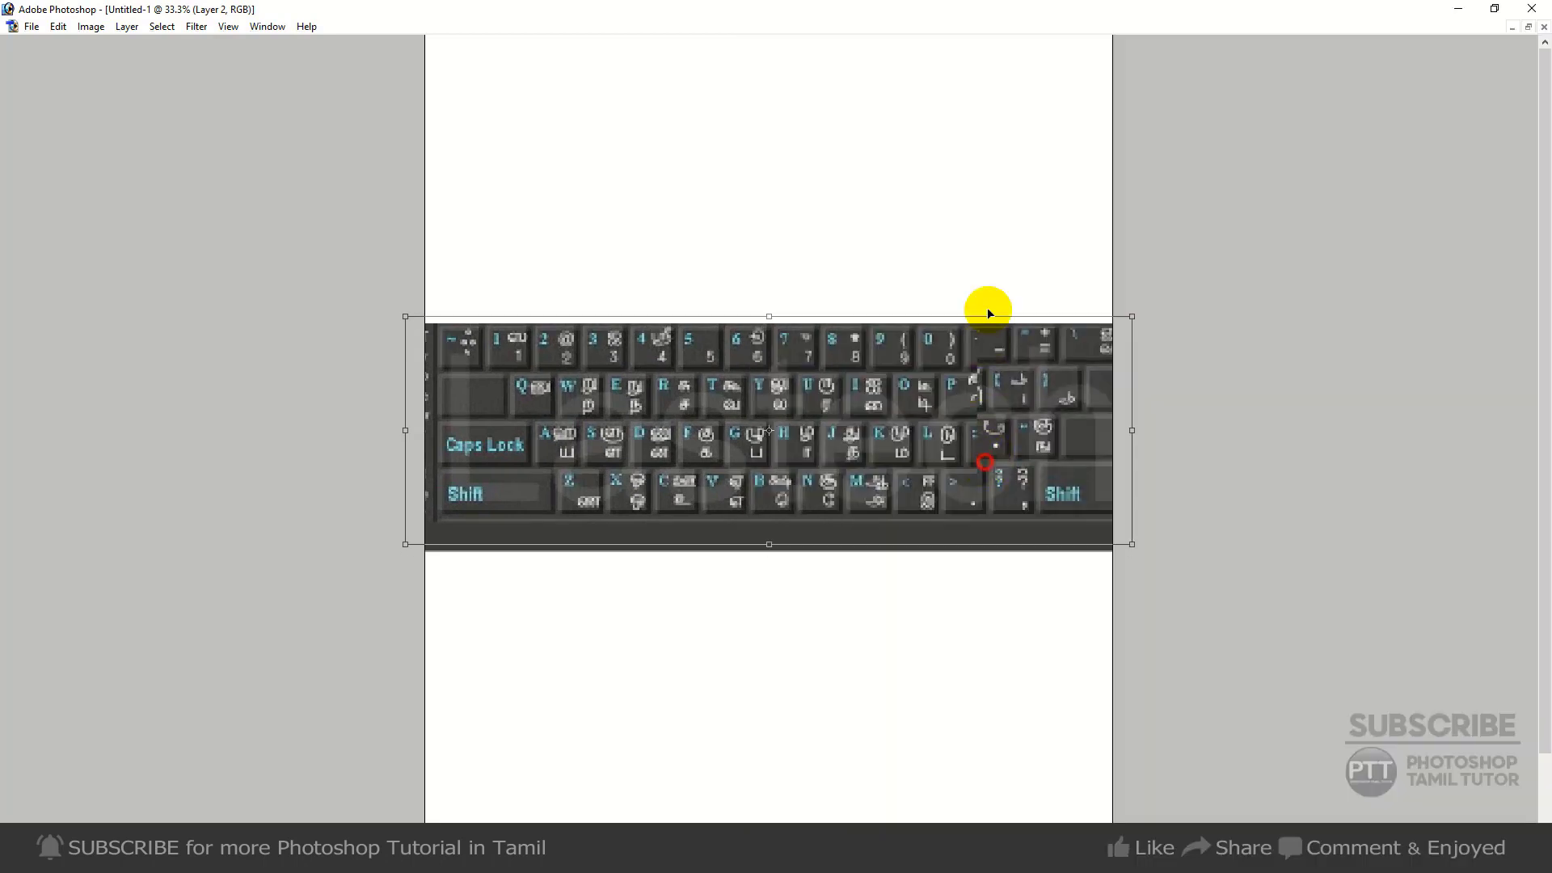
left_click_drag(983, 473, 997, 212)
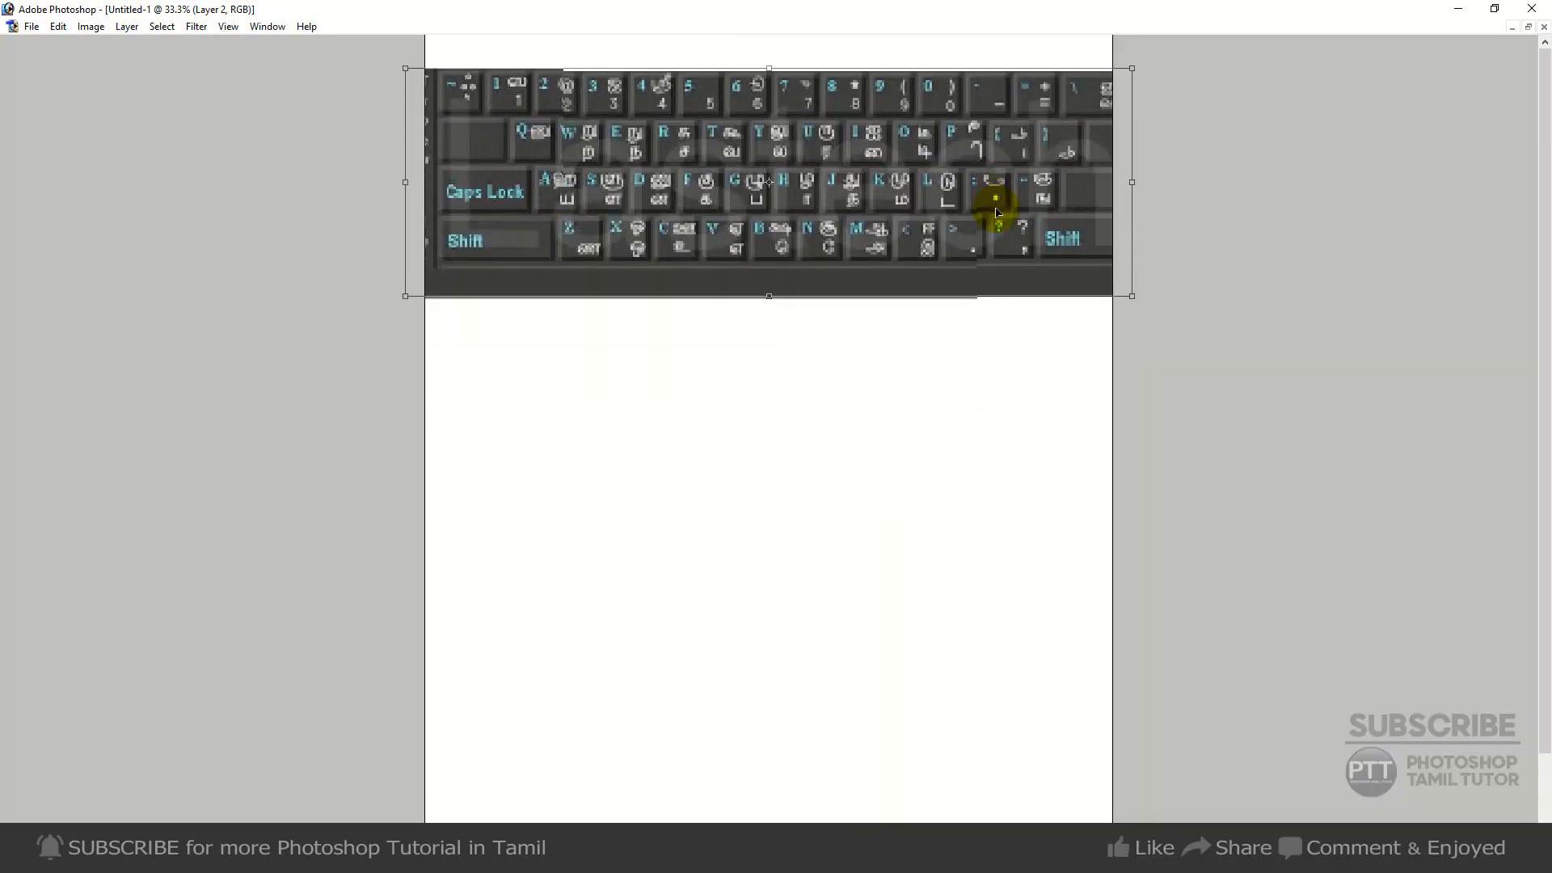
key("Return")
key("Tab")
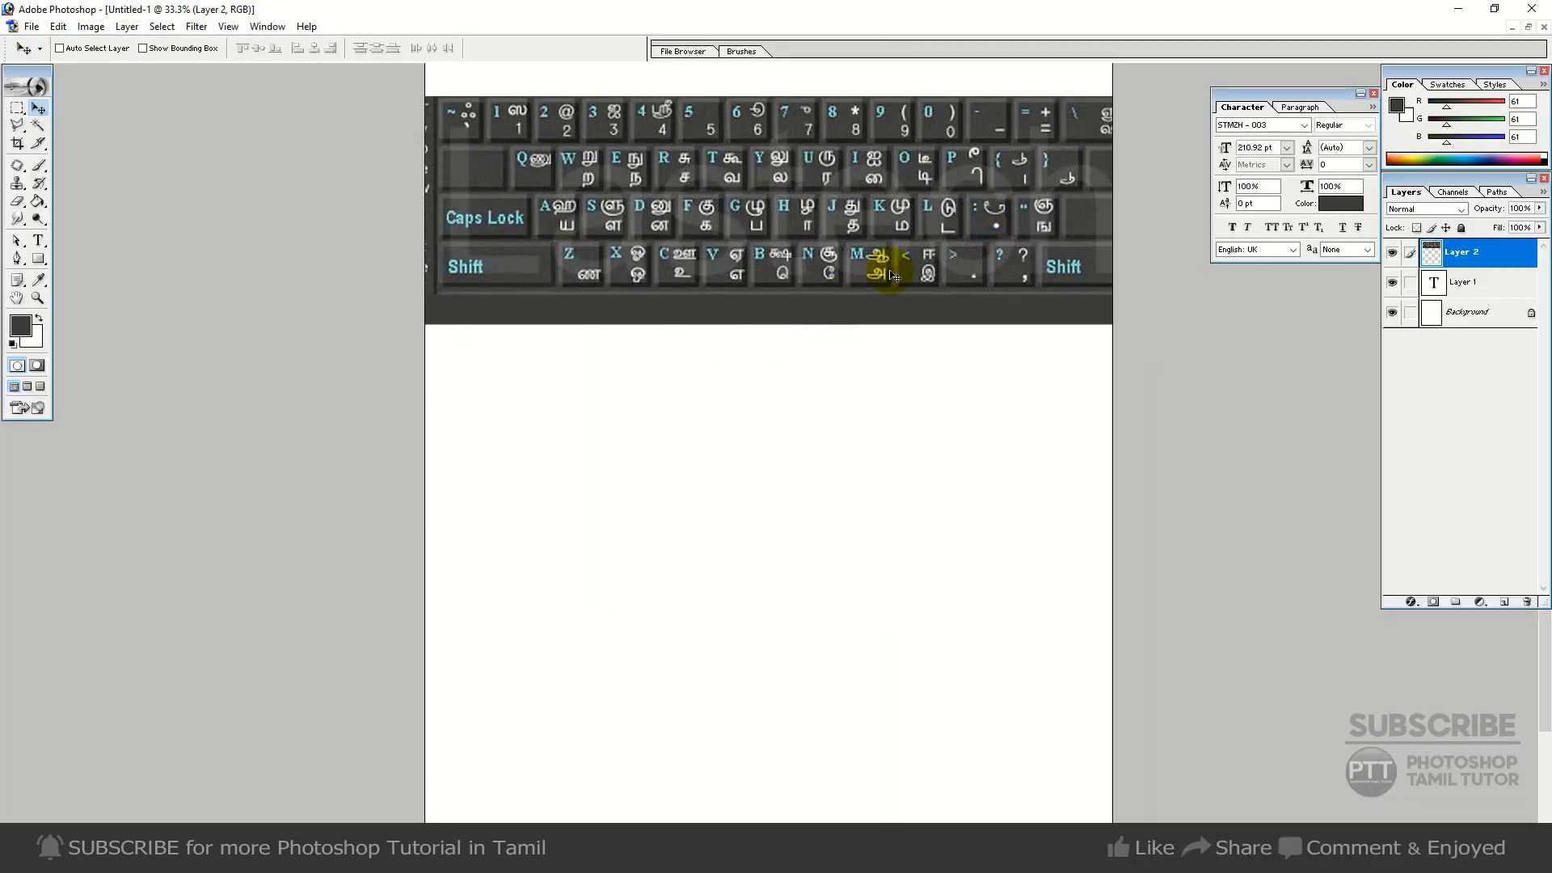
- Start a Tamil text line below the keyboard image, keeping just the letter அ
left_click(38, 240)
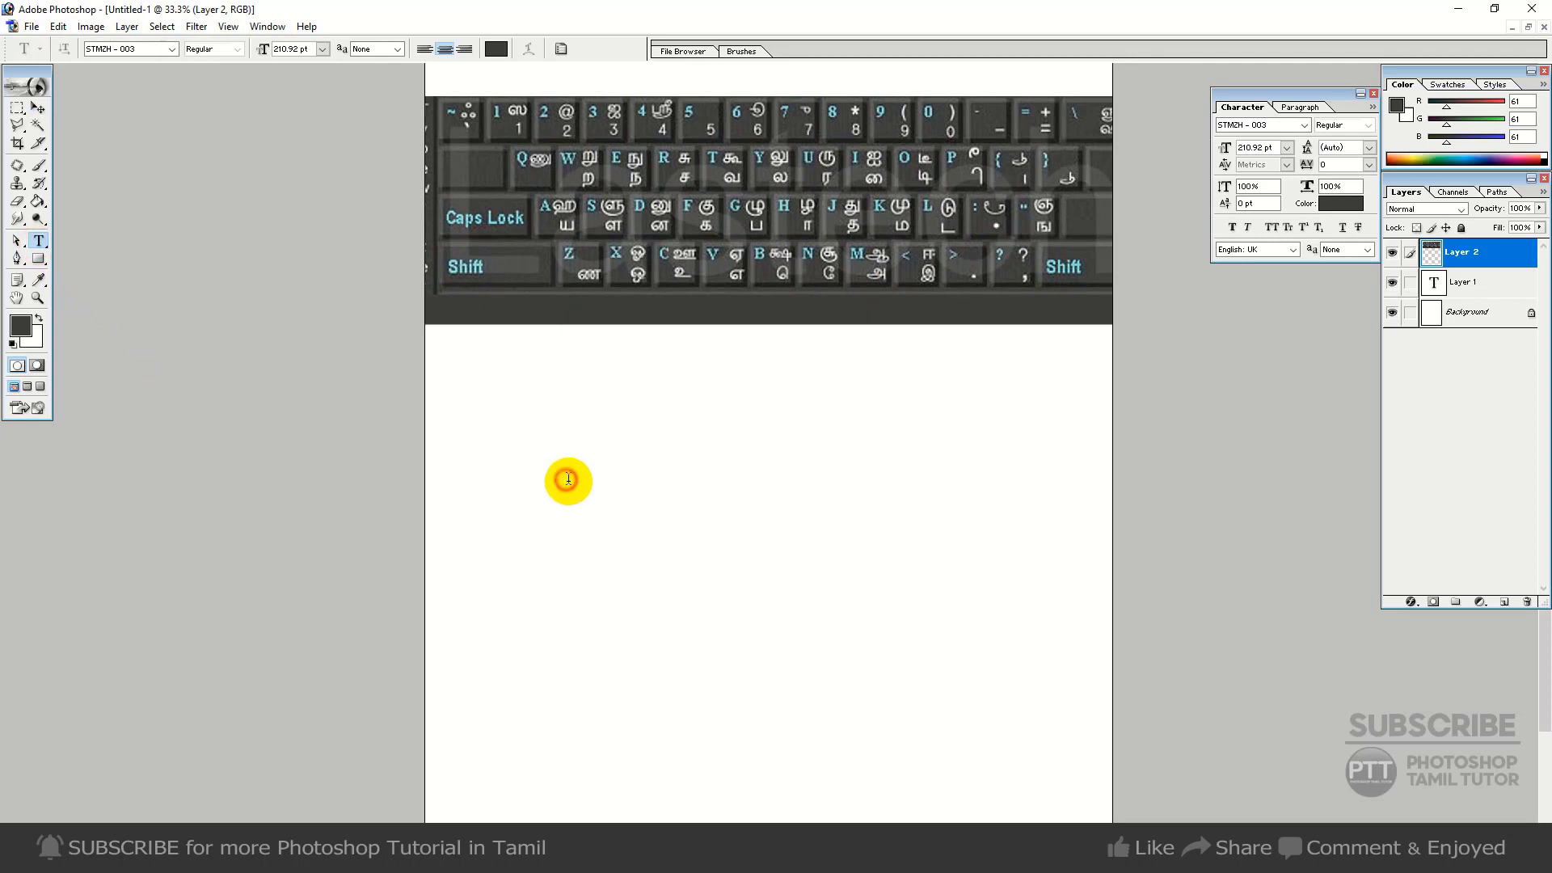
left_click(568, 479)
type("m")
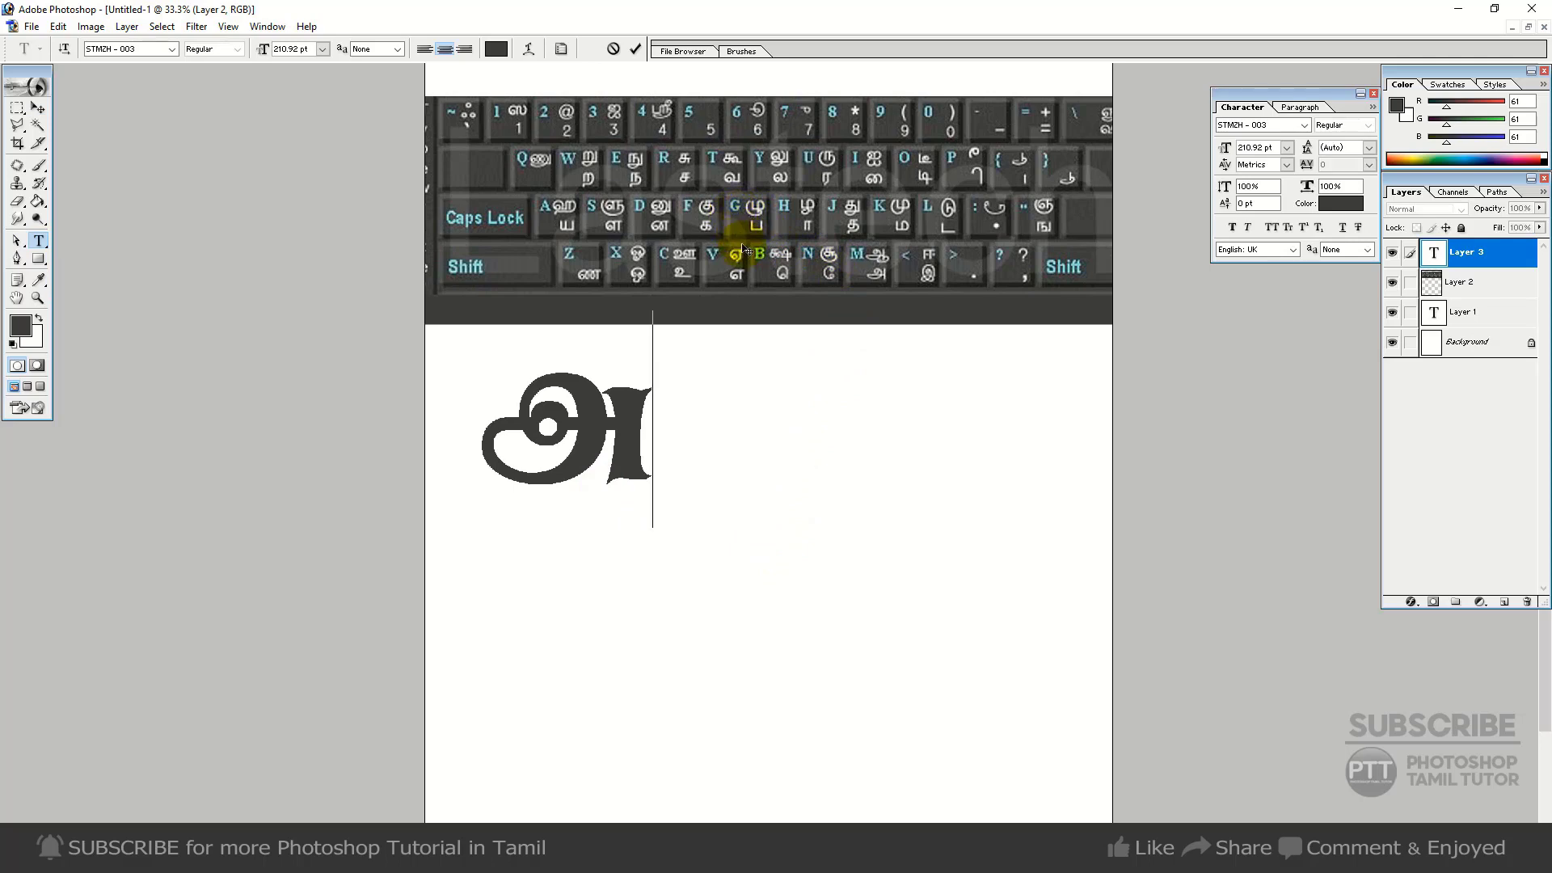
type("p")
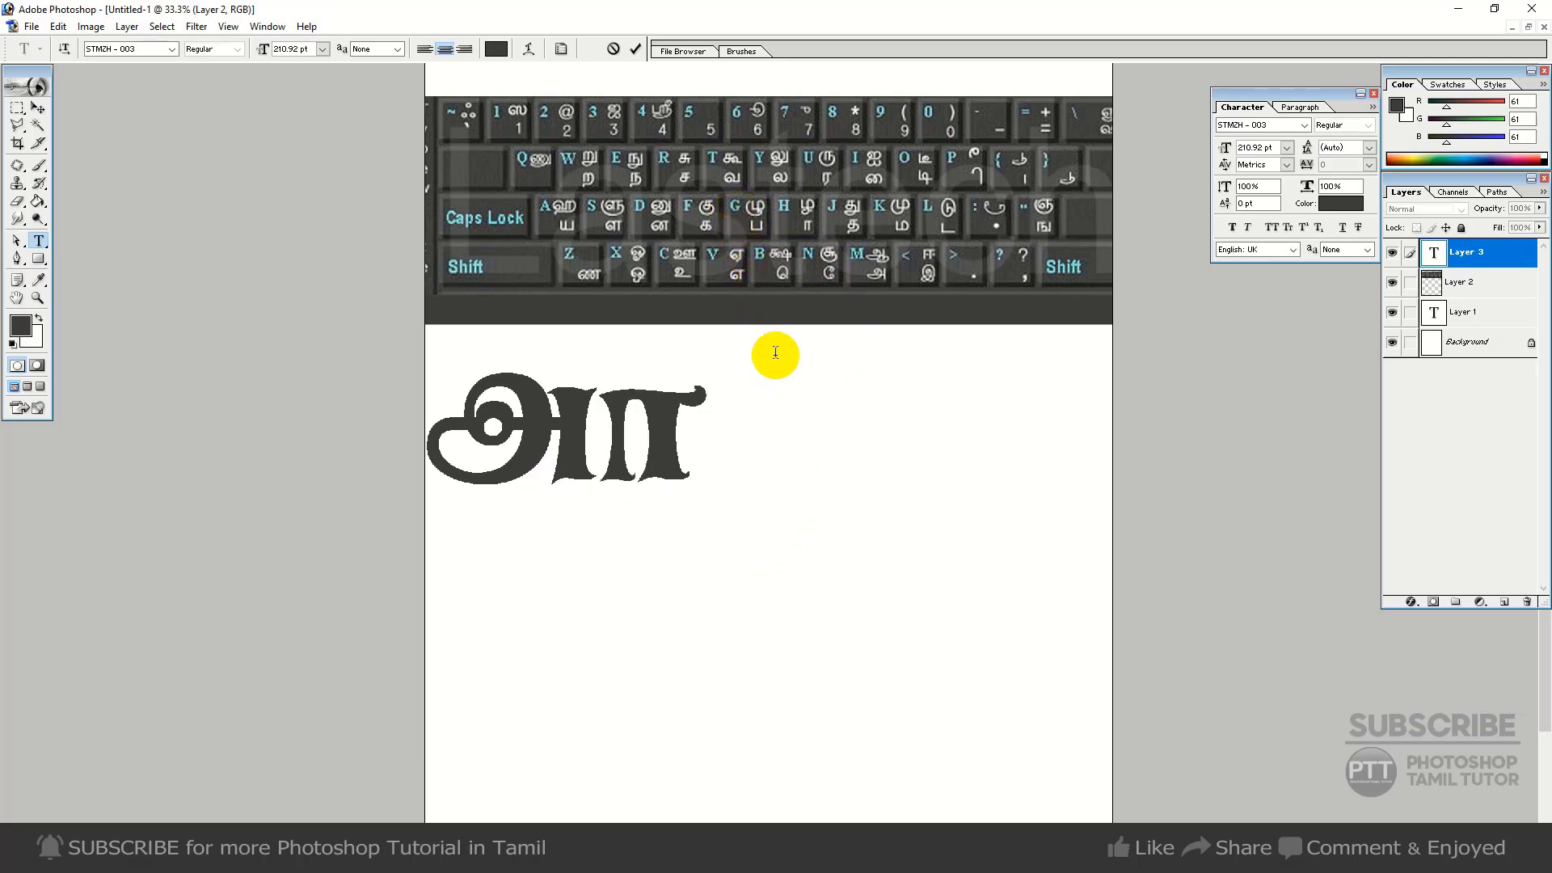
key("BackSpace")
key("ctrl+a")
left_click(36, 108)
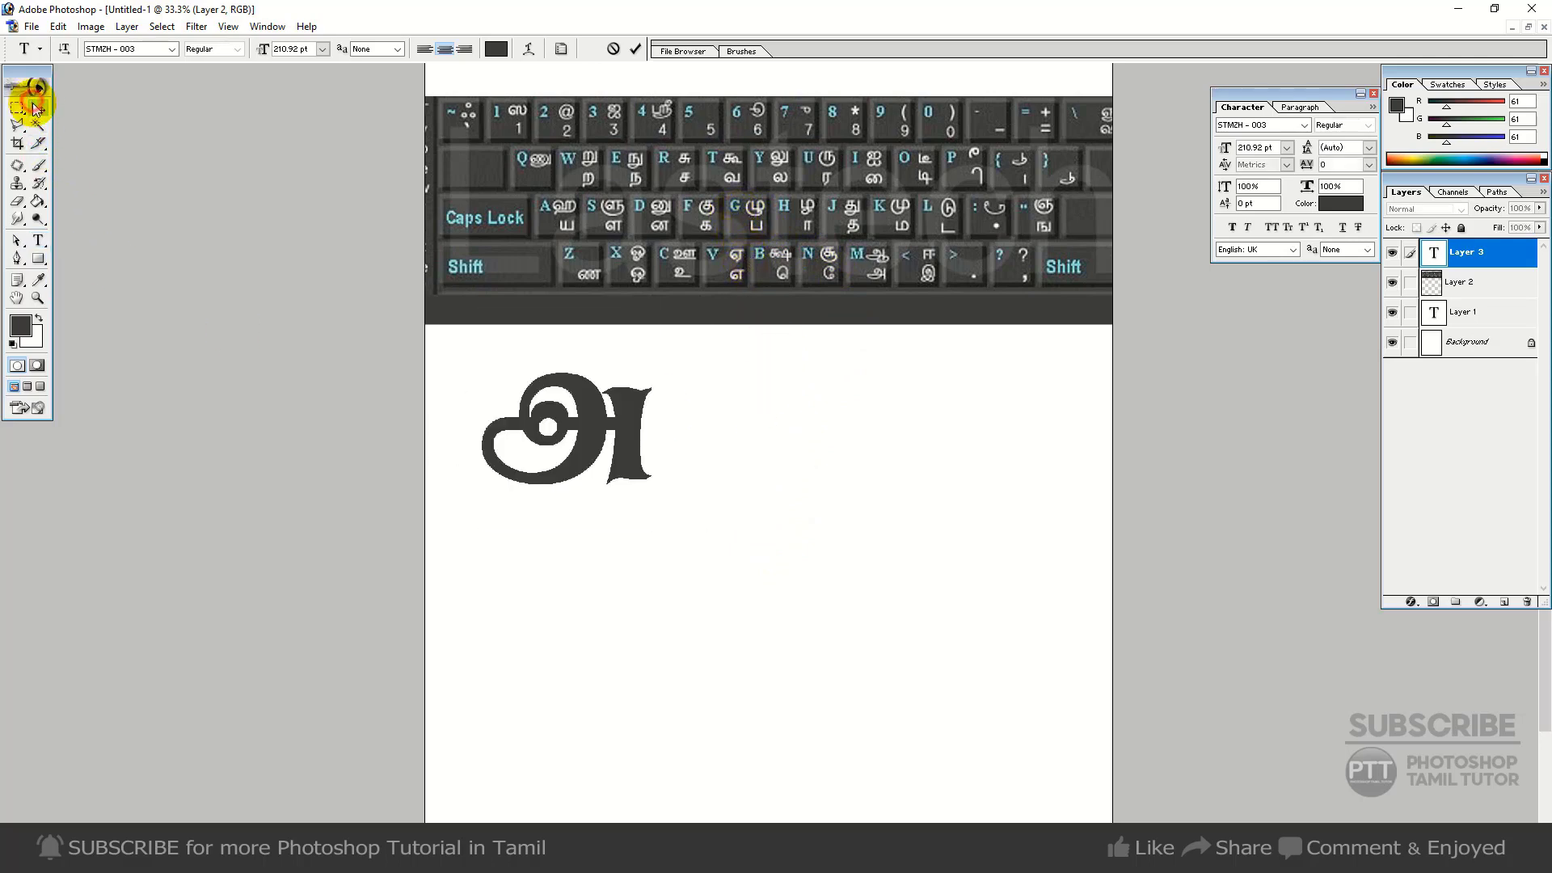
- Complete the word அப்பா and move it right so it fits the page
left_click(38, 240)
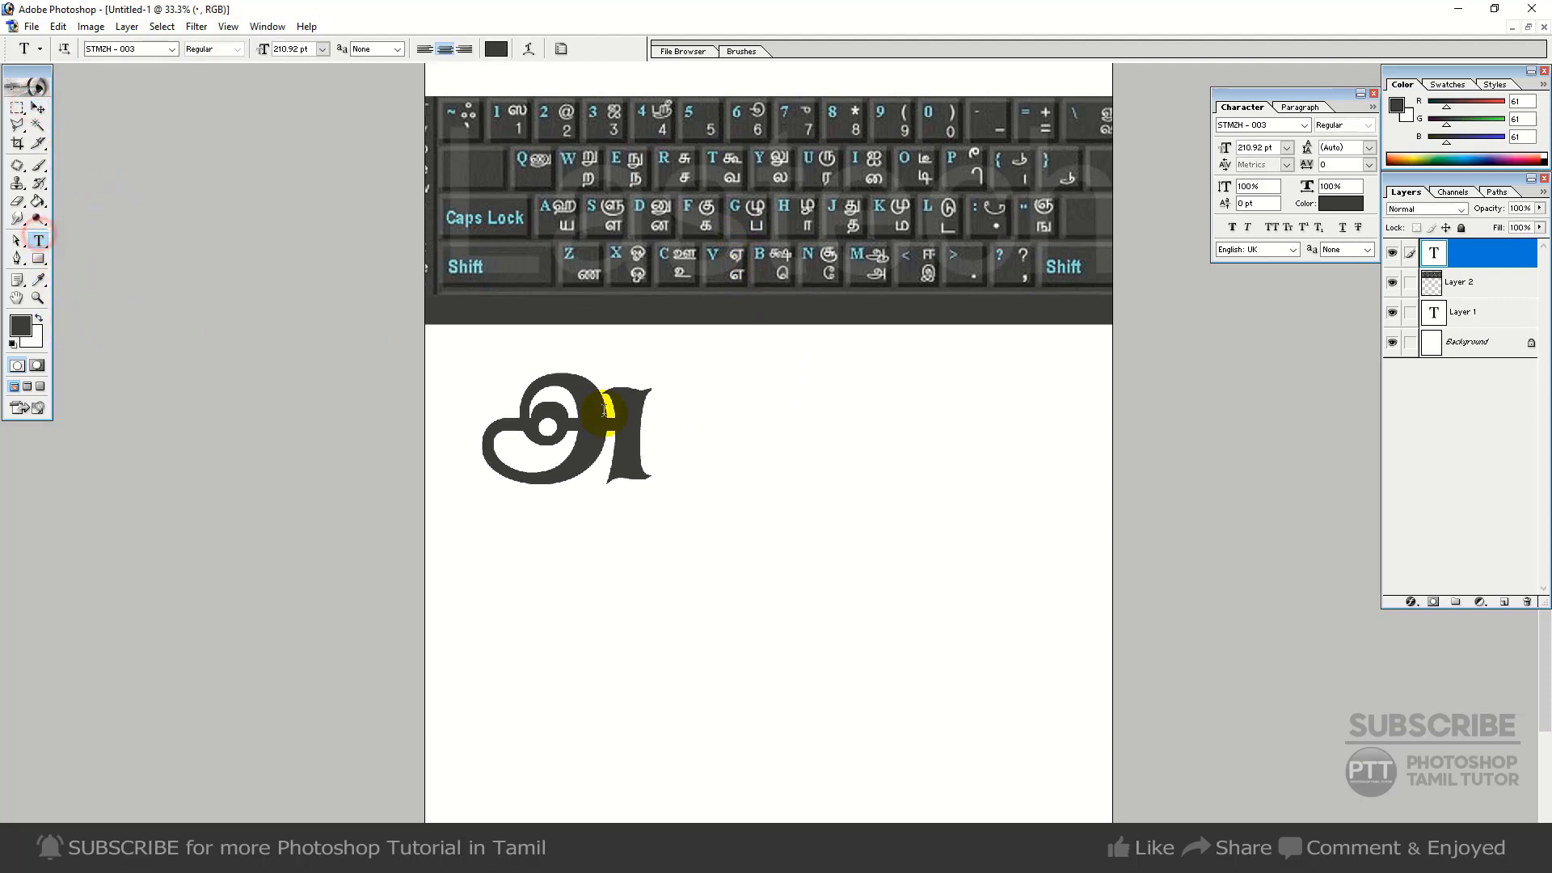
left_click(647, 414)
type("a")
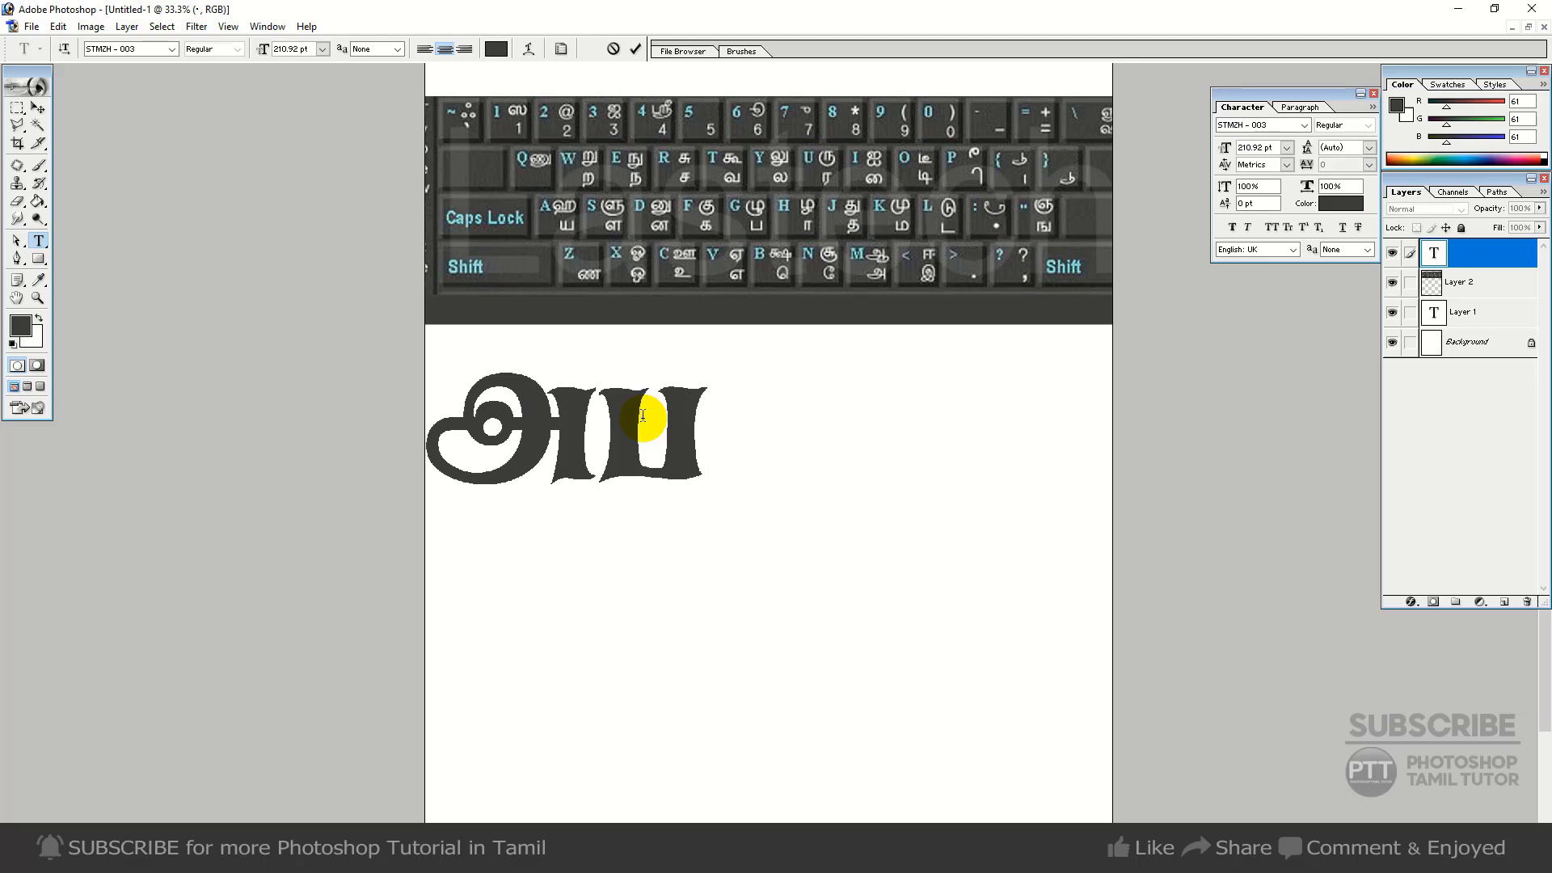
type("P")
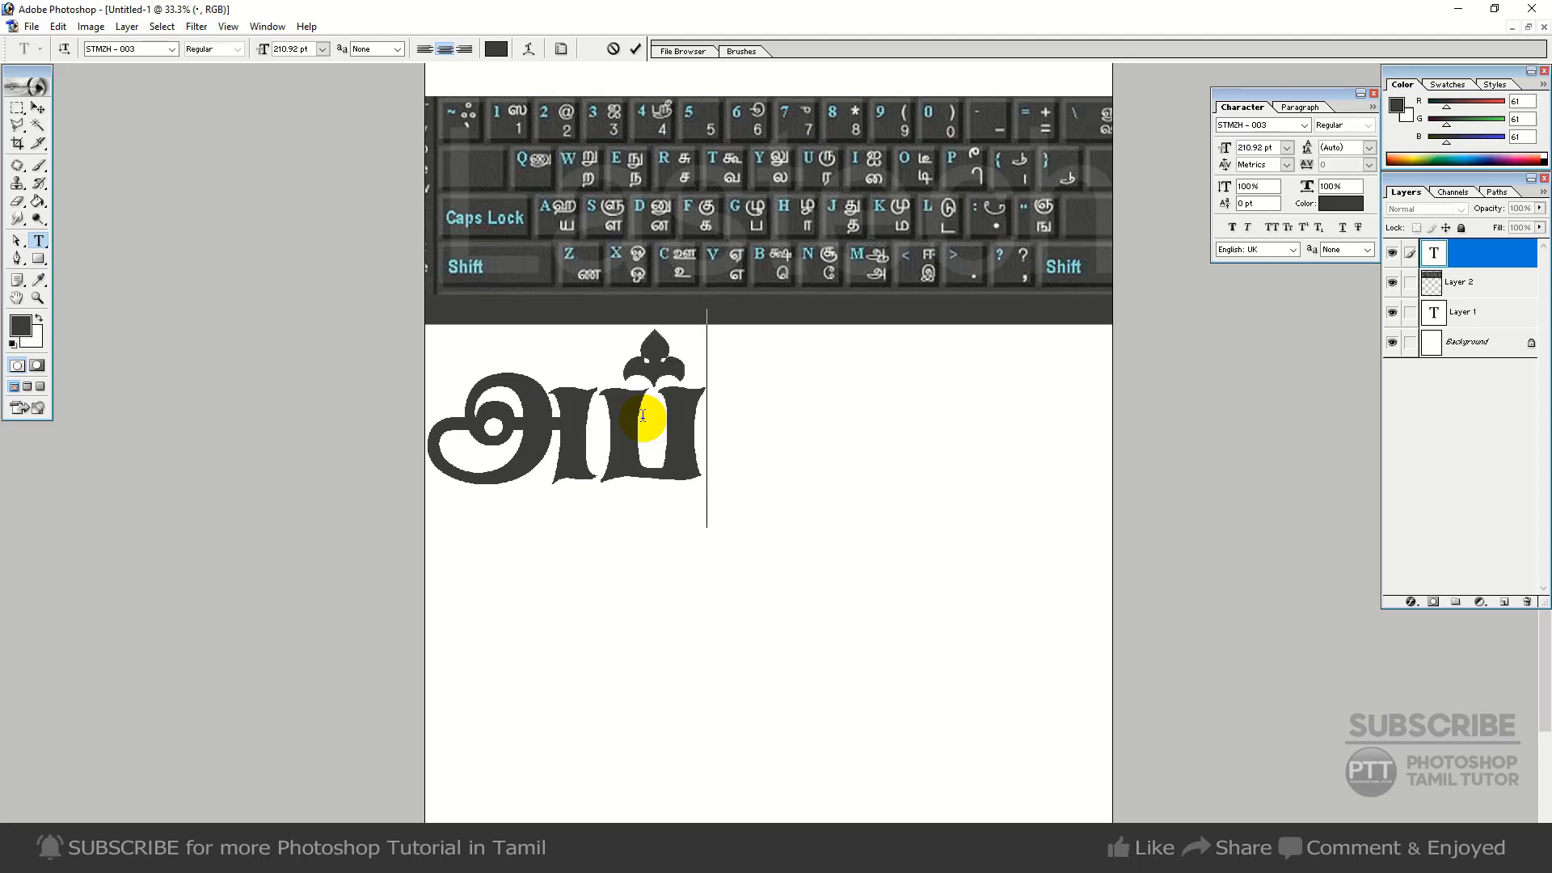
type("a")
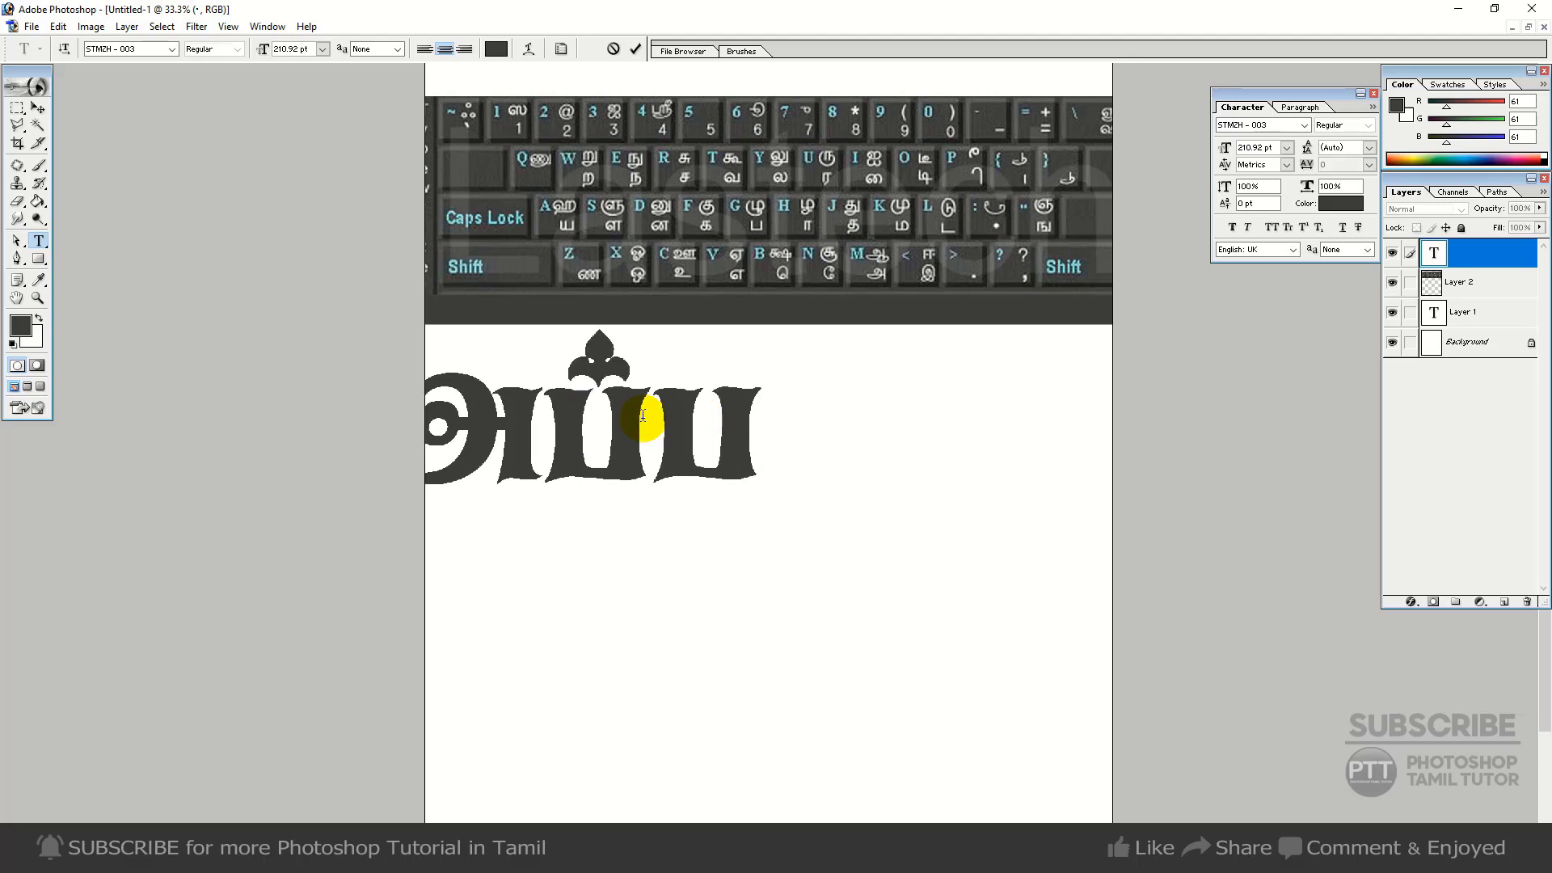
type("h")
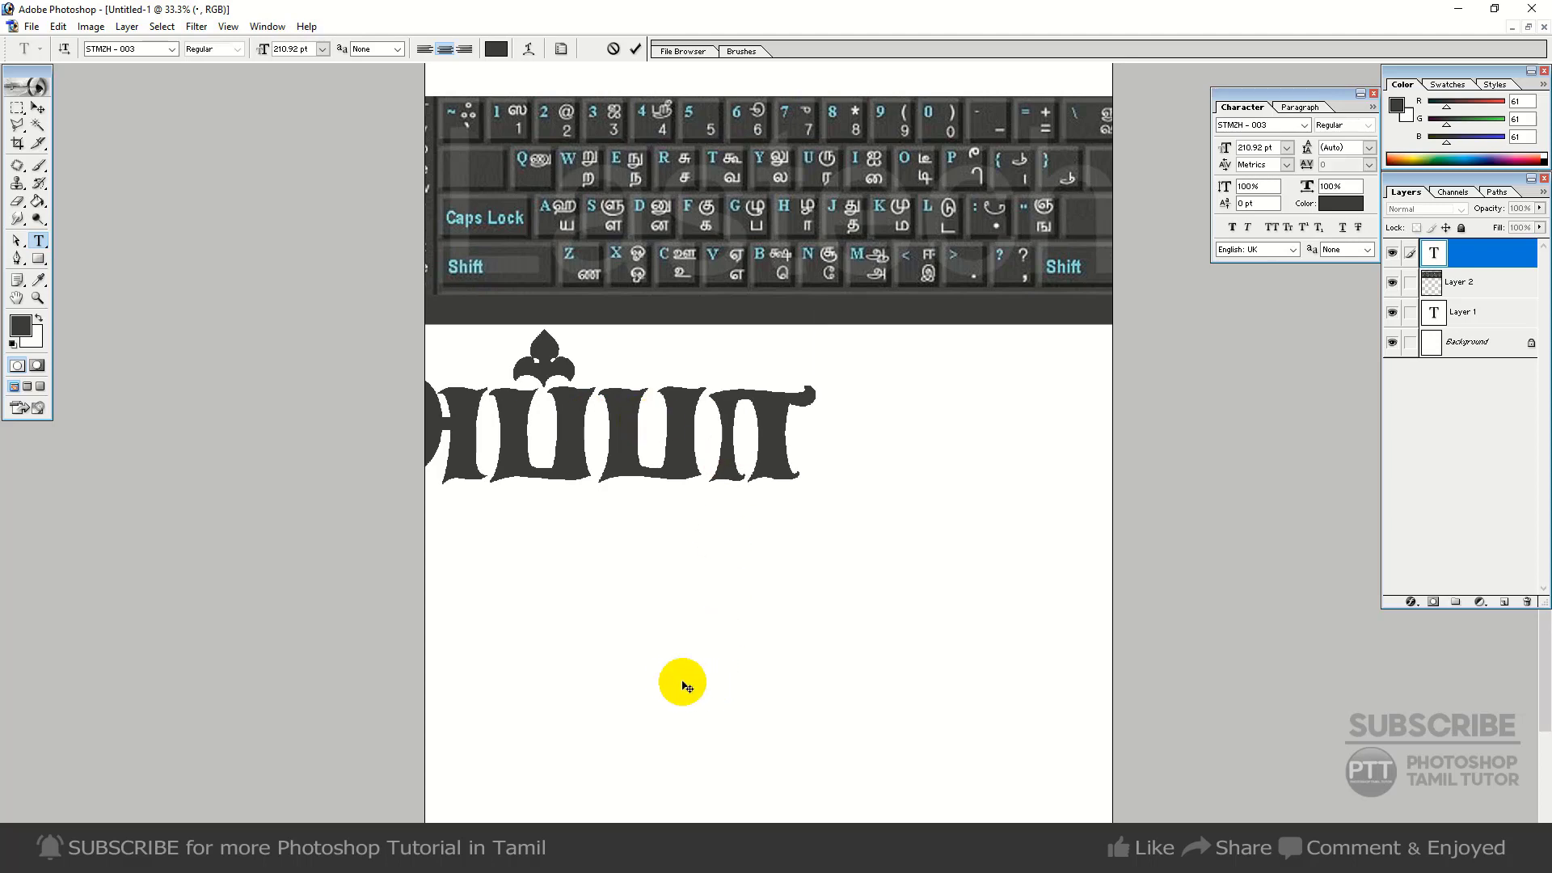
left_click_drag(669, 679, 815, 738)
key("ctrl+a")
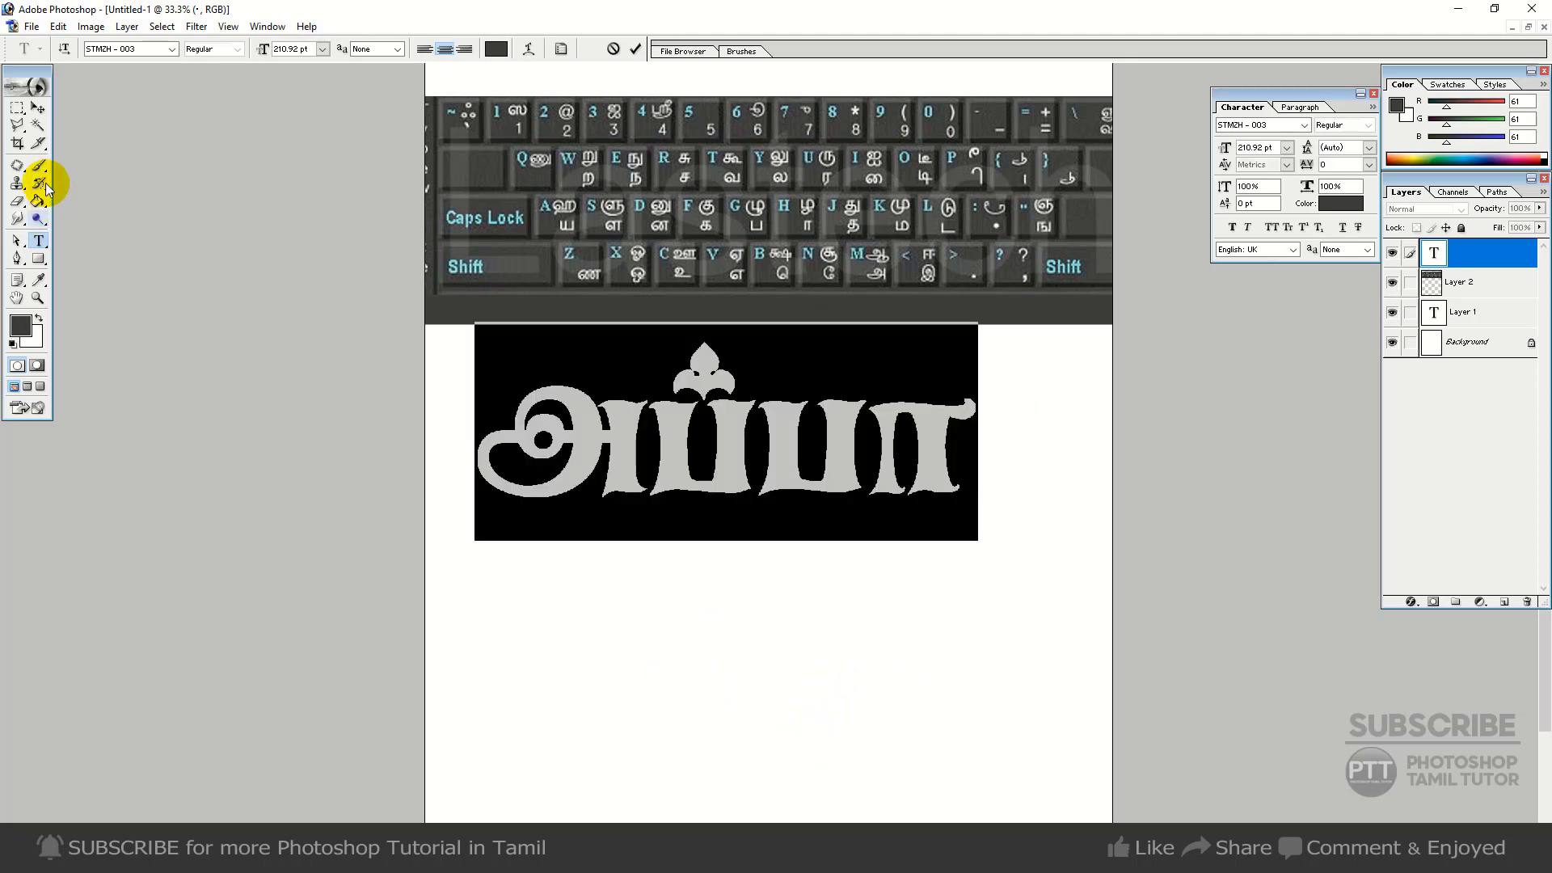
left_click(38, 107)
- Select the whole word அப்பா and start retyping it with the keys 'jp'
key("t")
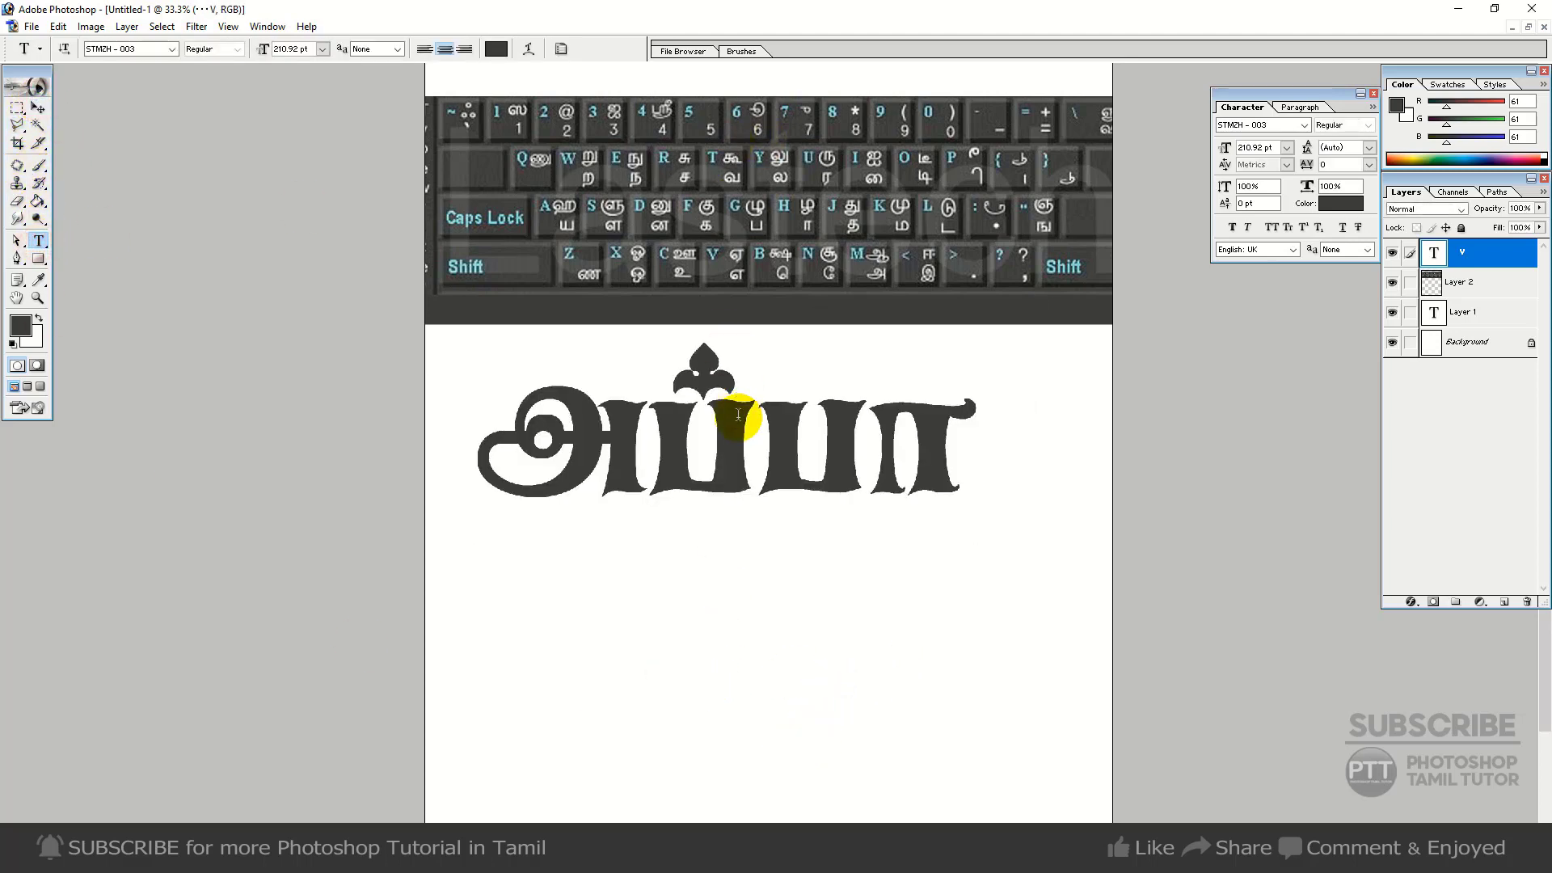
left_click(755, 437)
key("ctrl+a")
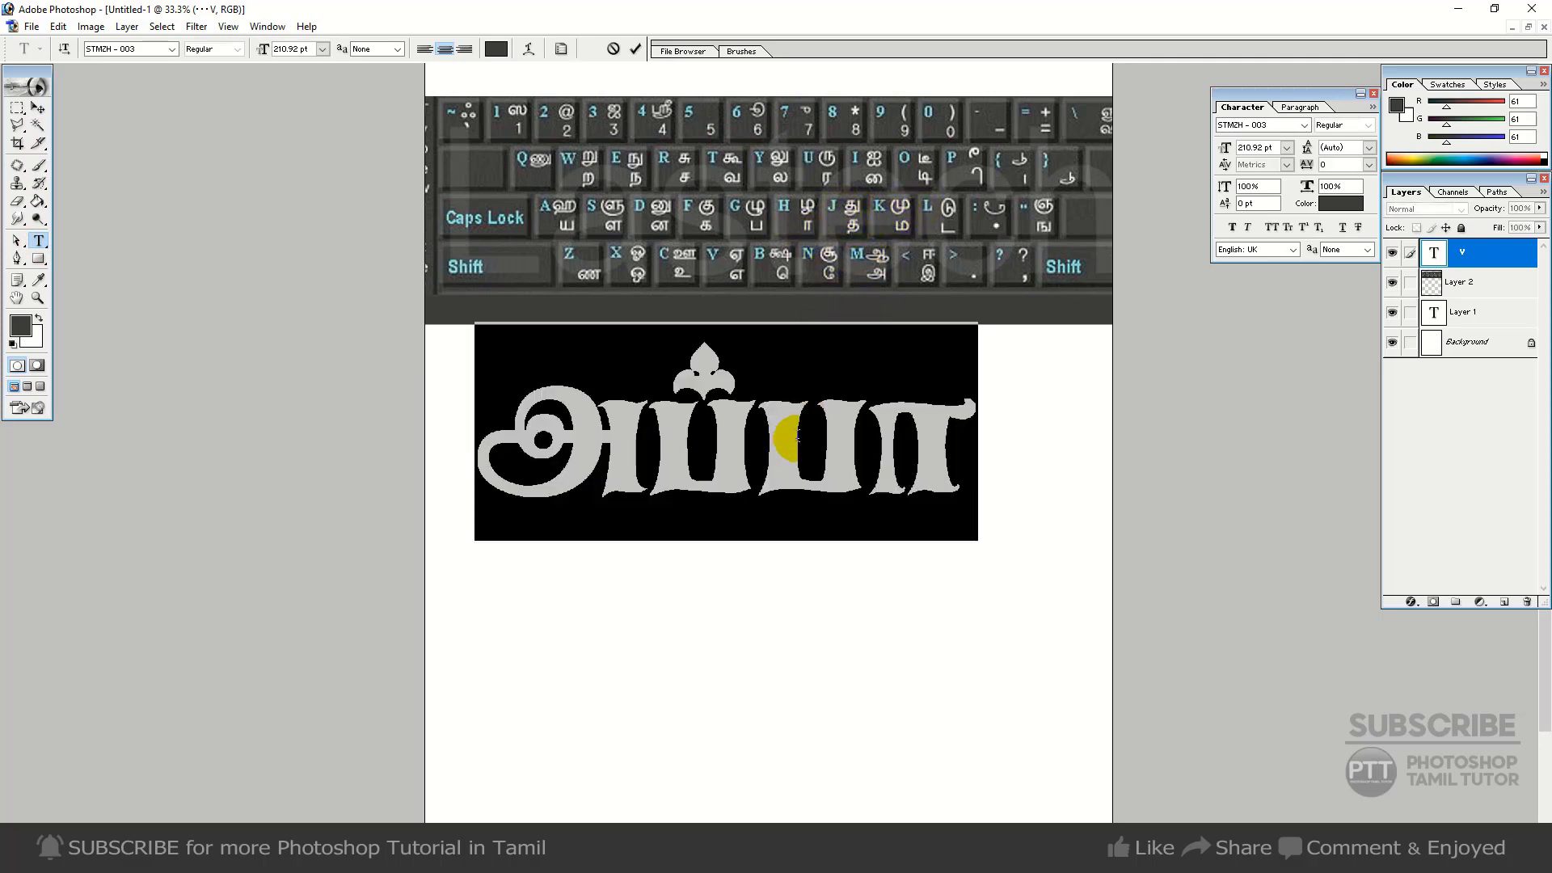
type("j")
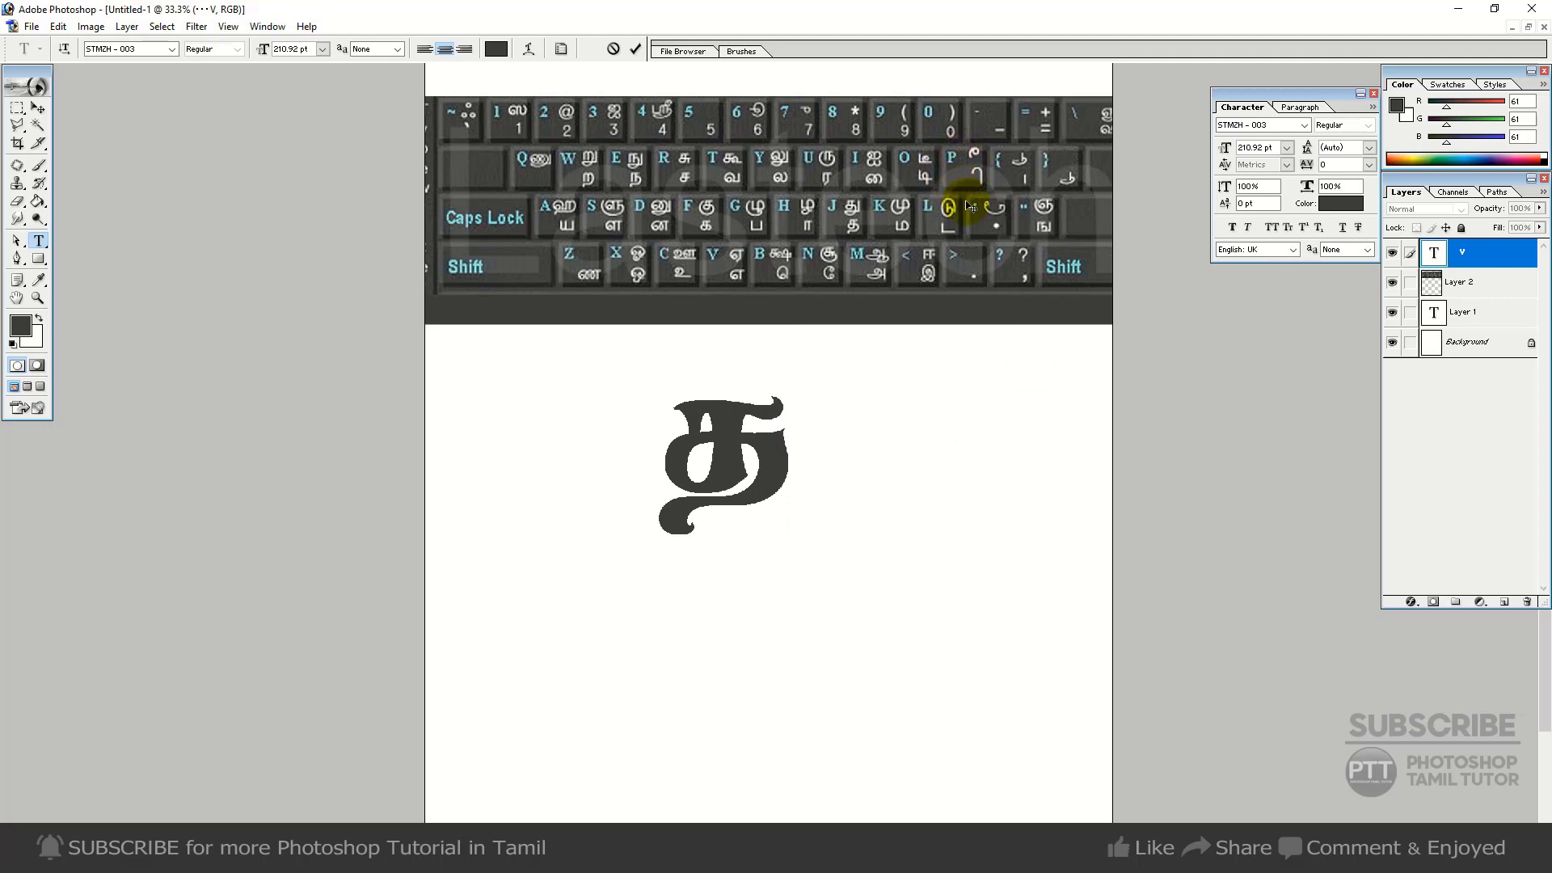
type("p")
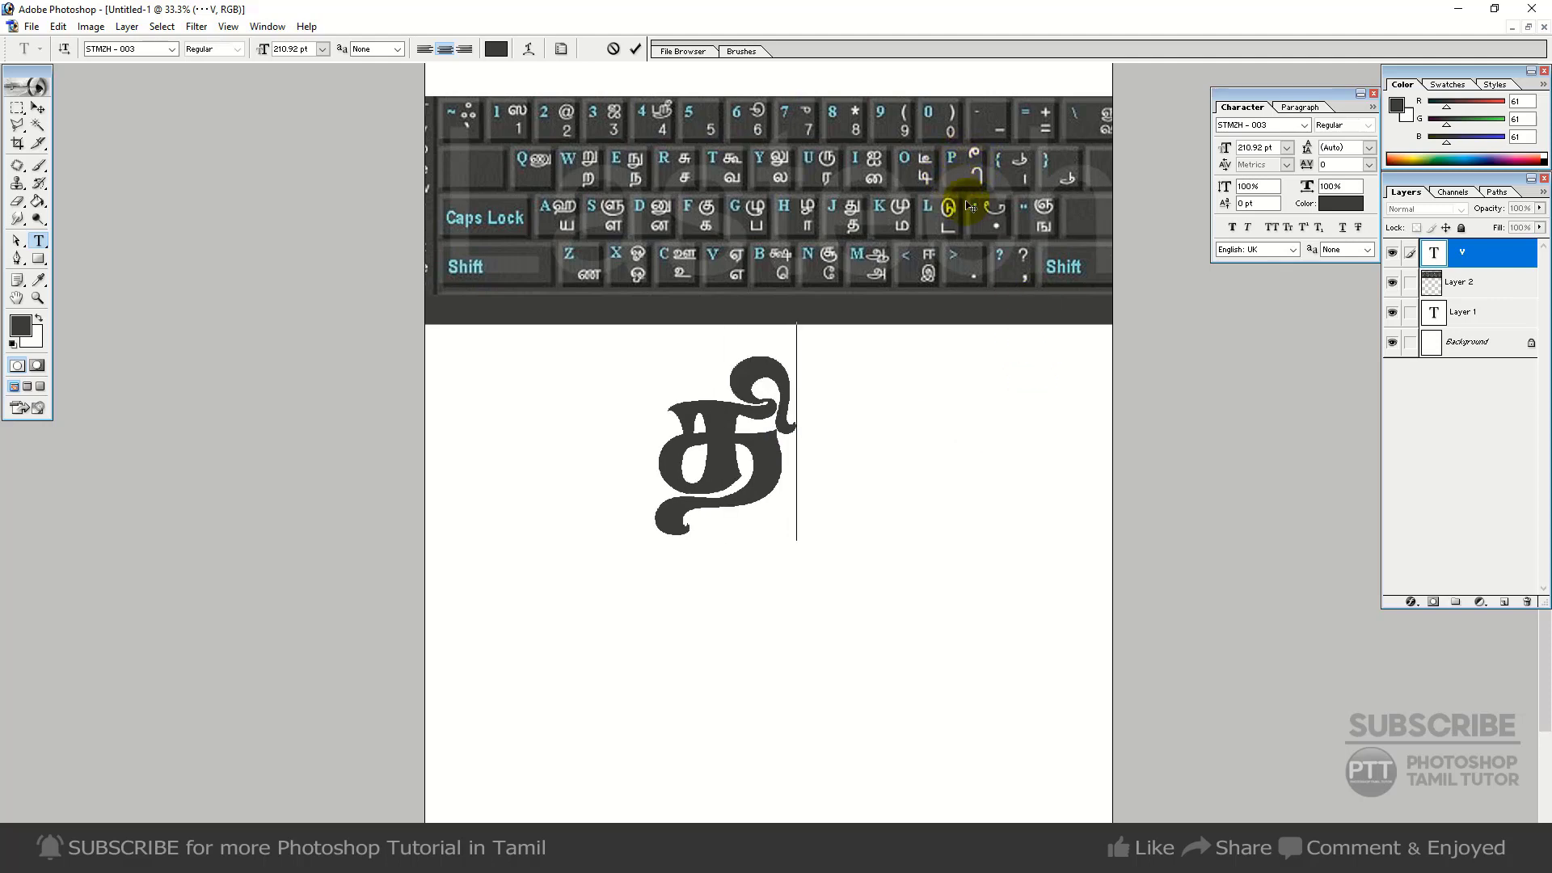
- Retype the word as திருமணம், select it, and open the font size list
key("BackSpace")
key("BackSpace")
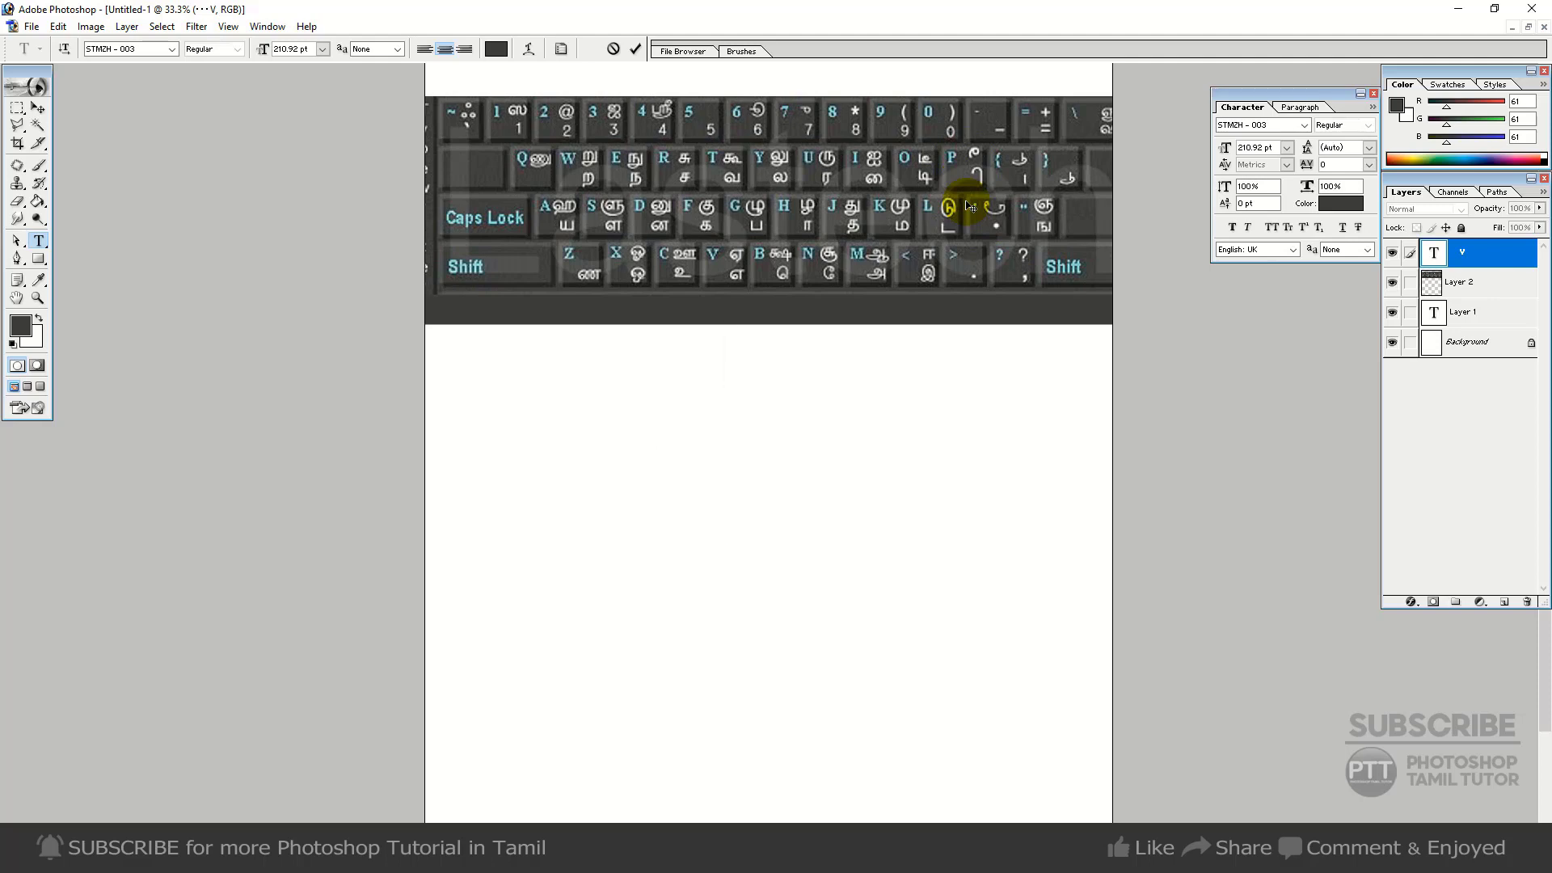
type("j")
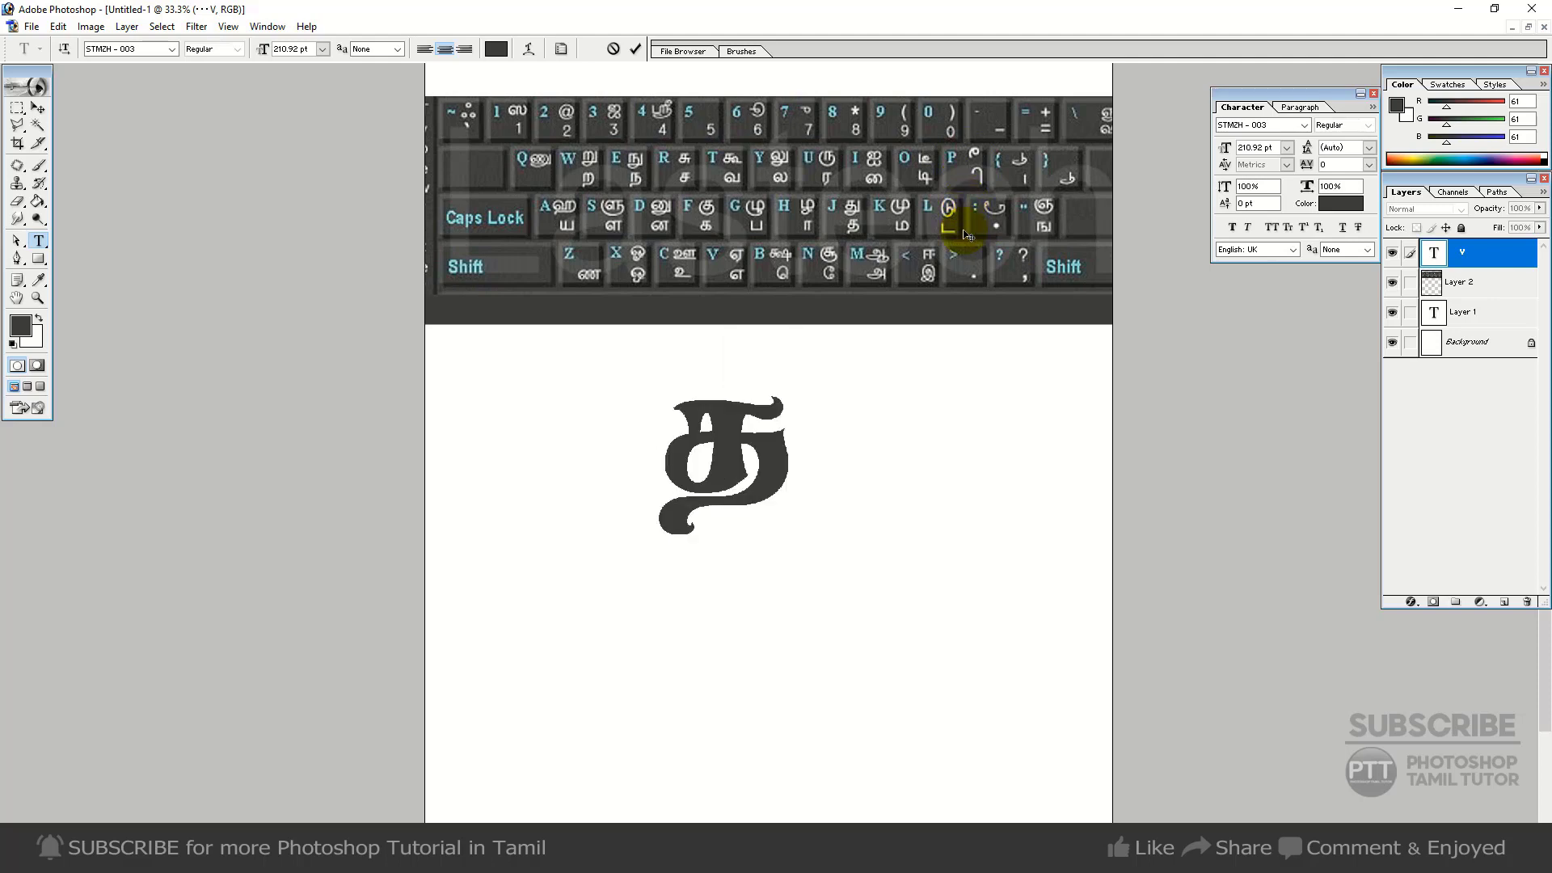
type("P")
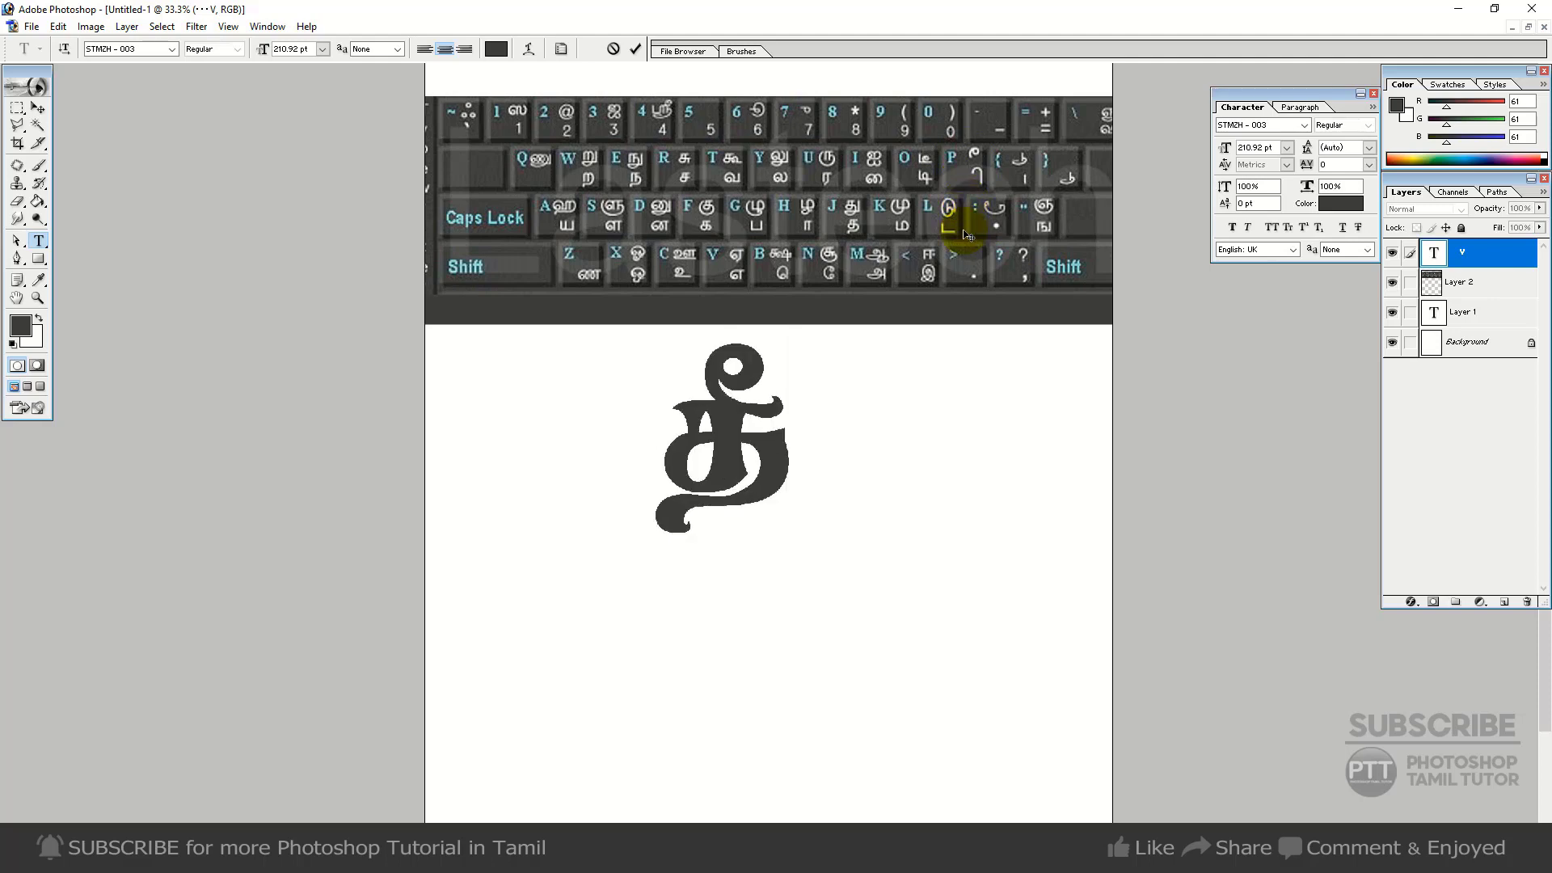
key("ctrl+a")
type("j")
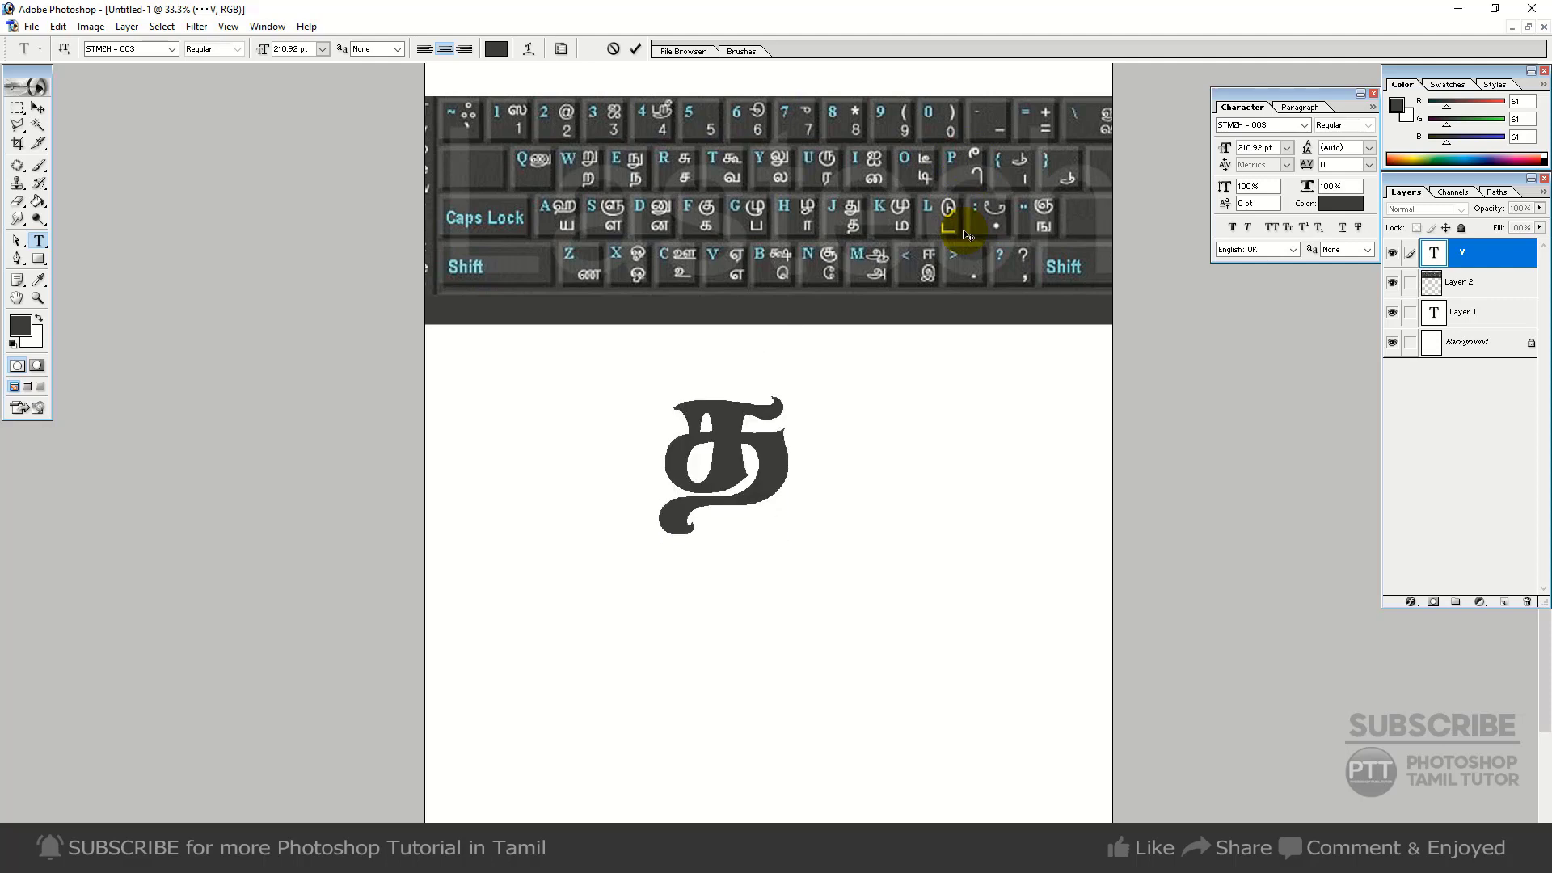
type("p")
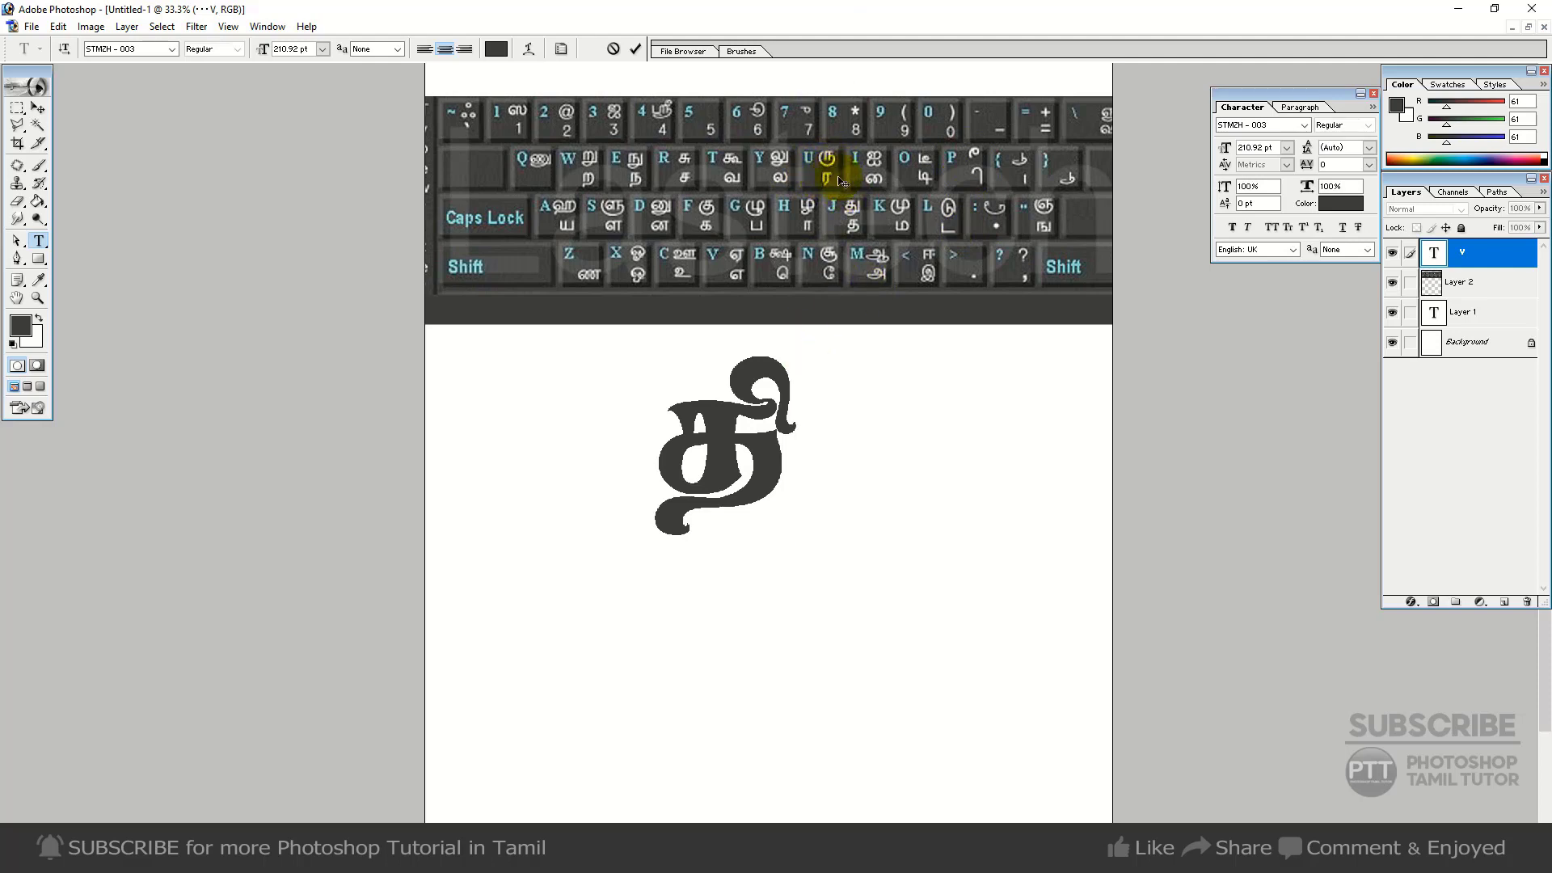
type("U")
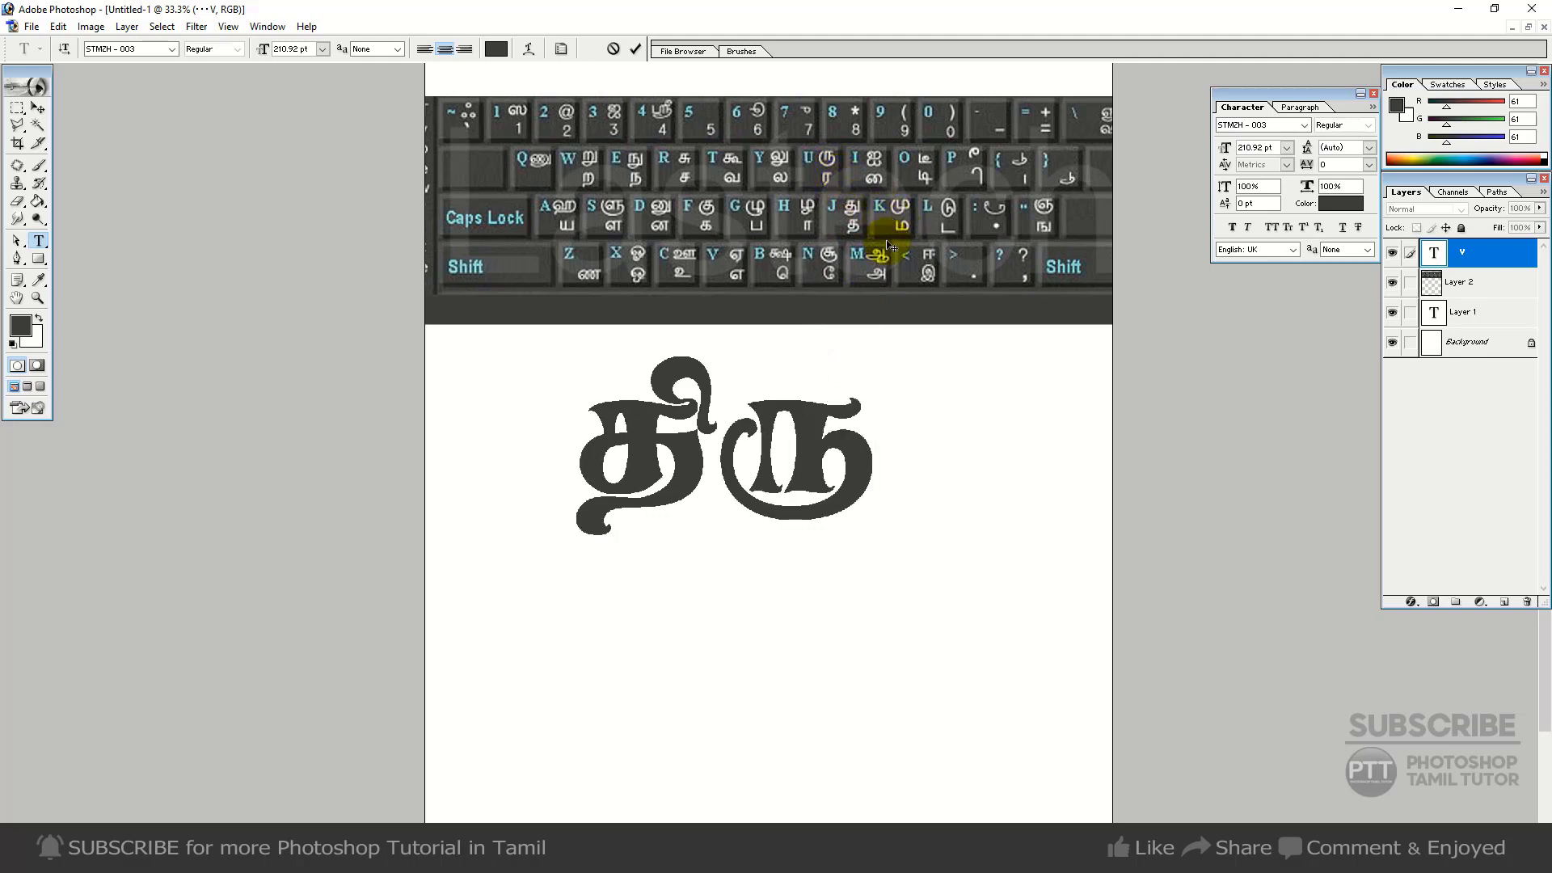
type("k")
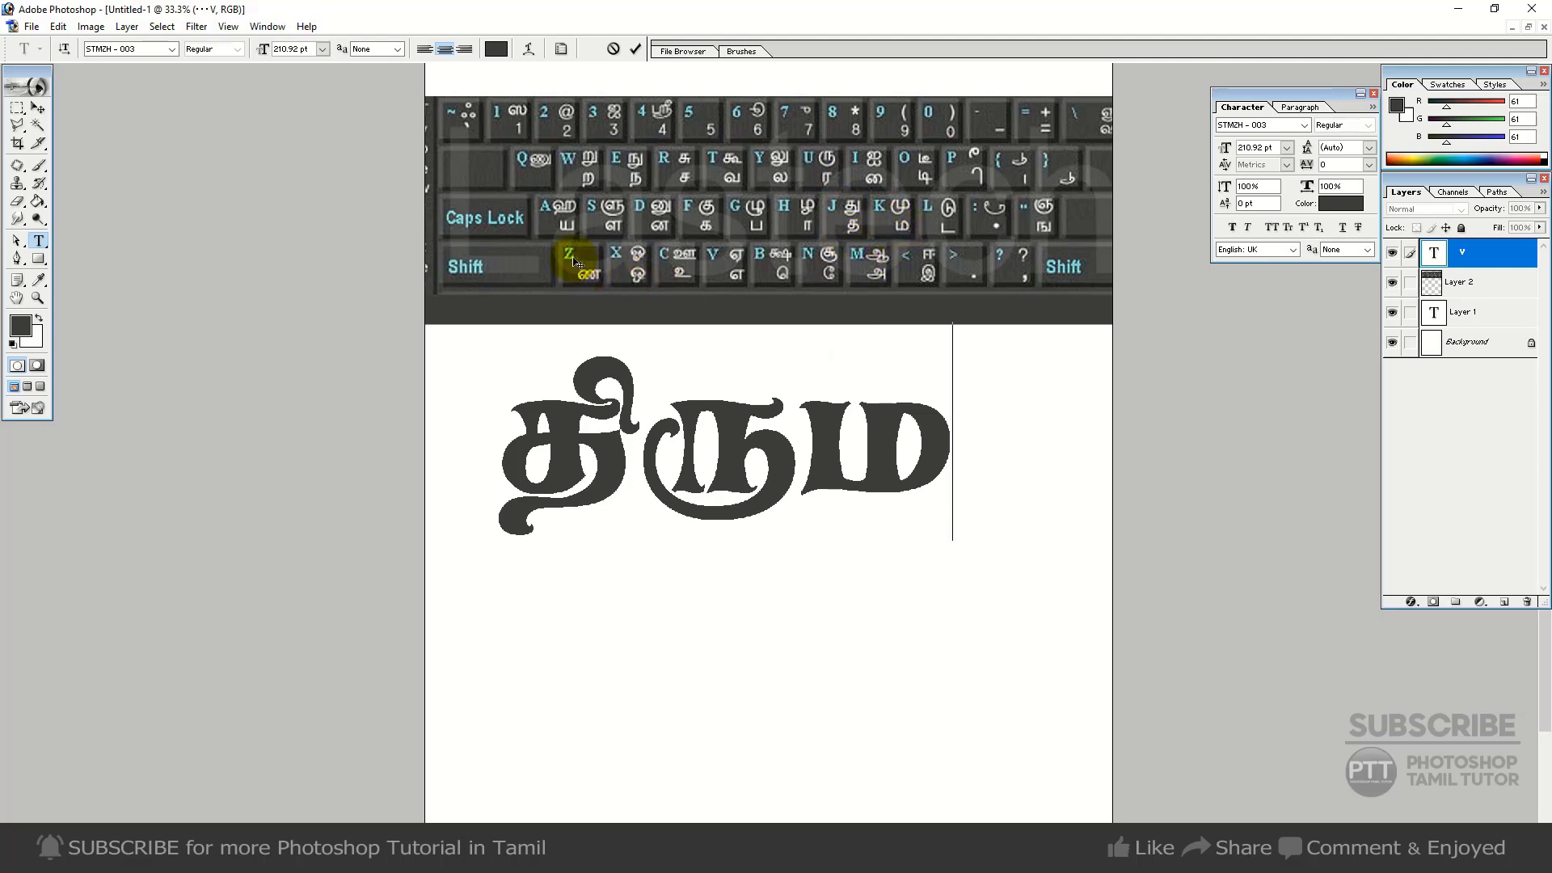
type("z")
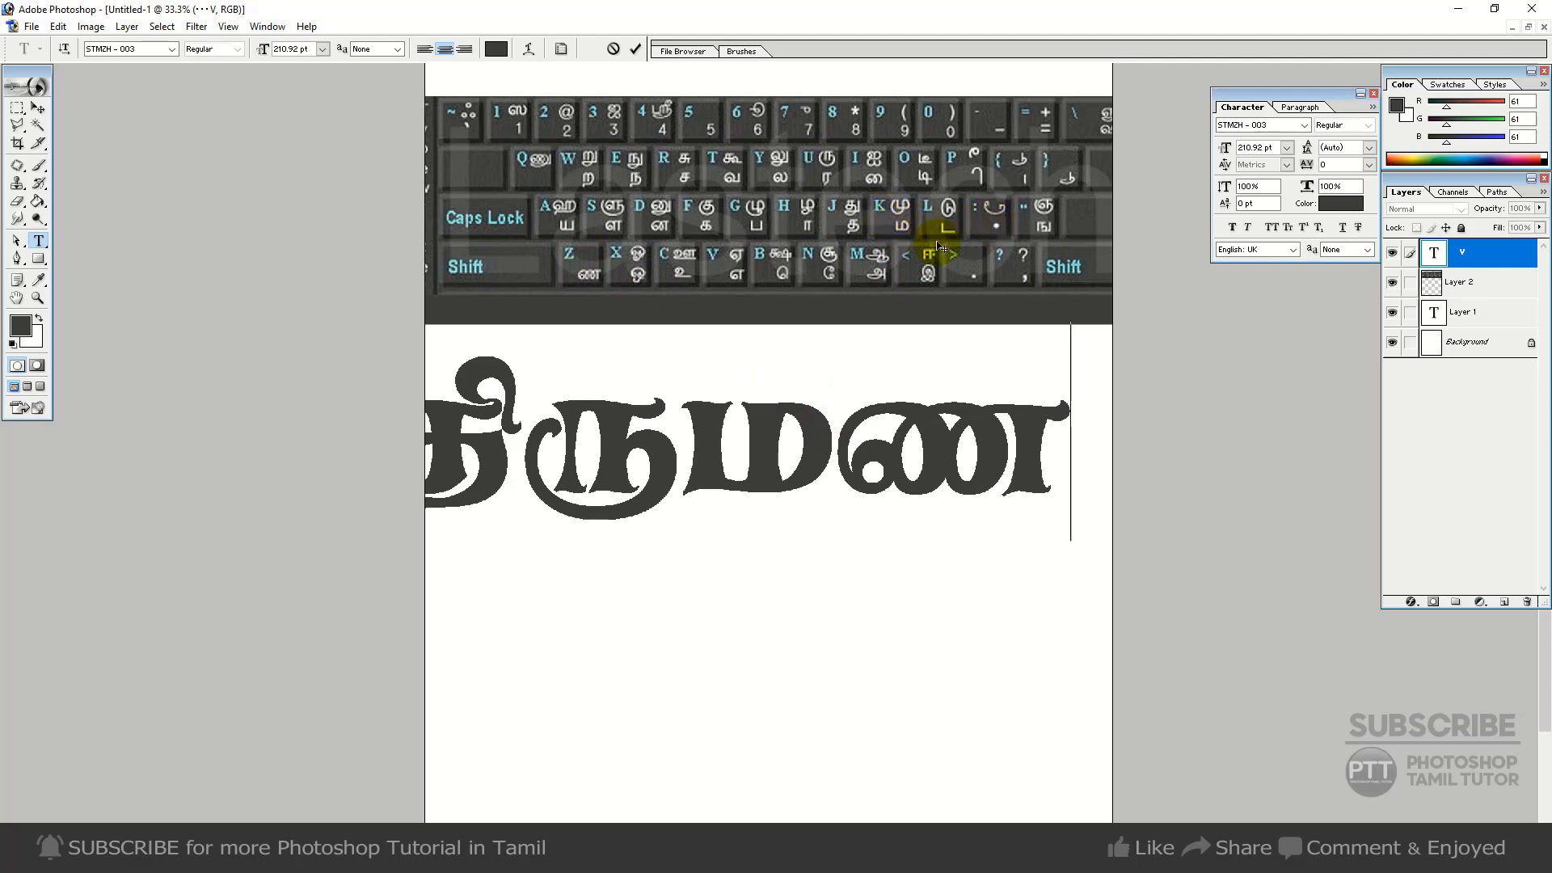
type("k")
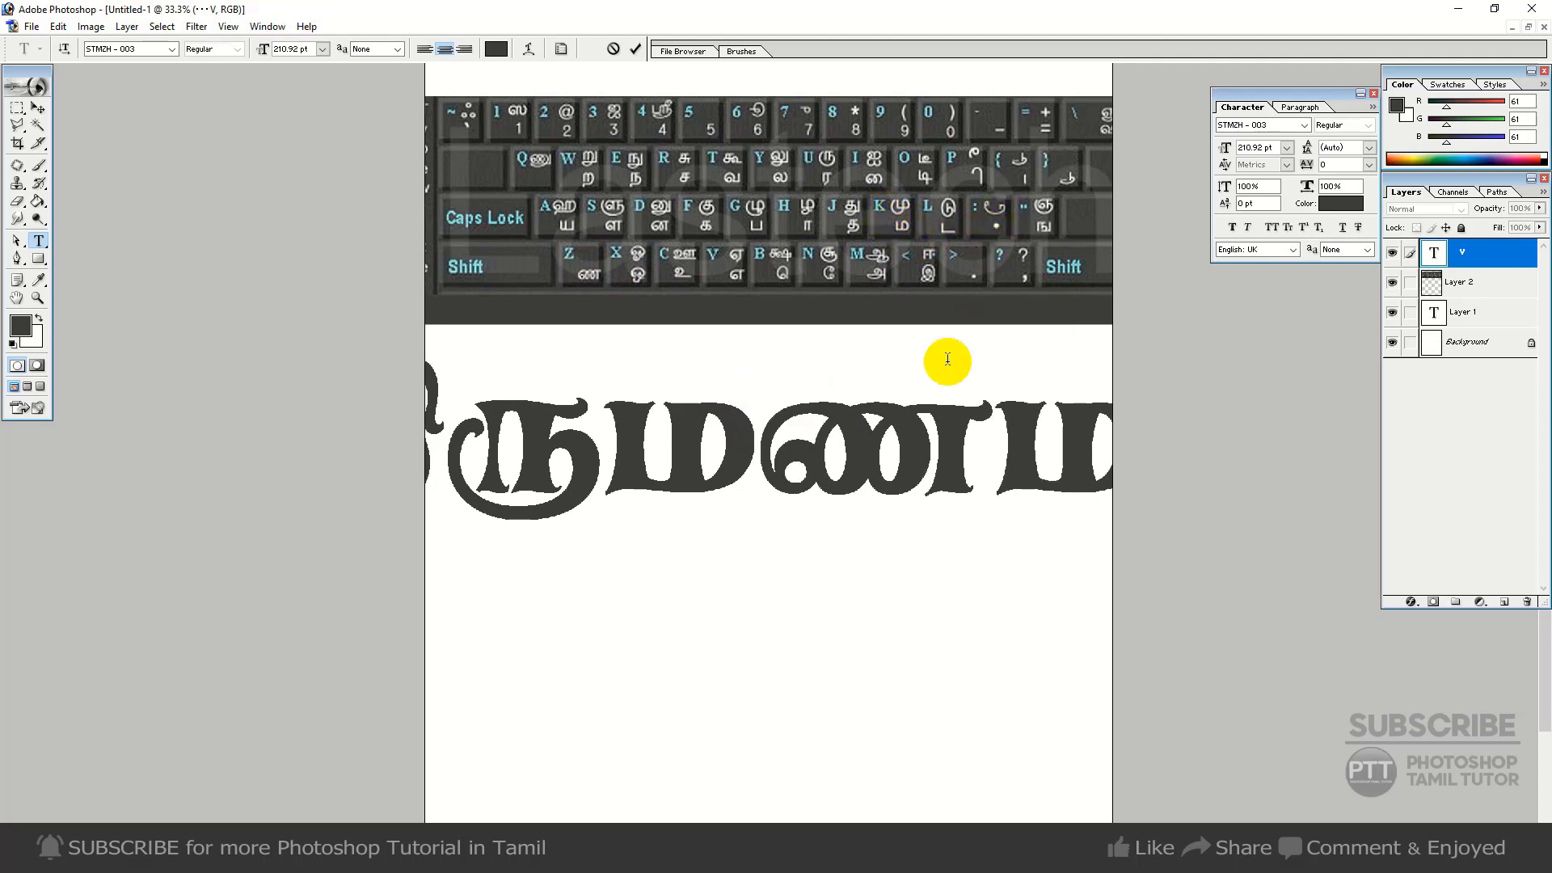
type(";")
key("ctrl+a")
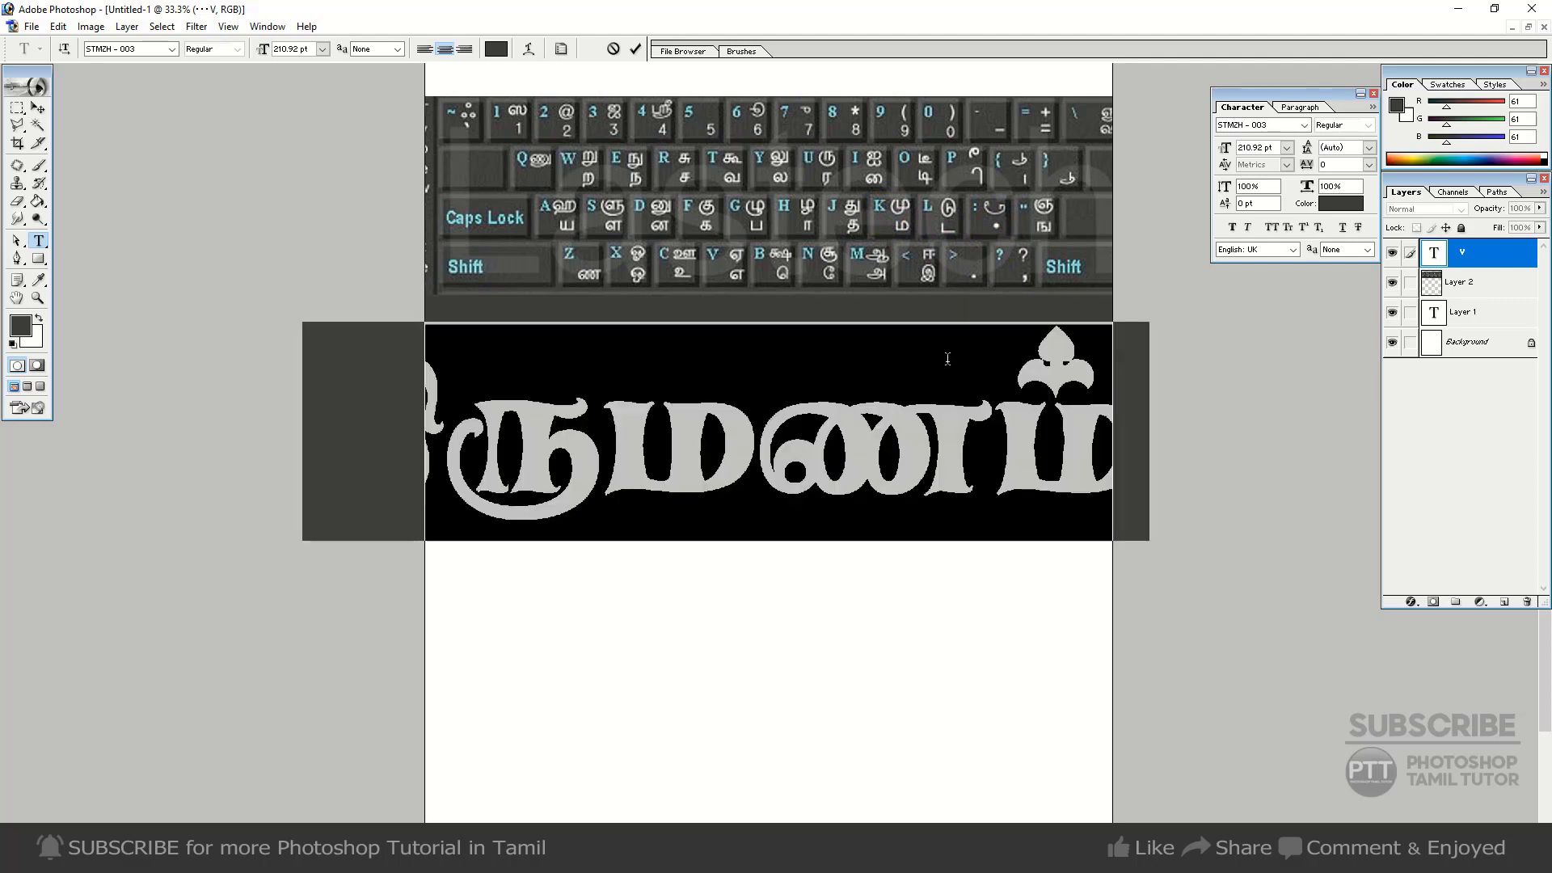
left_click(323, 49)
- Enter 150 for திருமணம், then move it up and right and scale it down
type("1")
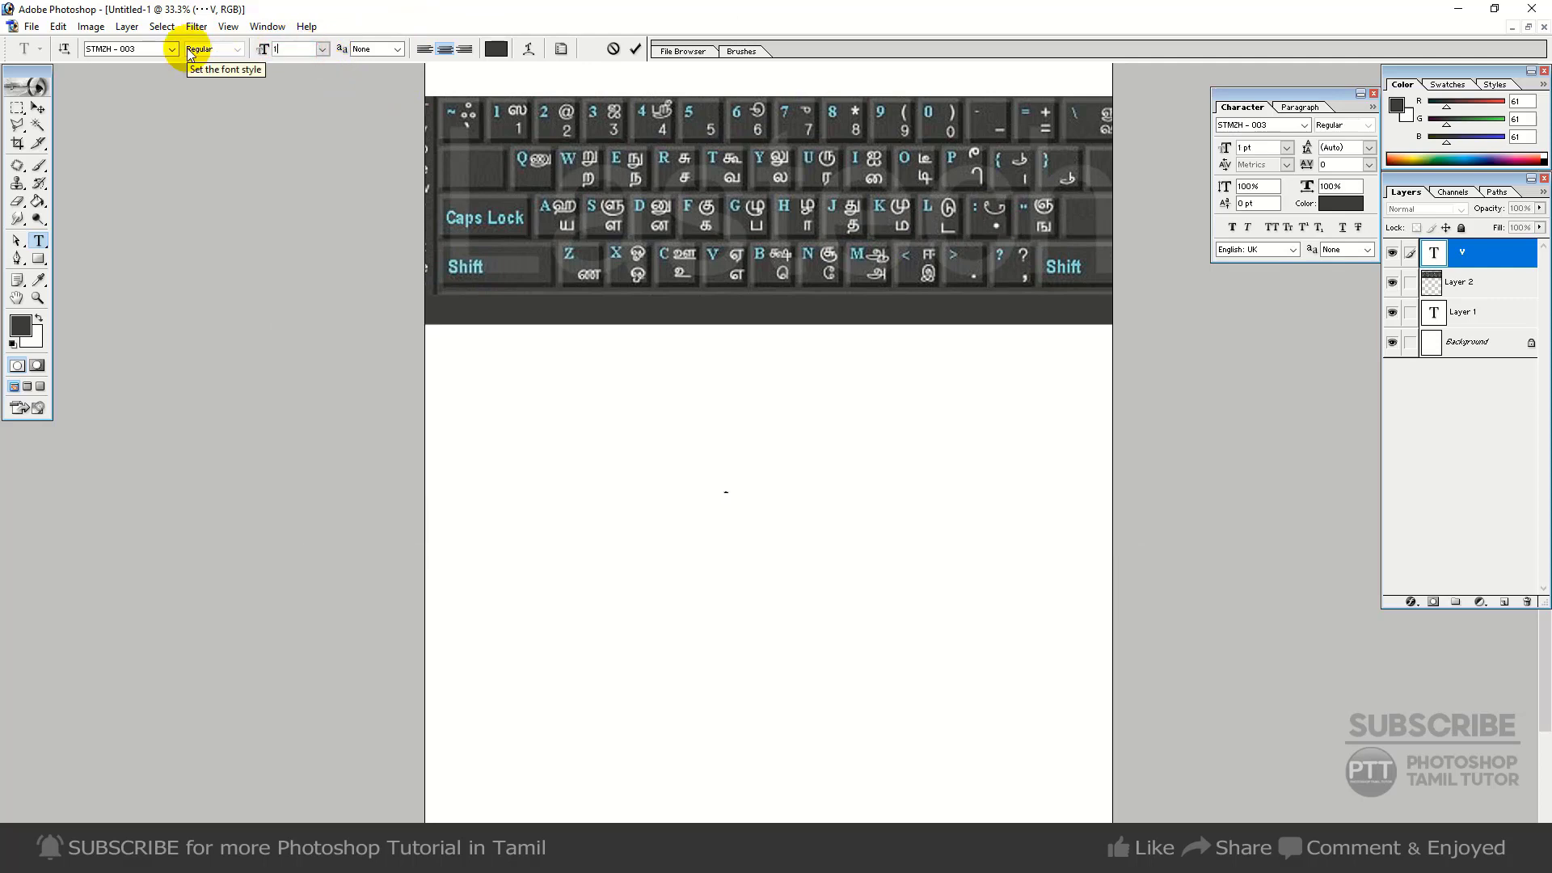
type("50")
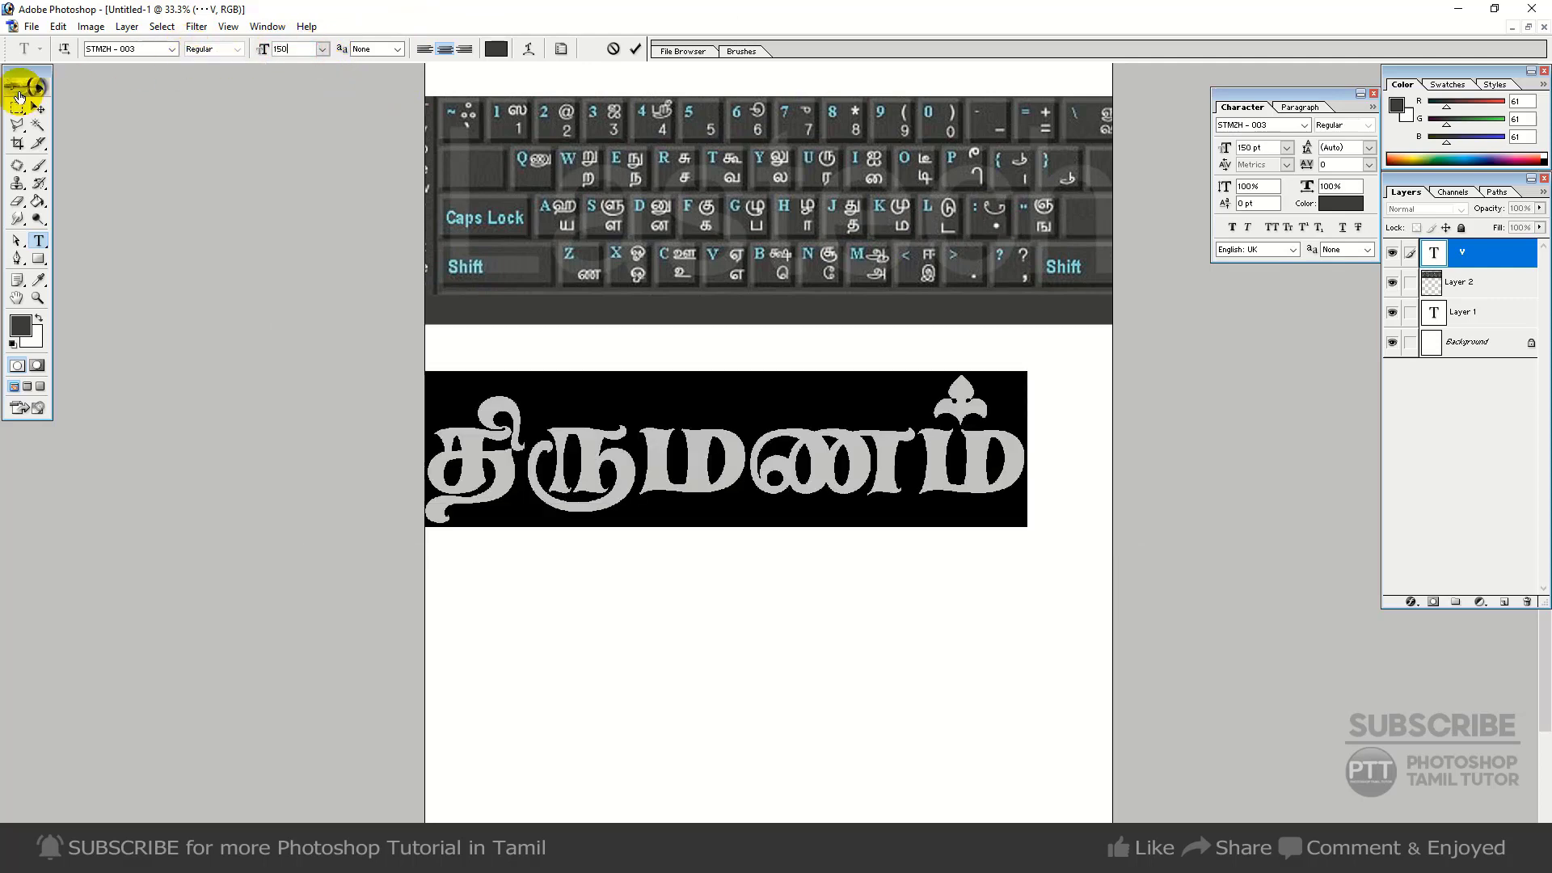
left_click(38, 108)
left_click_drag(806, 503, 863, 476)
key("ctrl+t")
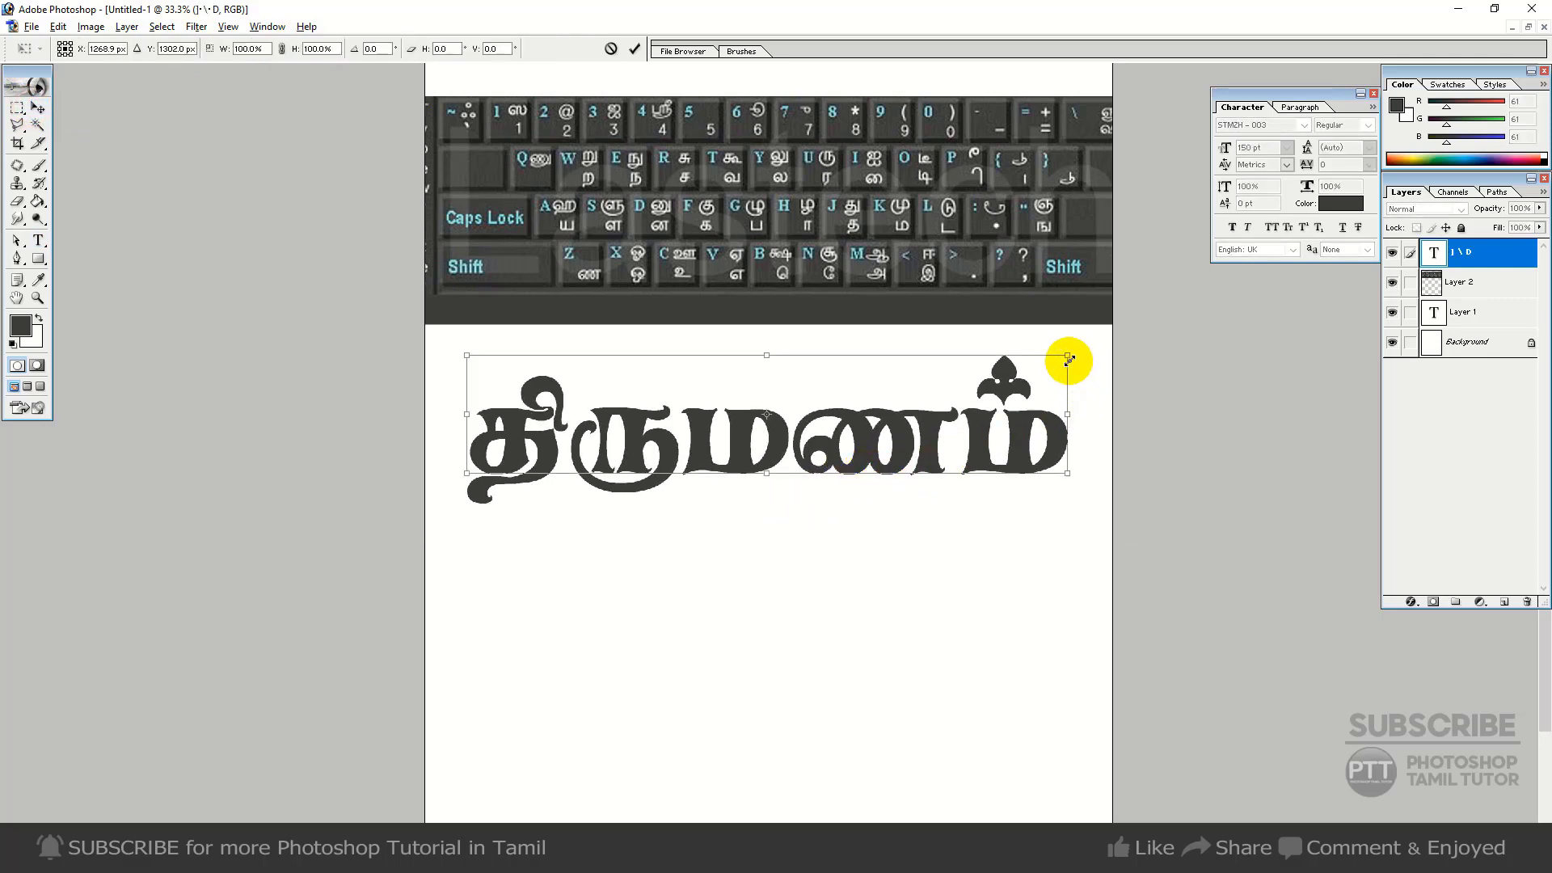
mouse_move(1064, 356)
left_mouse_down()
mouse_move(978, 373)
mouse_move(1017, 370)
left_mouse_up()
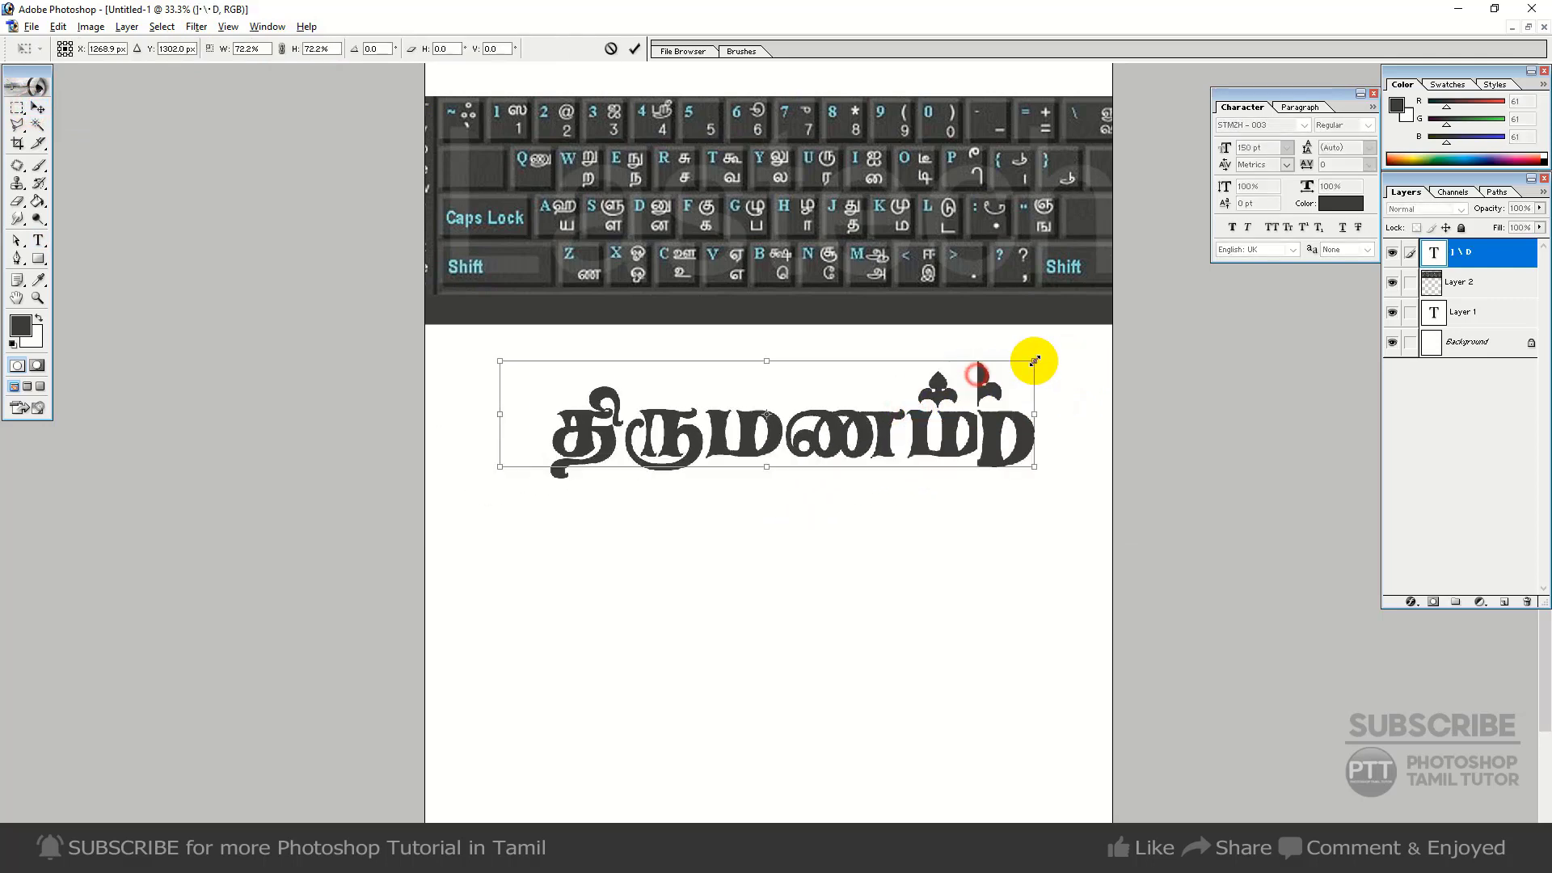
key("Return")
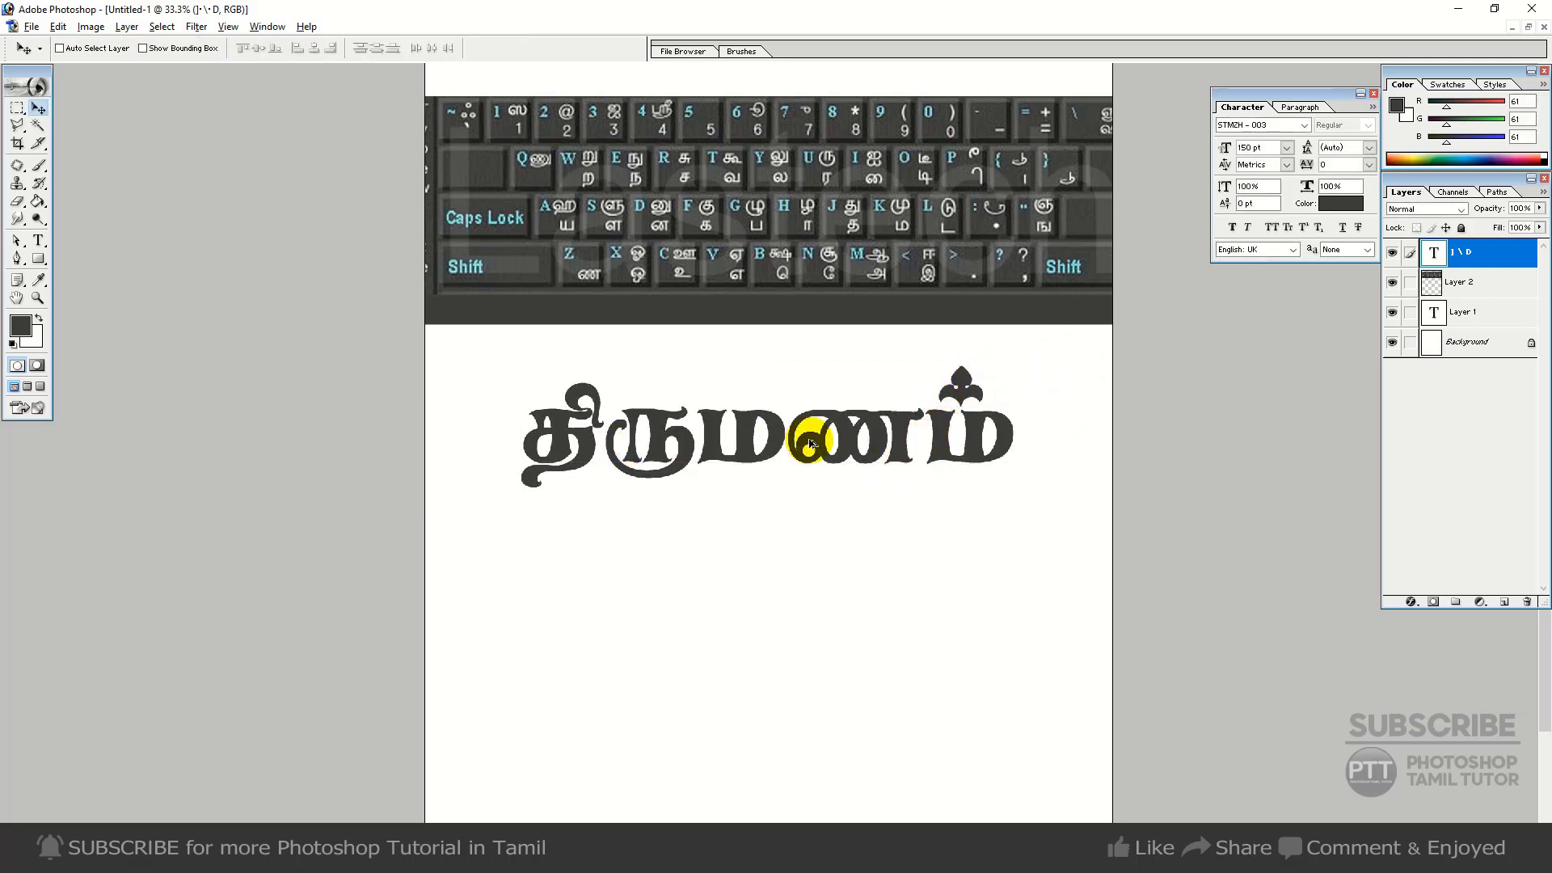
- Place a copy of திருமணம் below the original and set it in STMZH - 004
left_click_drag(798, 440, 805, 578)
key("ctrl+z")
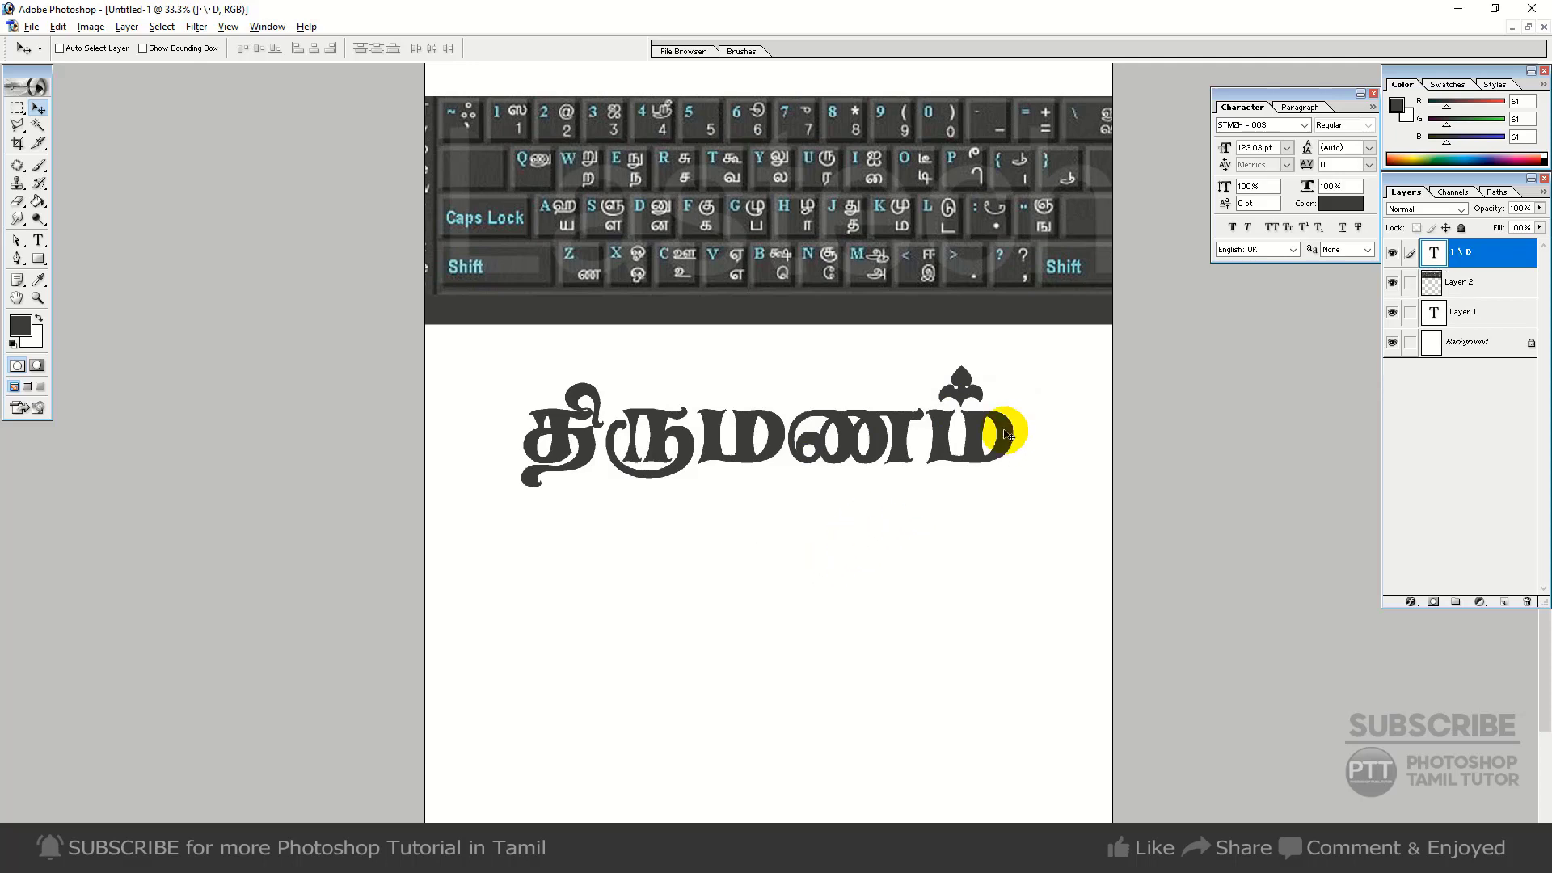
left_click_drag(944, 442, 949, 568)
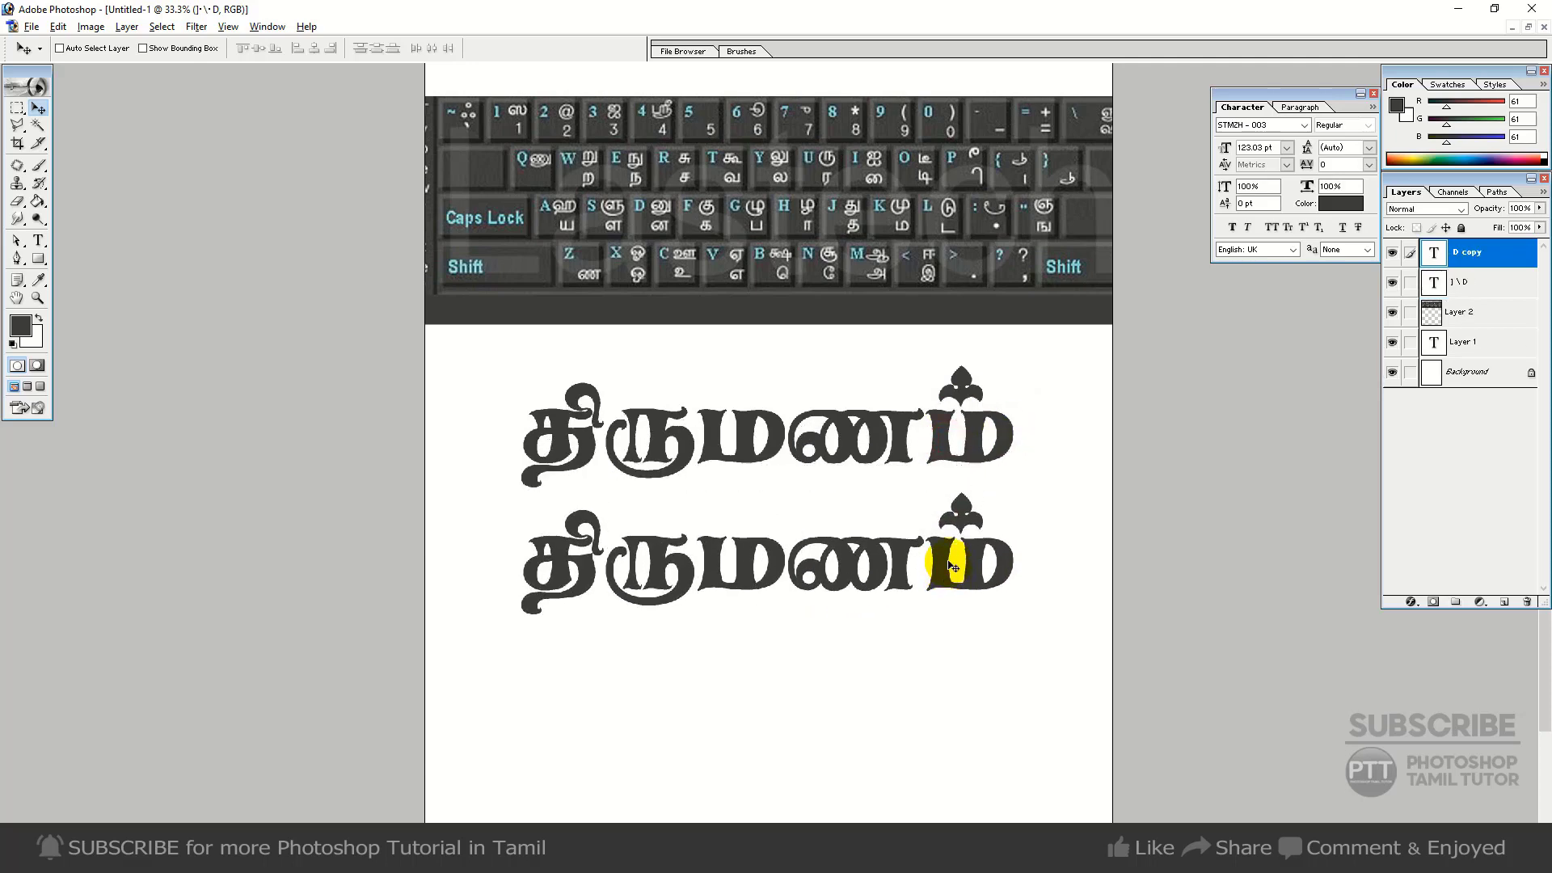
left_click(39, 240)
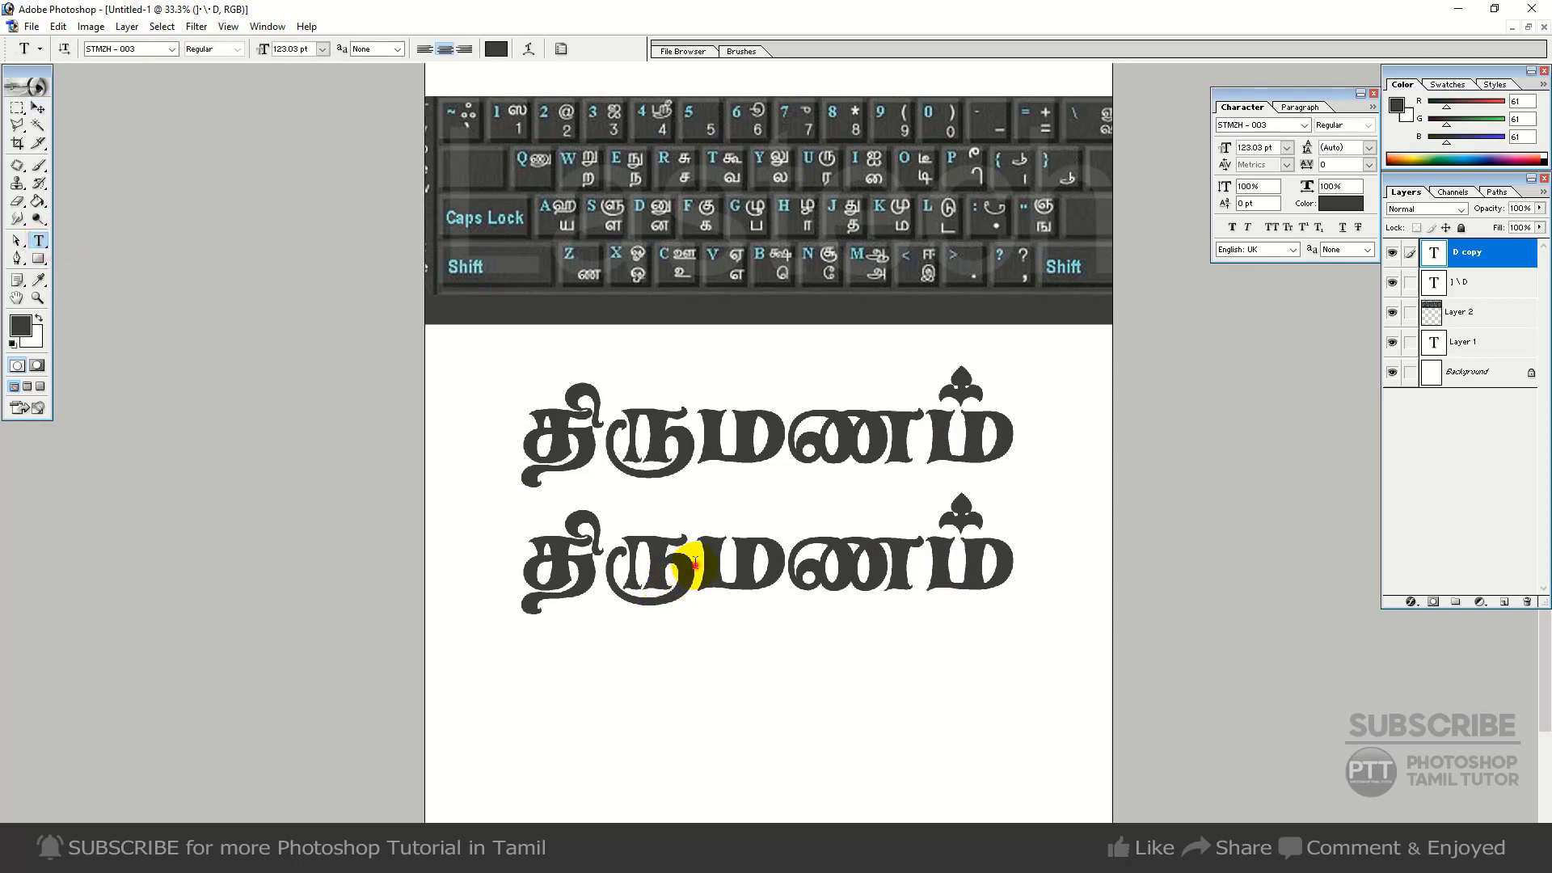
left_click(709, 564)
double_click(709, 564)
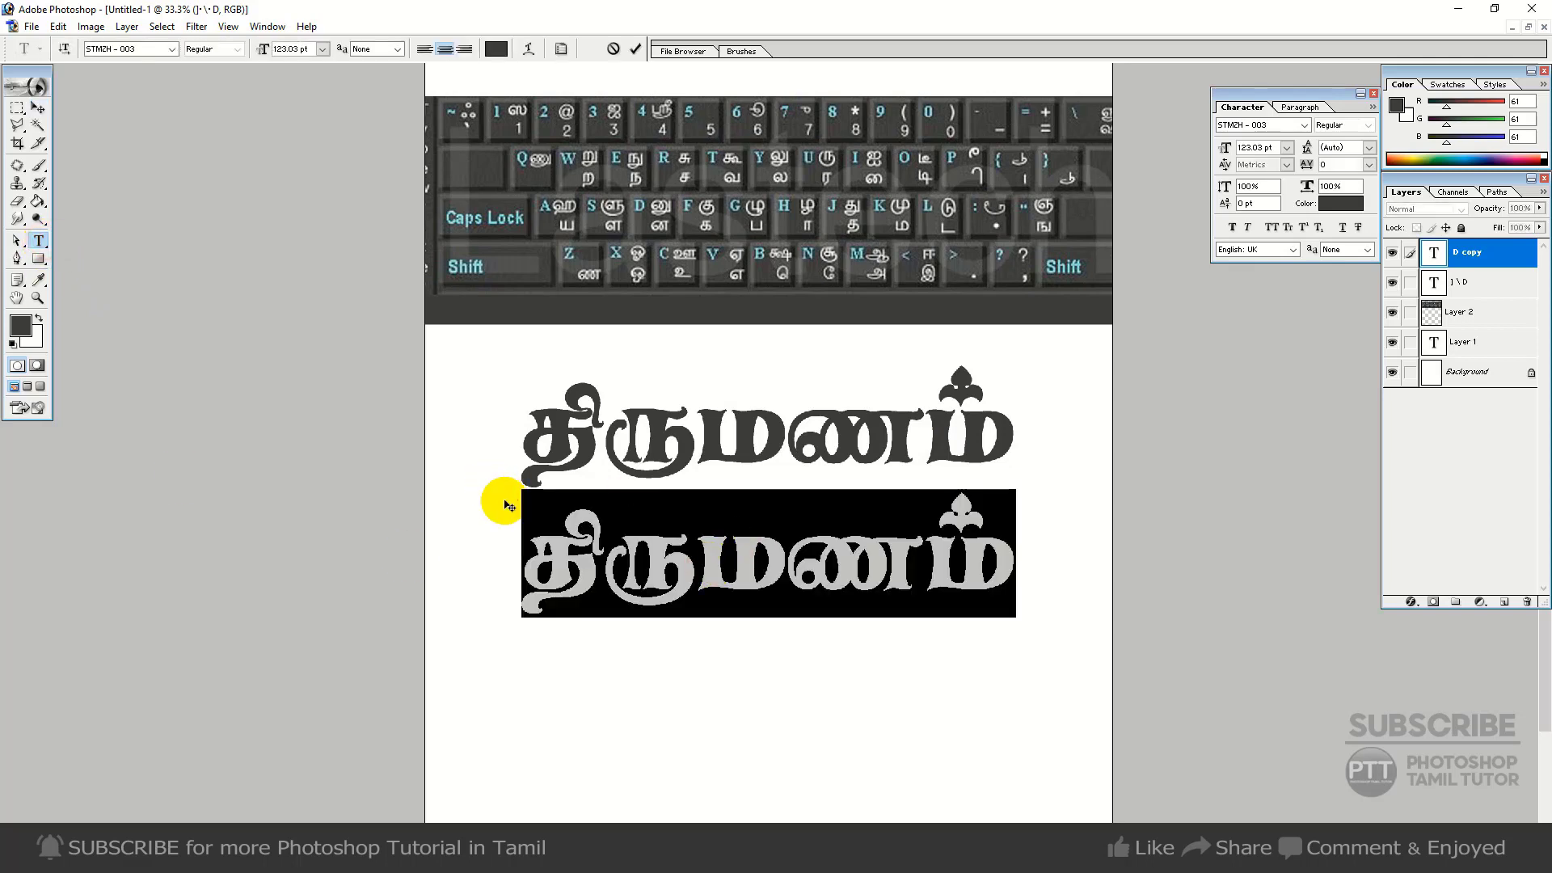
left_click(142, 47)
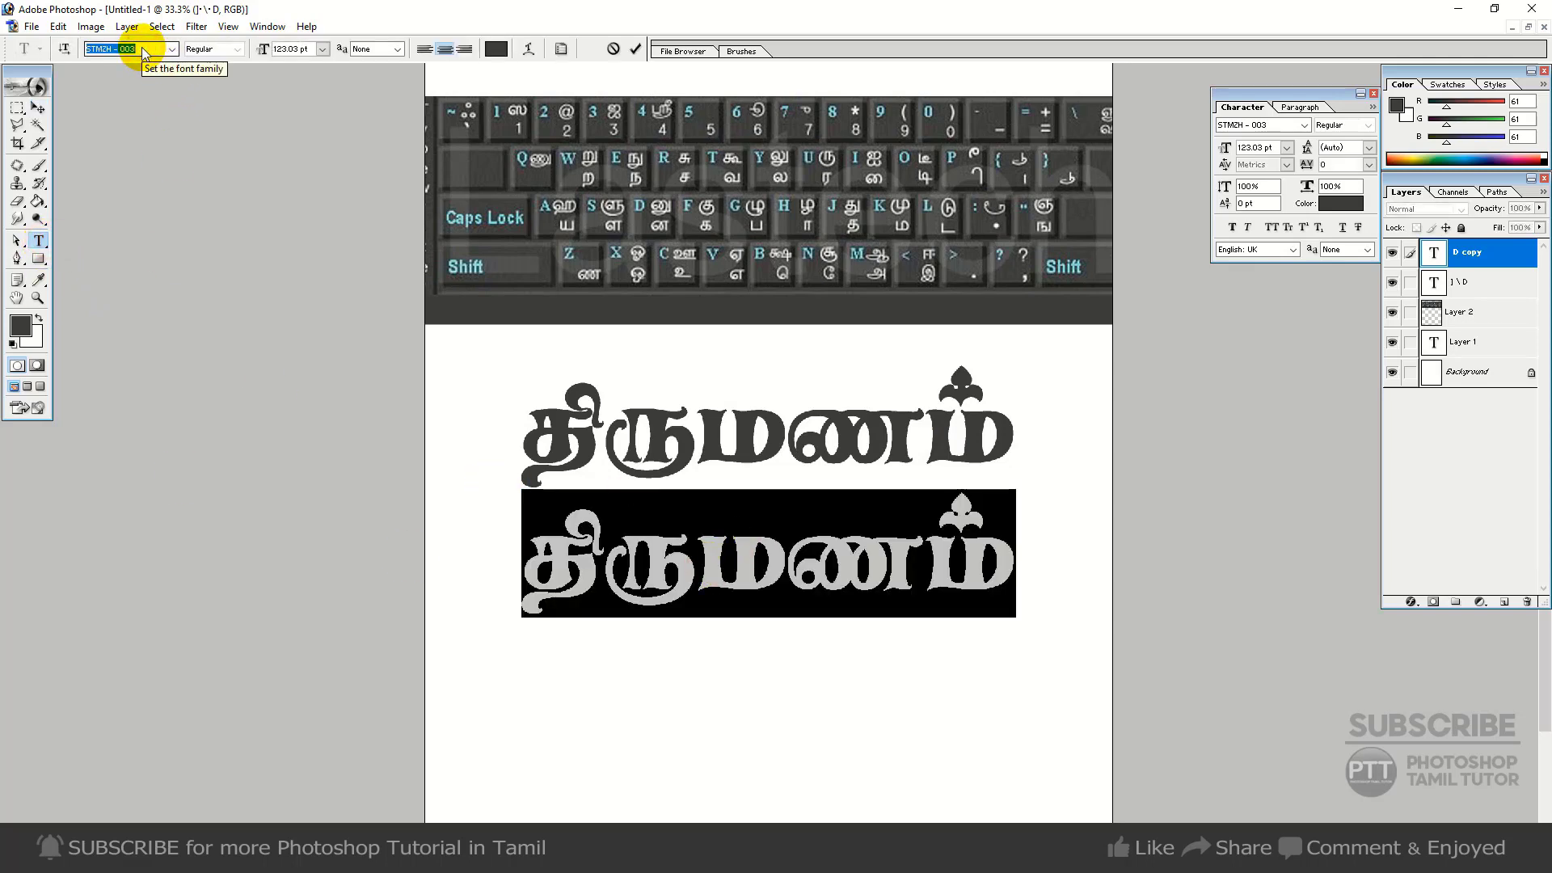
key("Down")
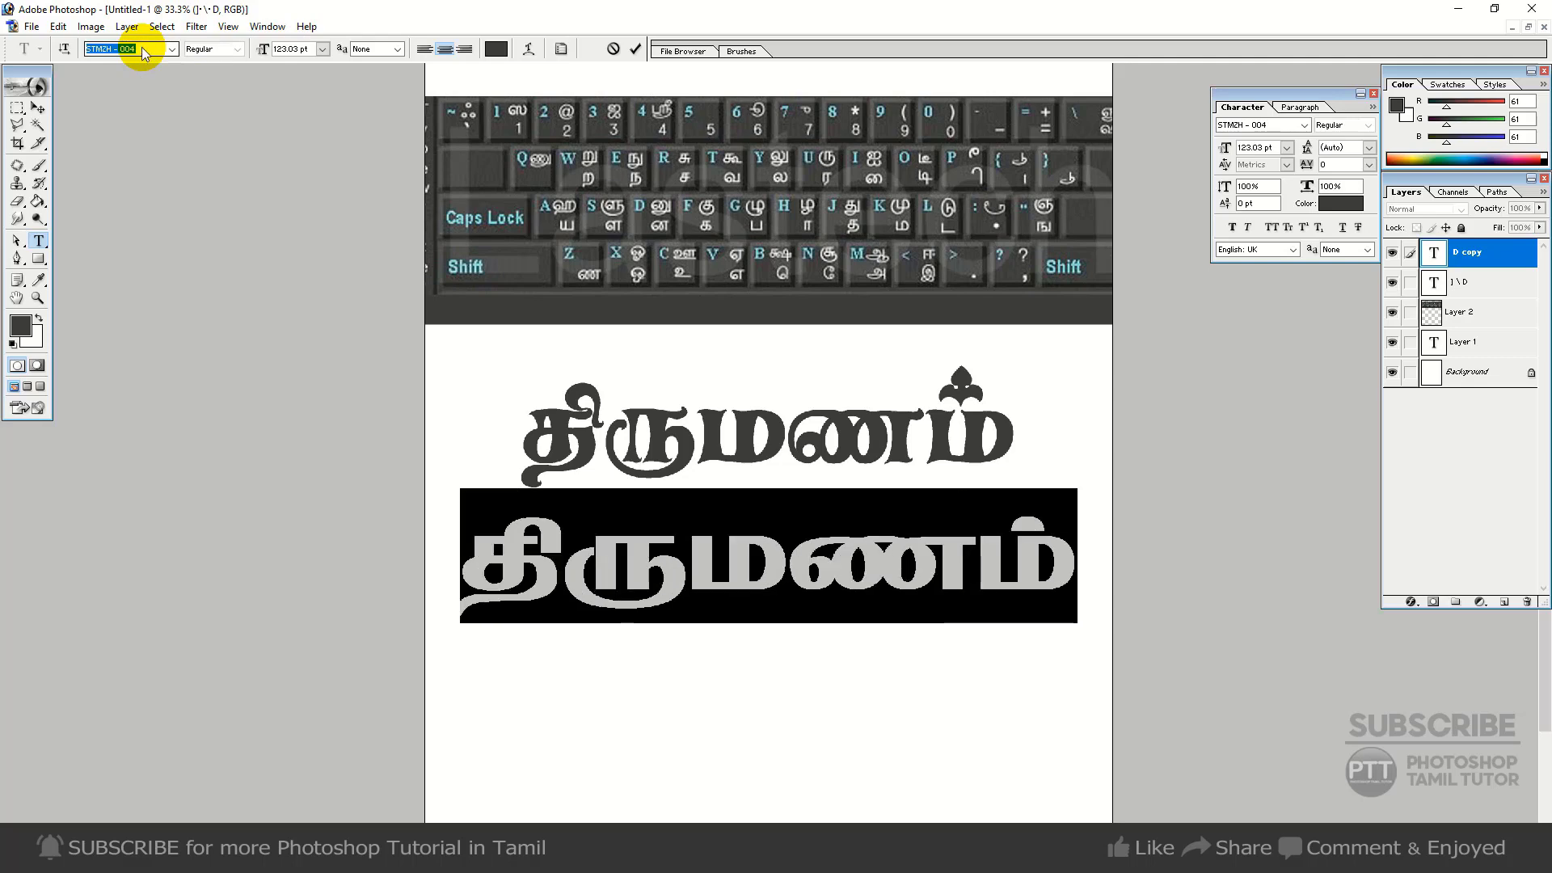
- Shrink the lower copy proportionally and select its text for replacement
left_click(35, 111)
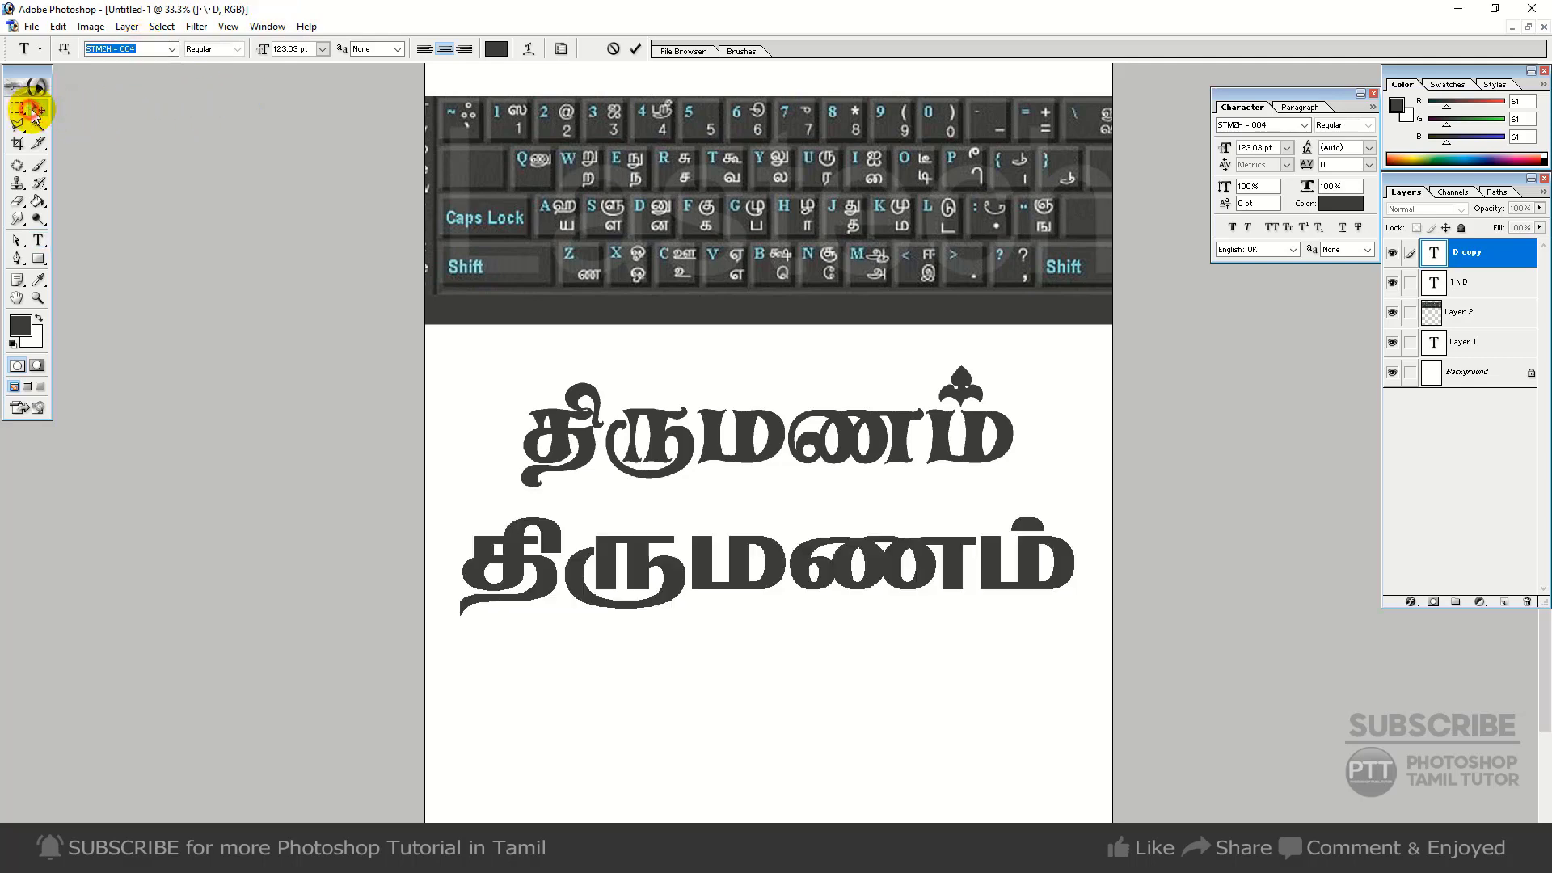
key("ctrl+t")
left_click_drag(1077, 514, 995, 530)
key("Return")
left_click(38, 241)
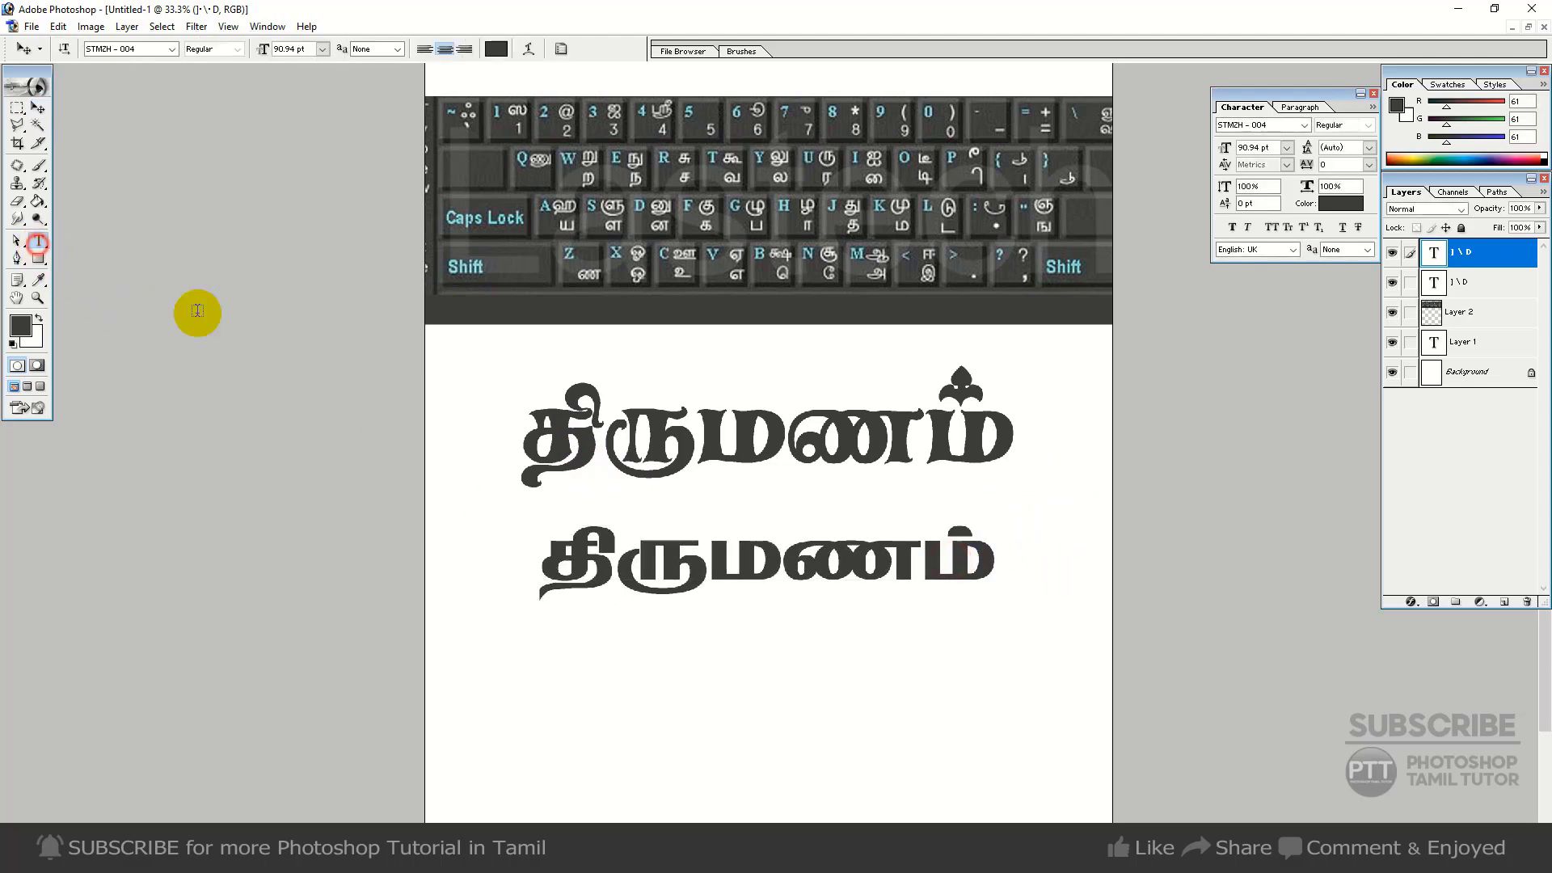
left_click(718, 550)
double_click(767, 560)
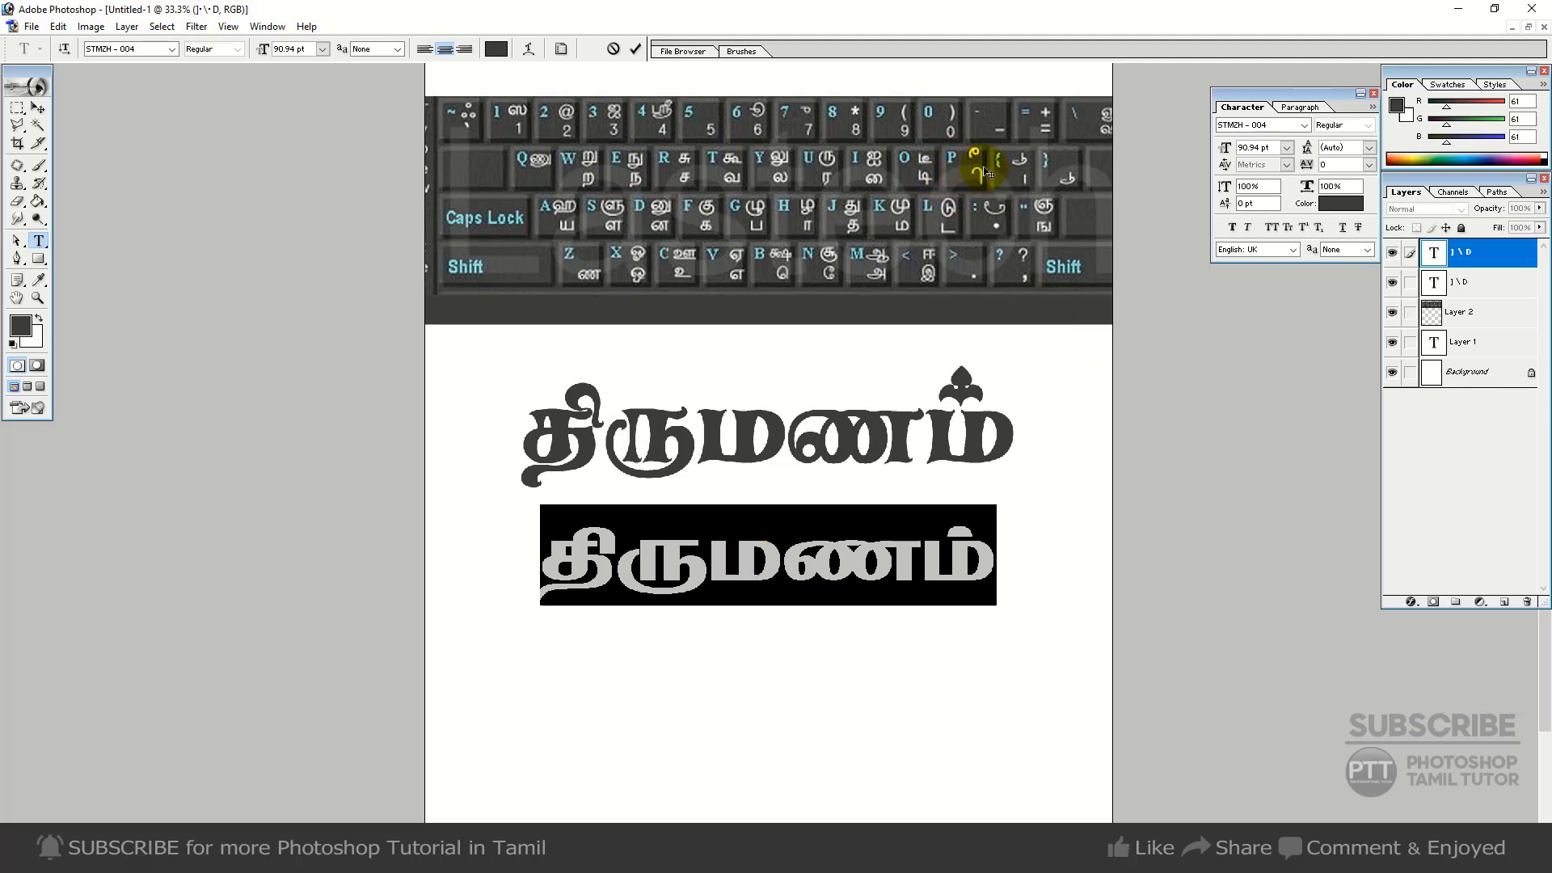
- Retype the lower line as நிக்காஹ், correcting the mistyped letters
type("ந")
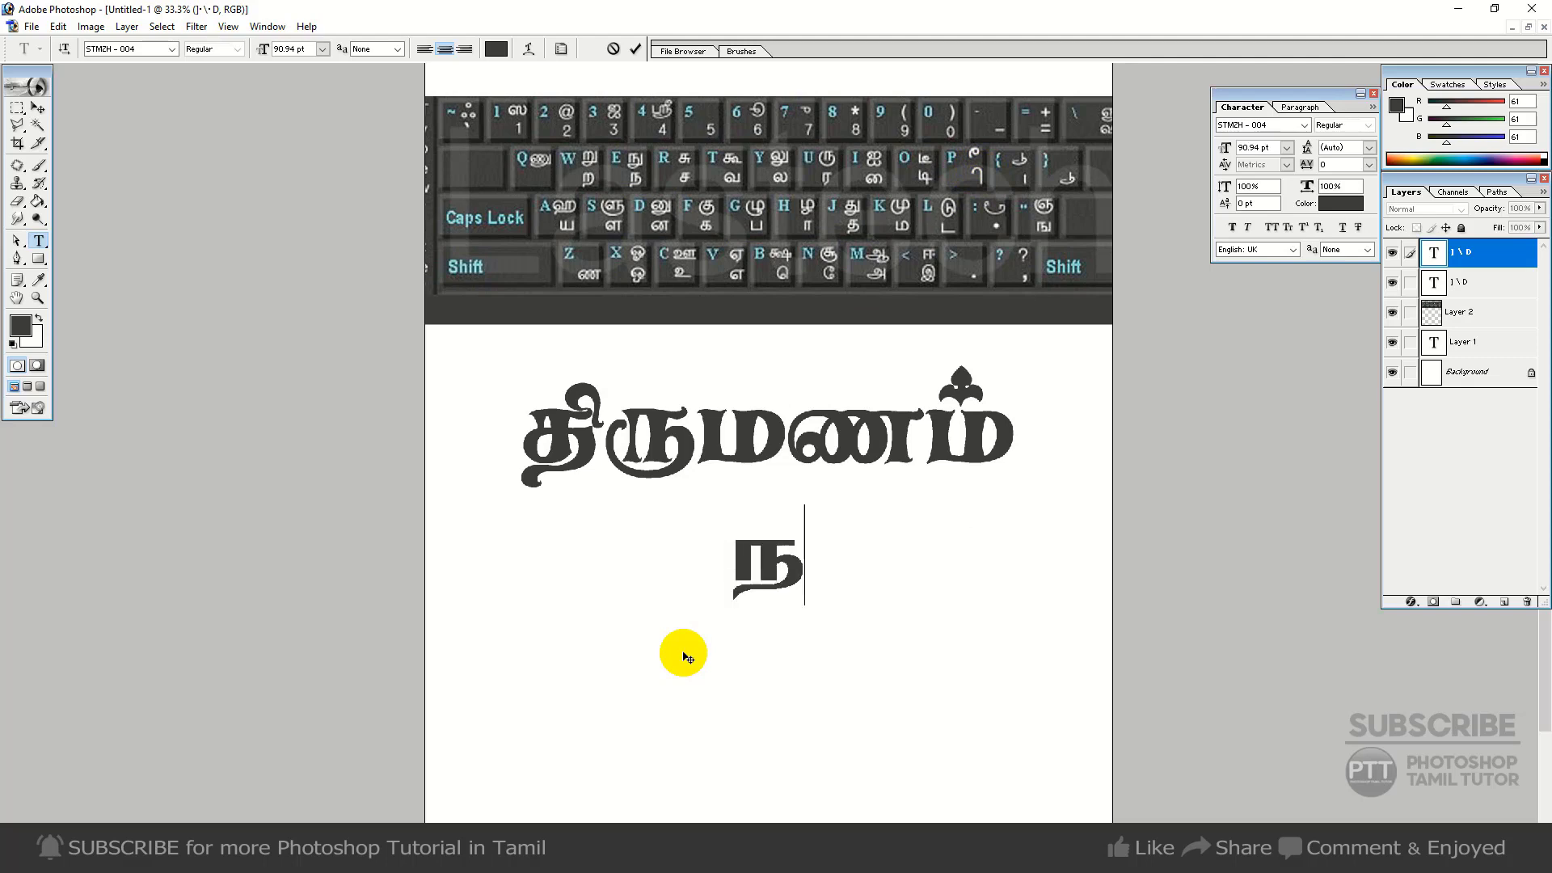
type("ி")
type("க")
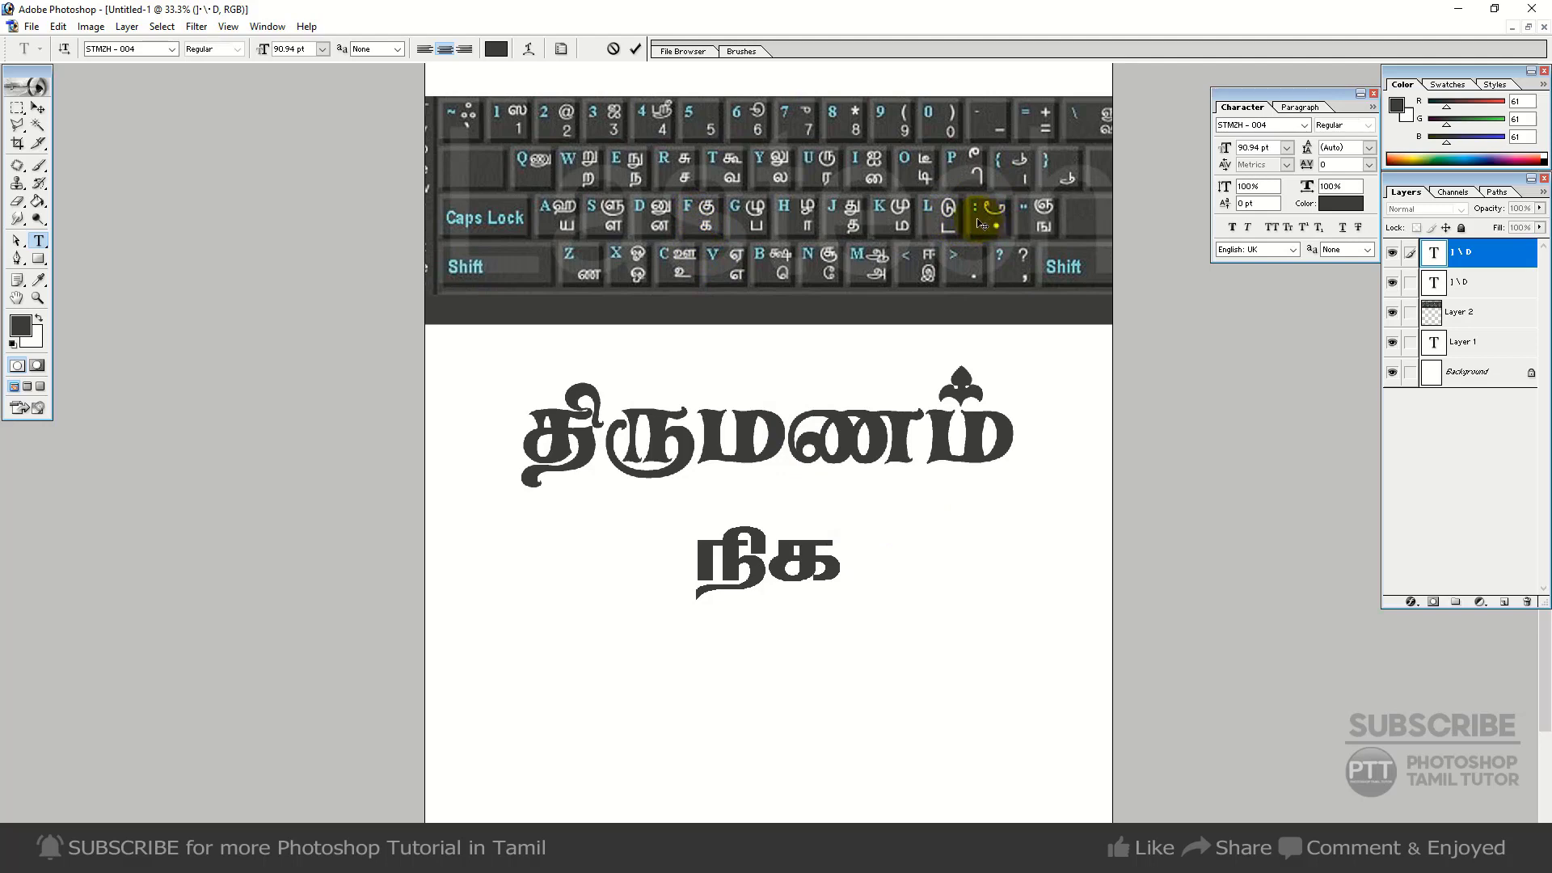
type("ங")
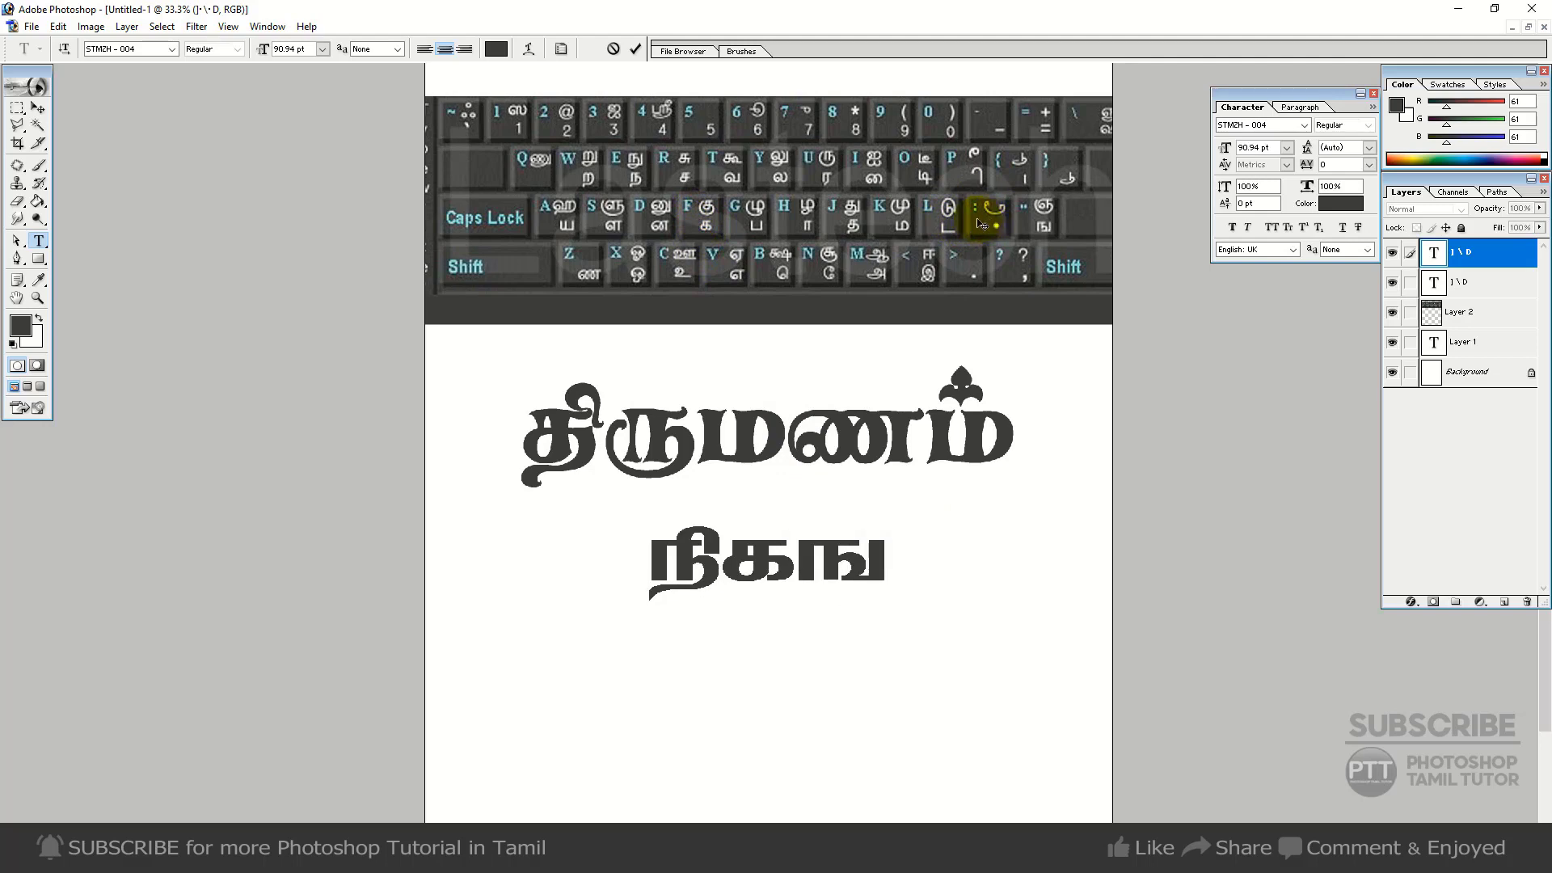
key("BackSpace")
key("BackSpace")
type("க்")
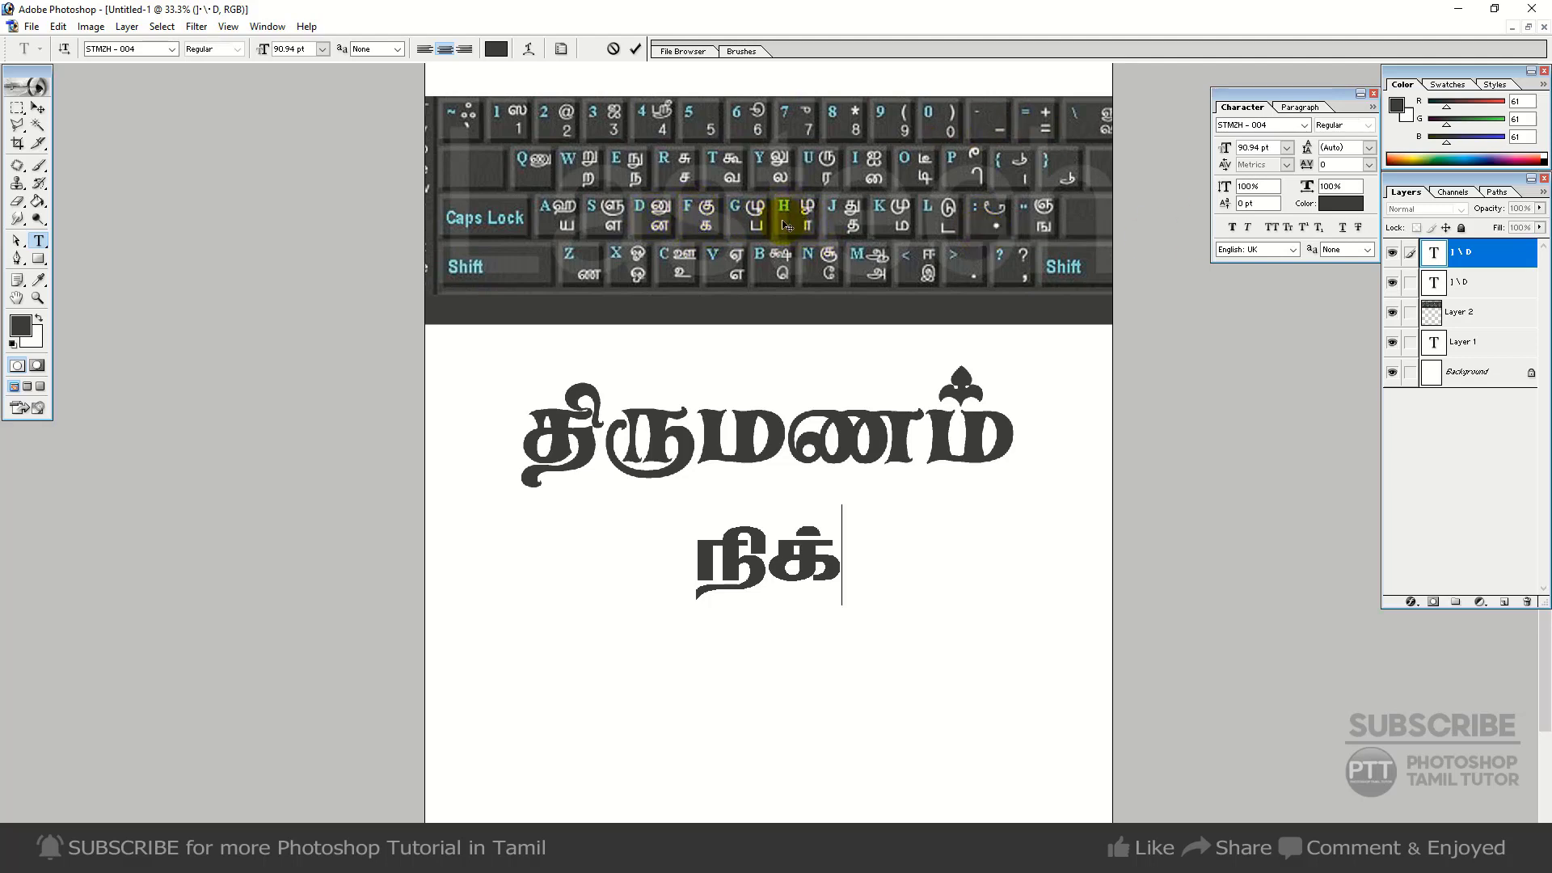
type("uf")
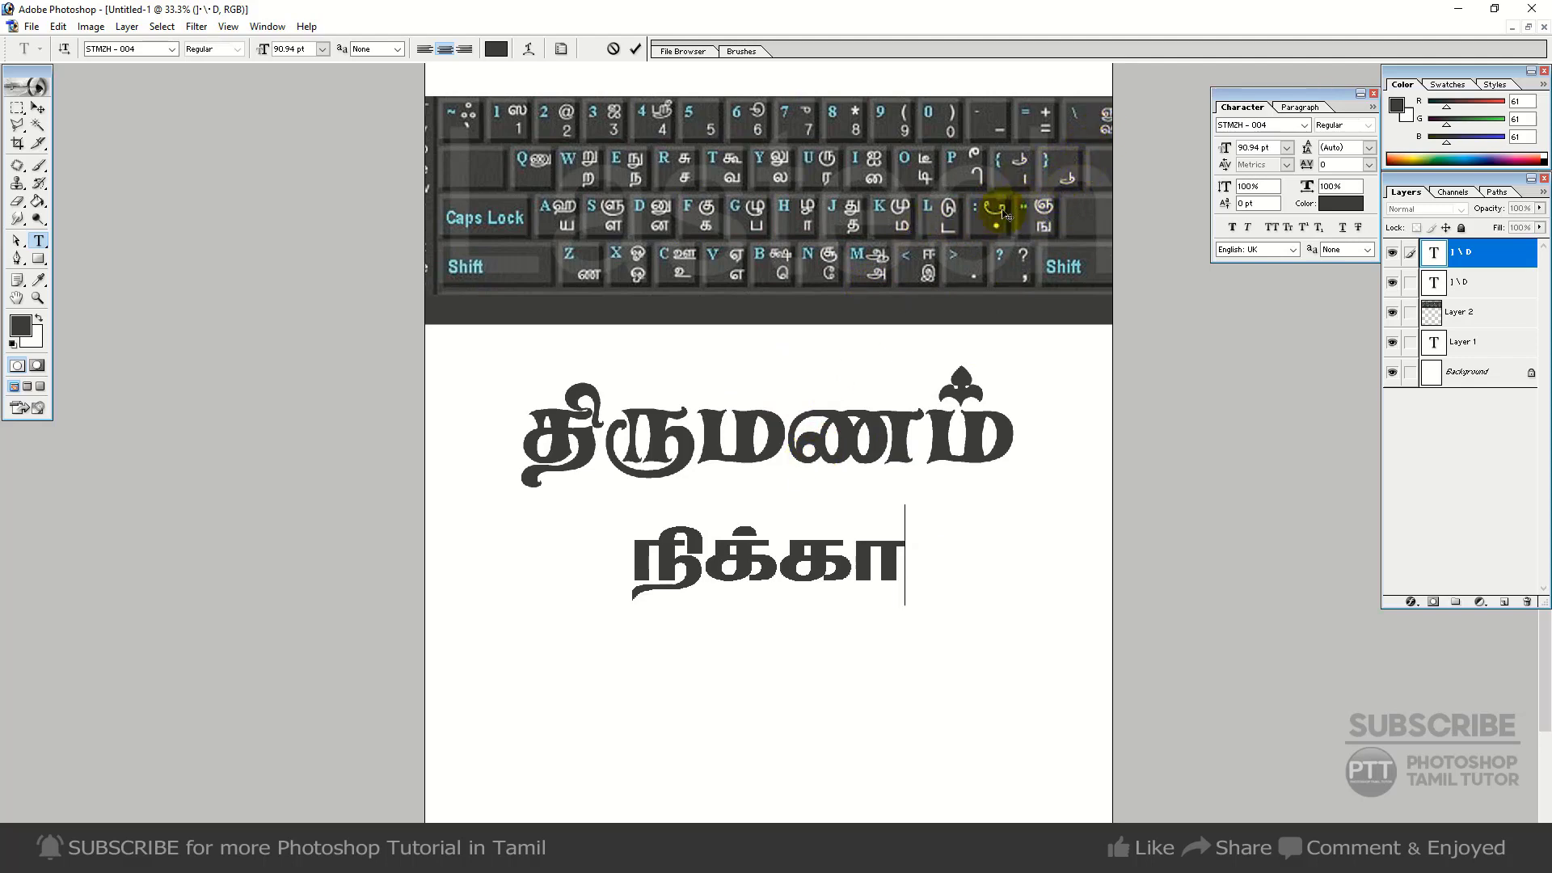
key("ctrl+Return")
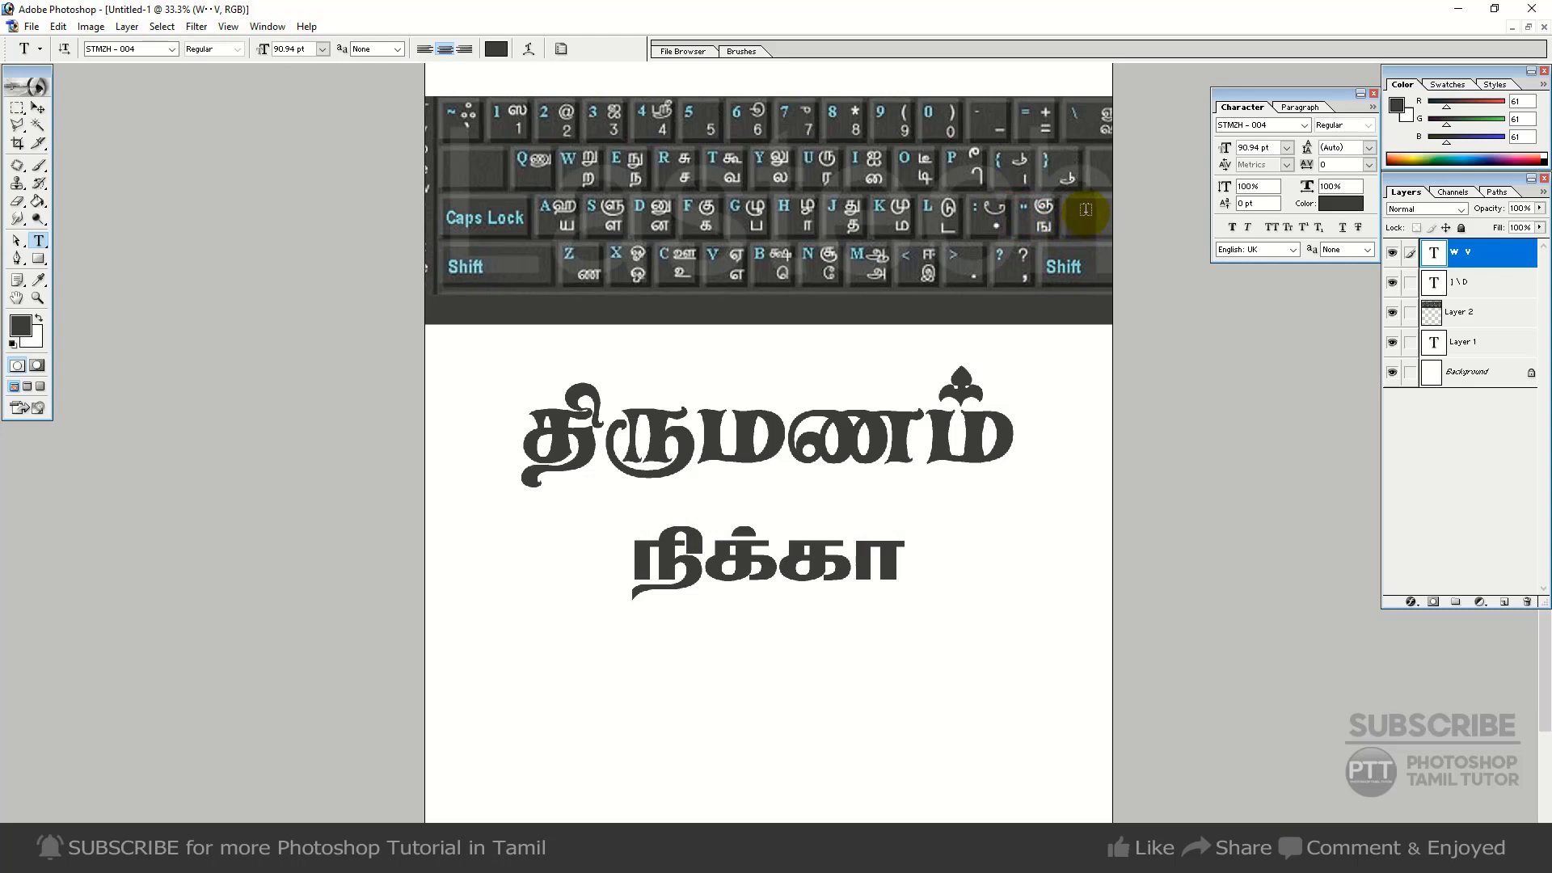
left_click(912, 543)
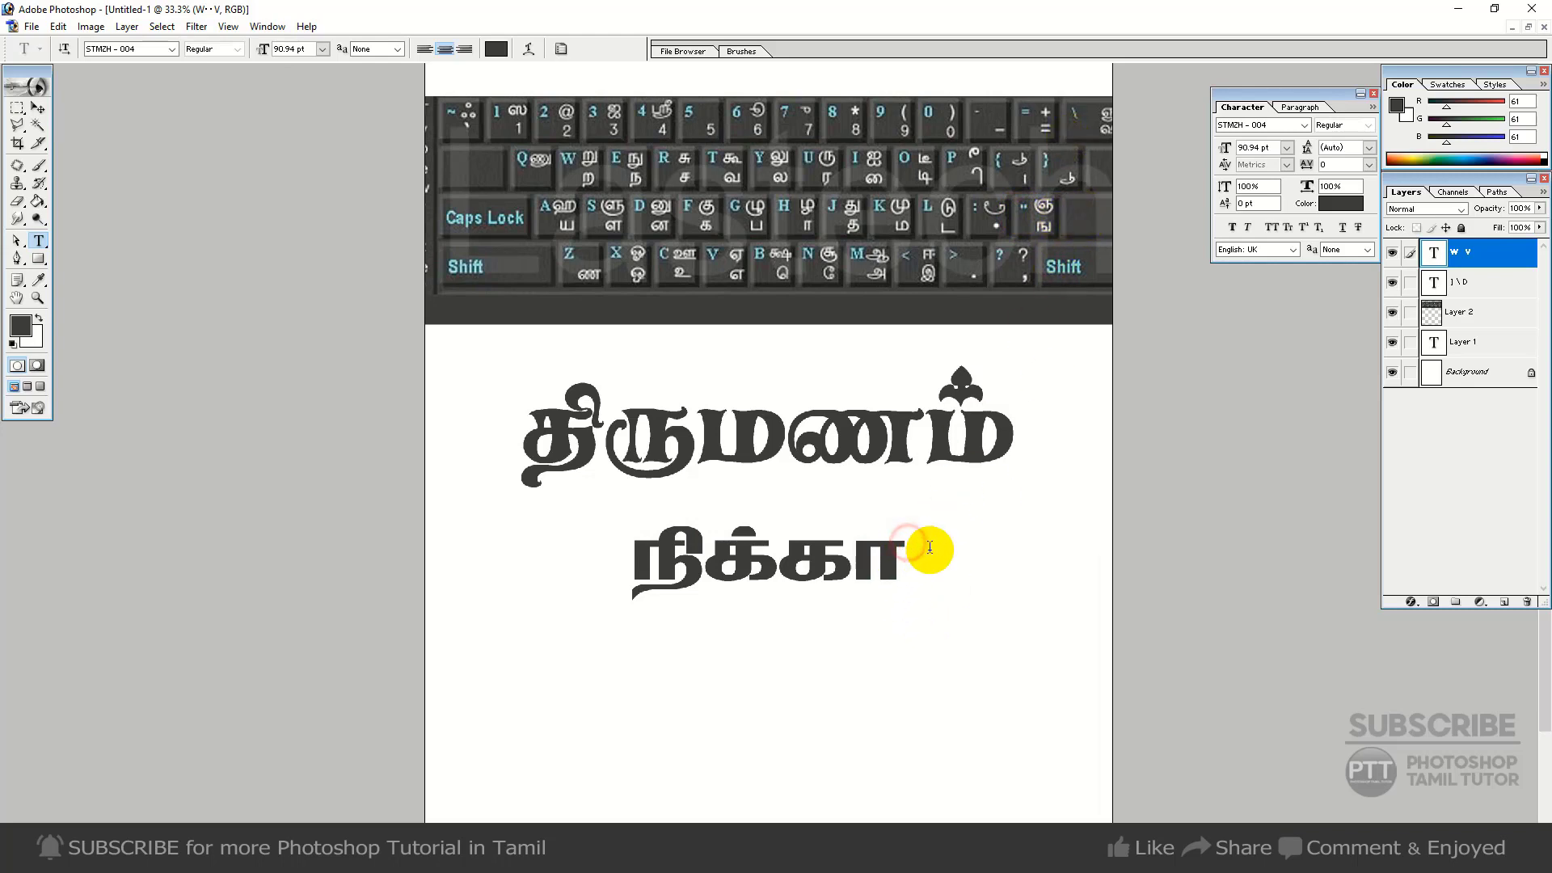
type("W")
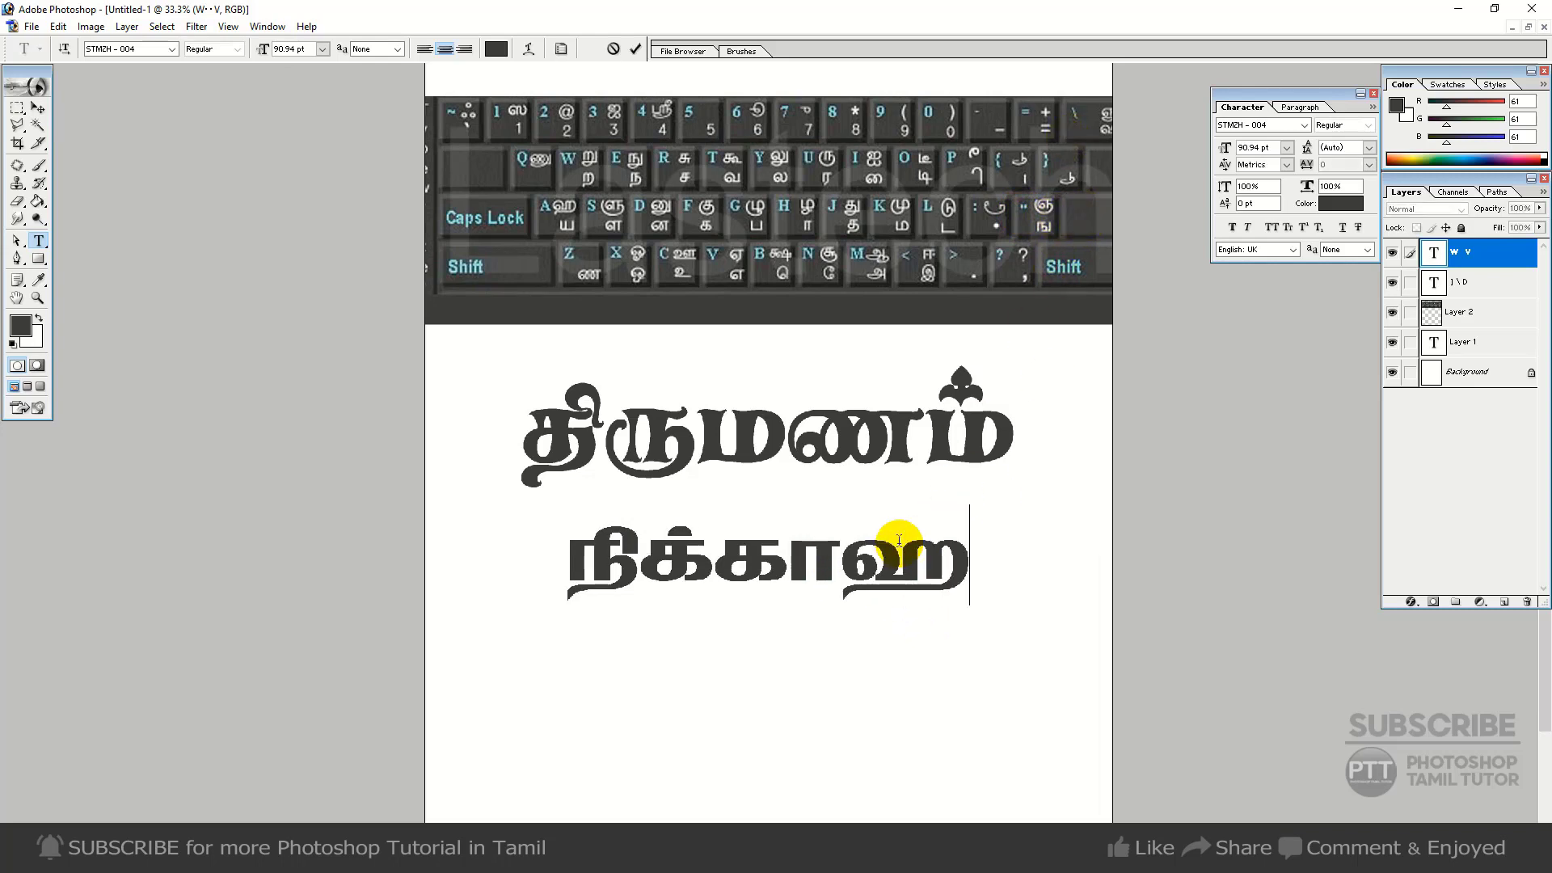
type(";")
- Nudge the நிக்காஹ் line up and left, and duplicate it below
left_click(38, 108)
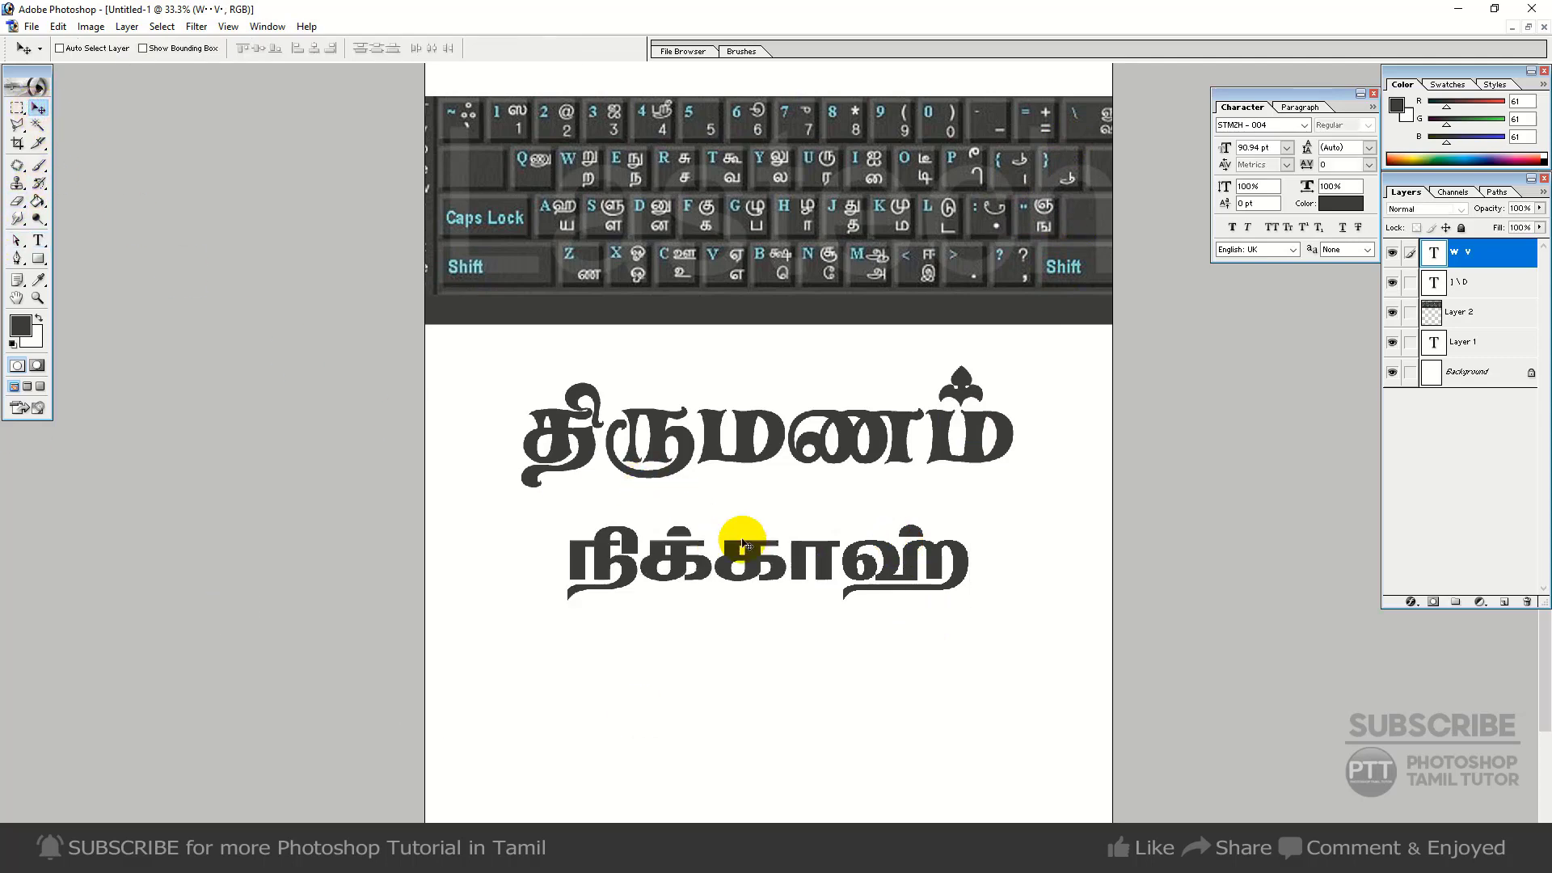
left_click_drag(905, 558, 893, 541)
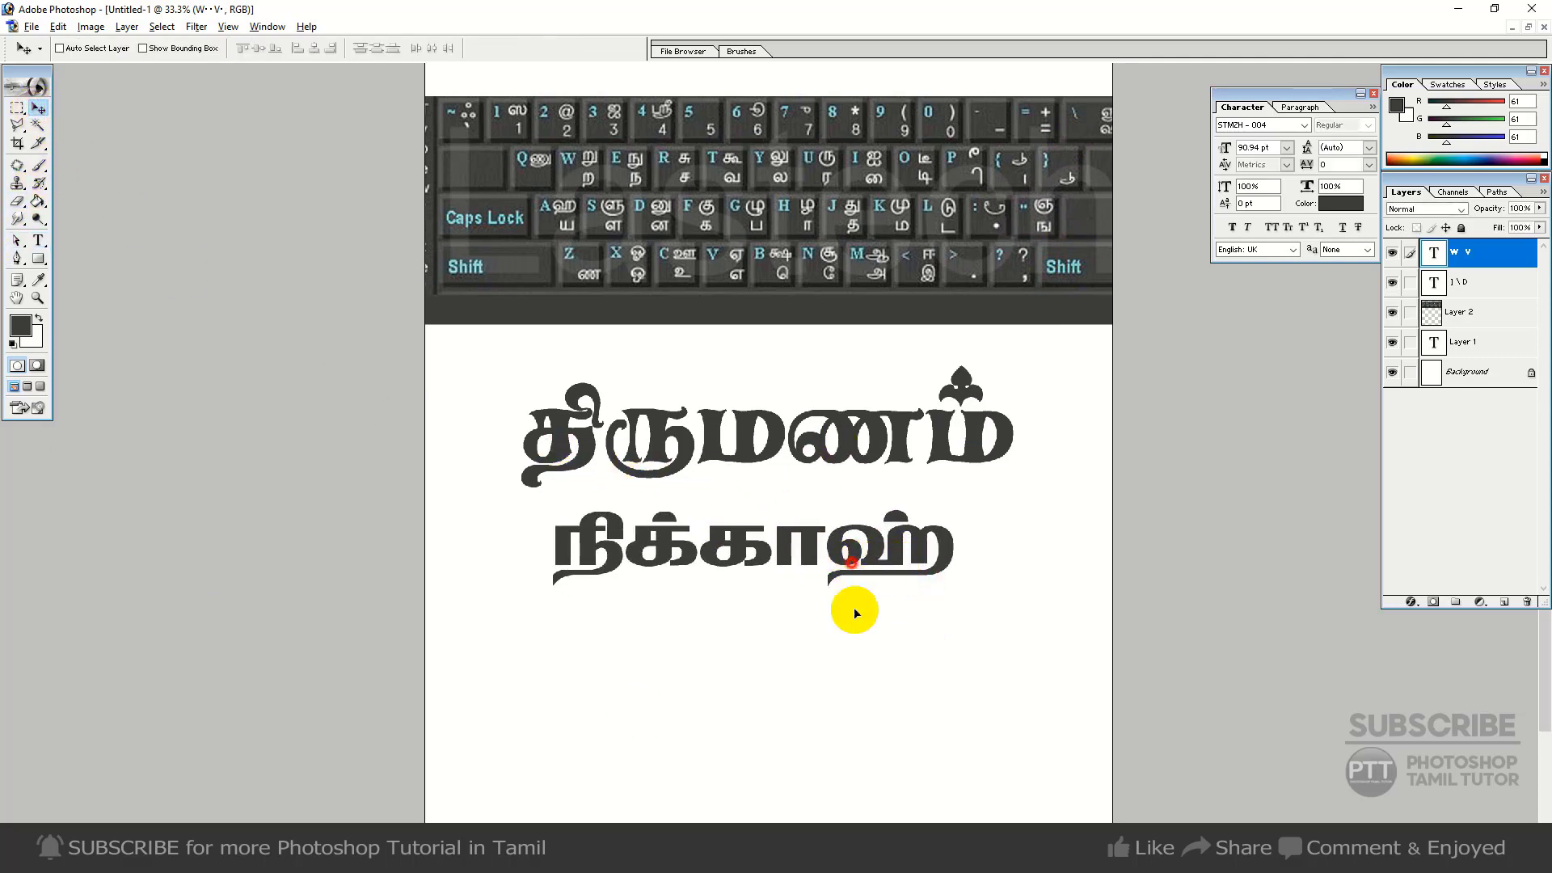
left_click_drag(854, 608, 852, 743)
left_click(38, 240)
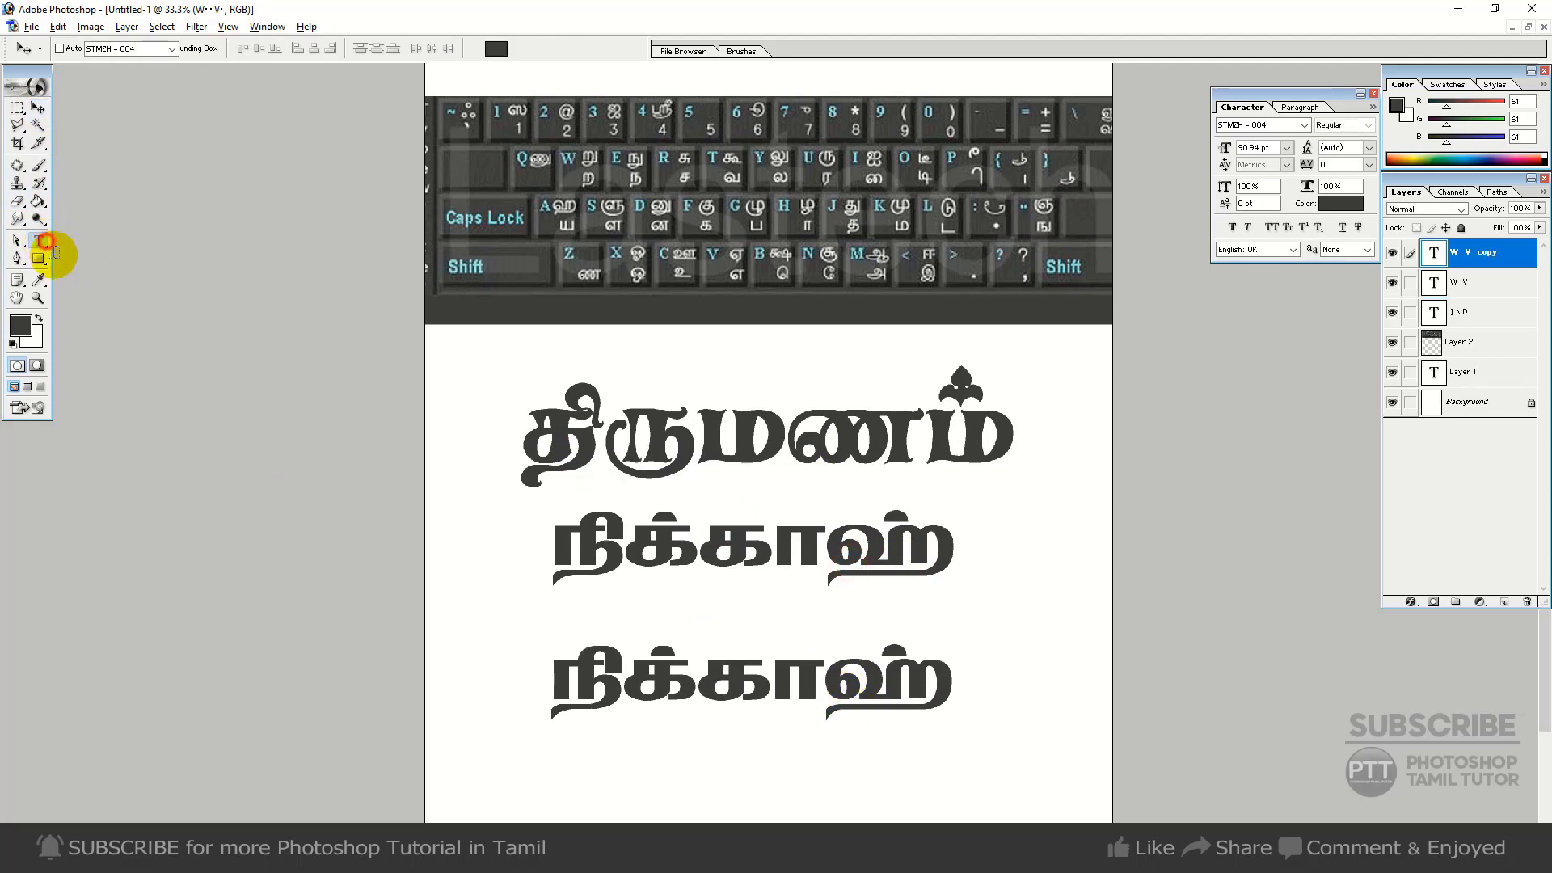
- Replace the copied line's text with கோயமுத்தூா, fixing mistyped letters along the way
left_click(718, 684)
double_click(748, 678)
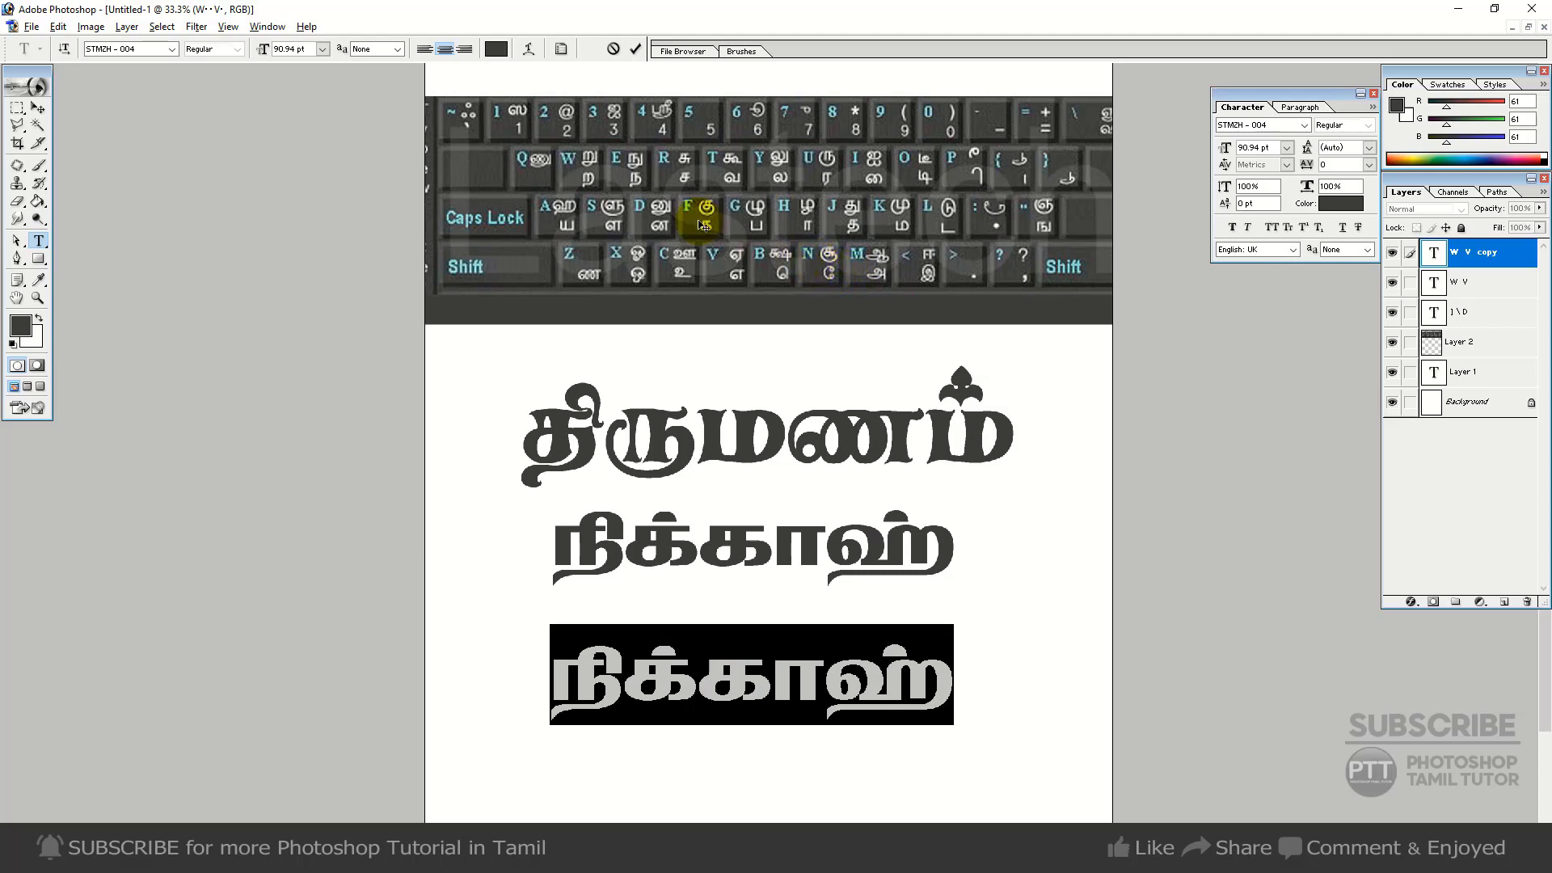
type("ே")
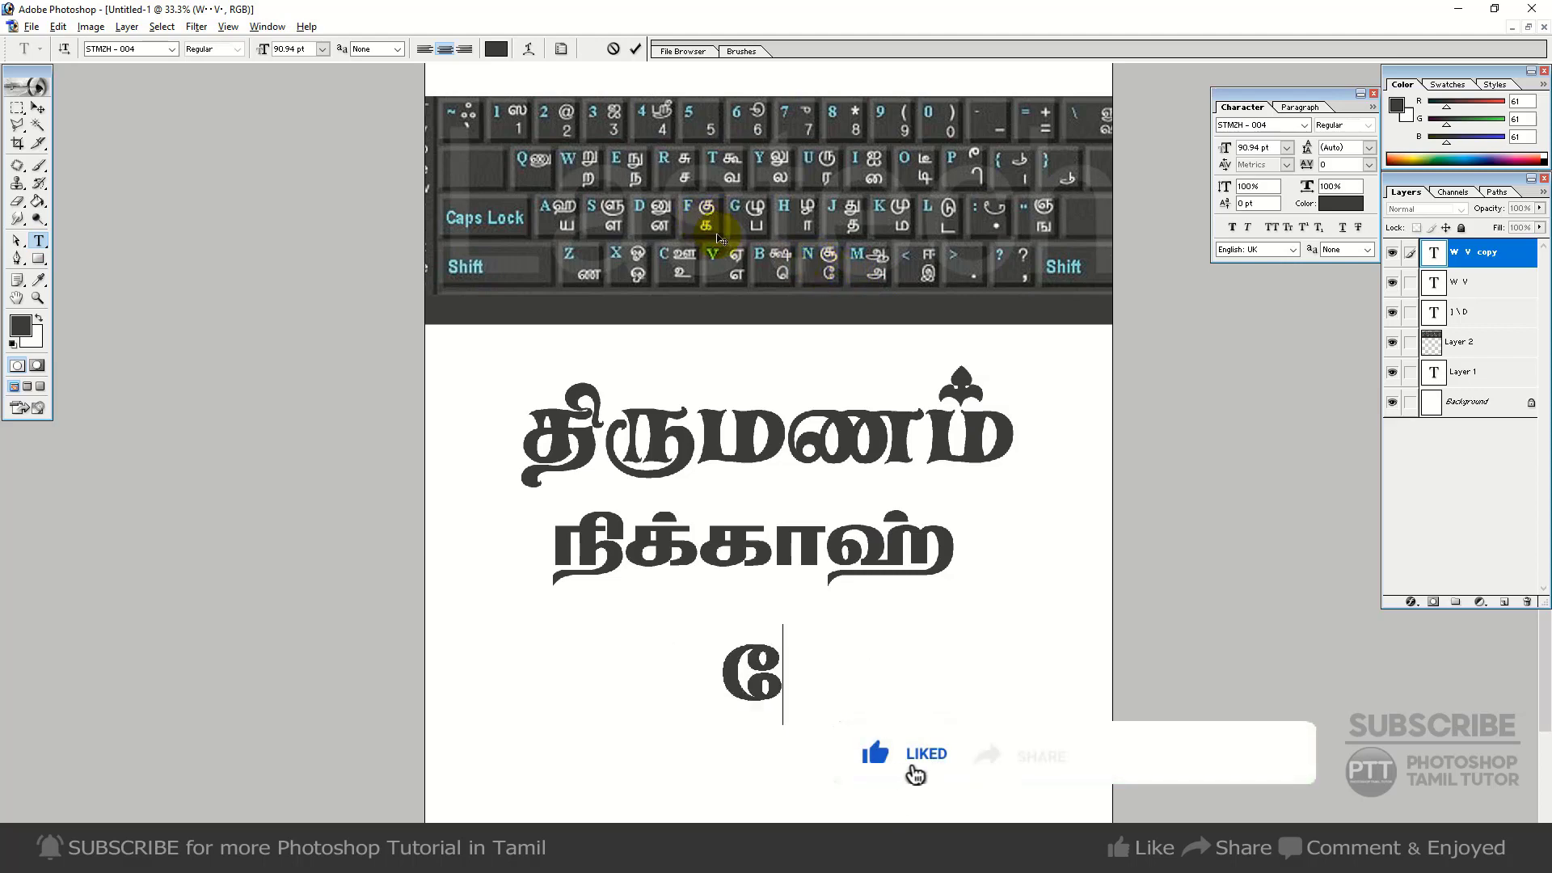
type("க")
type("ாணைமு")
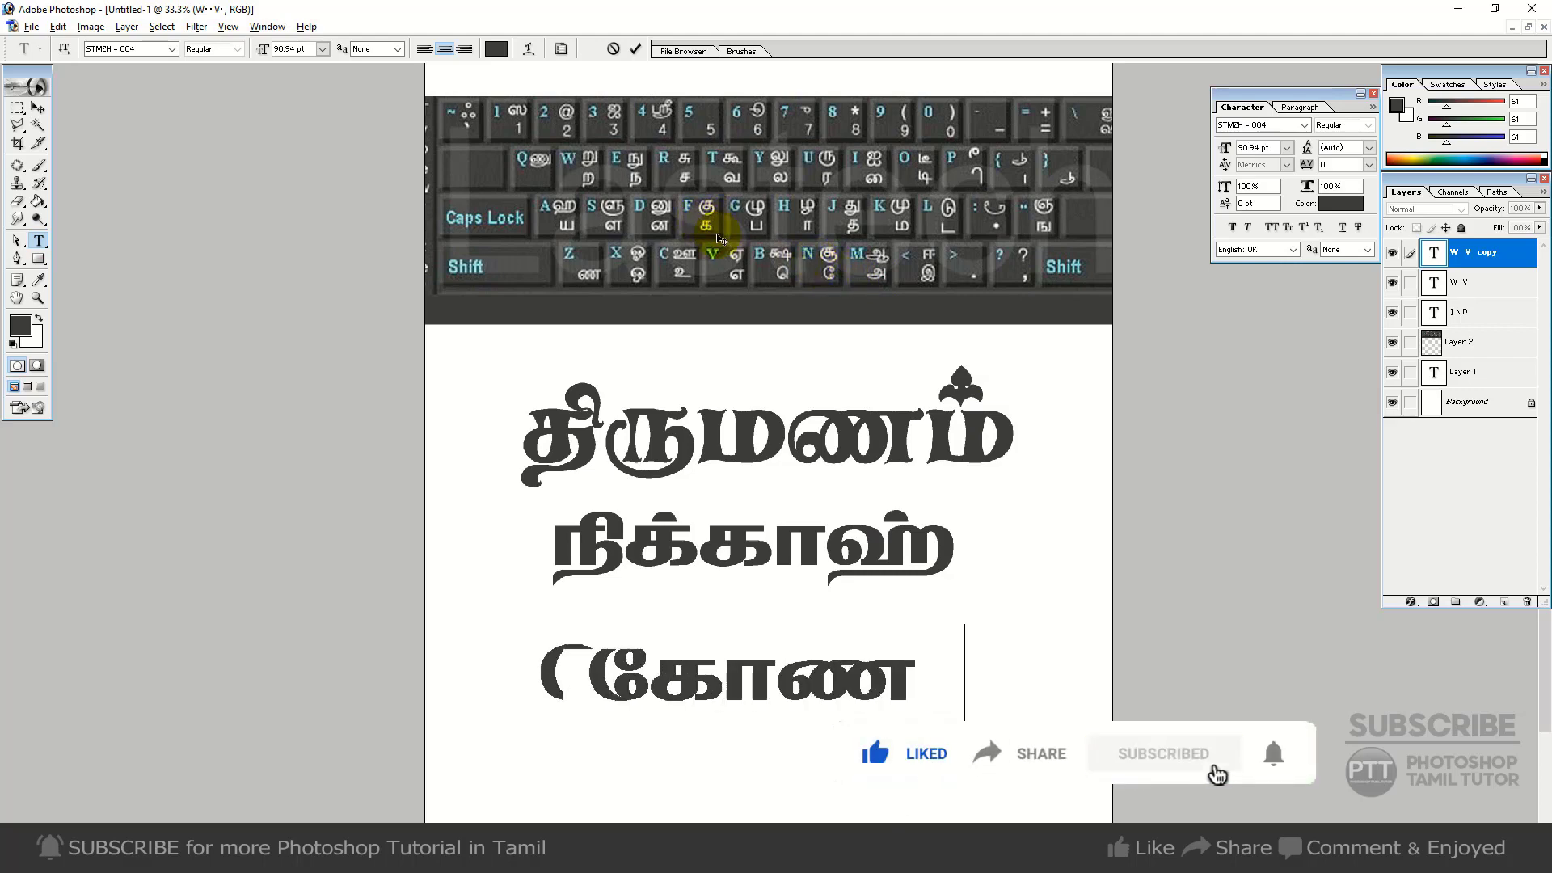
type("த்")
key("BackSpace")
key("BackSpace")
key("BackSpace")
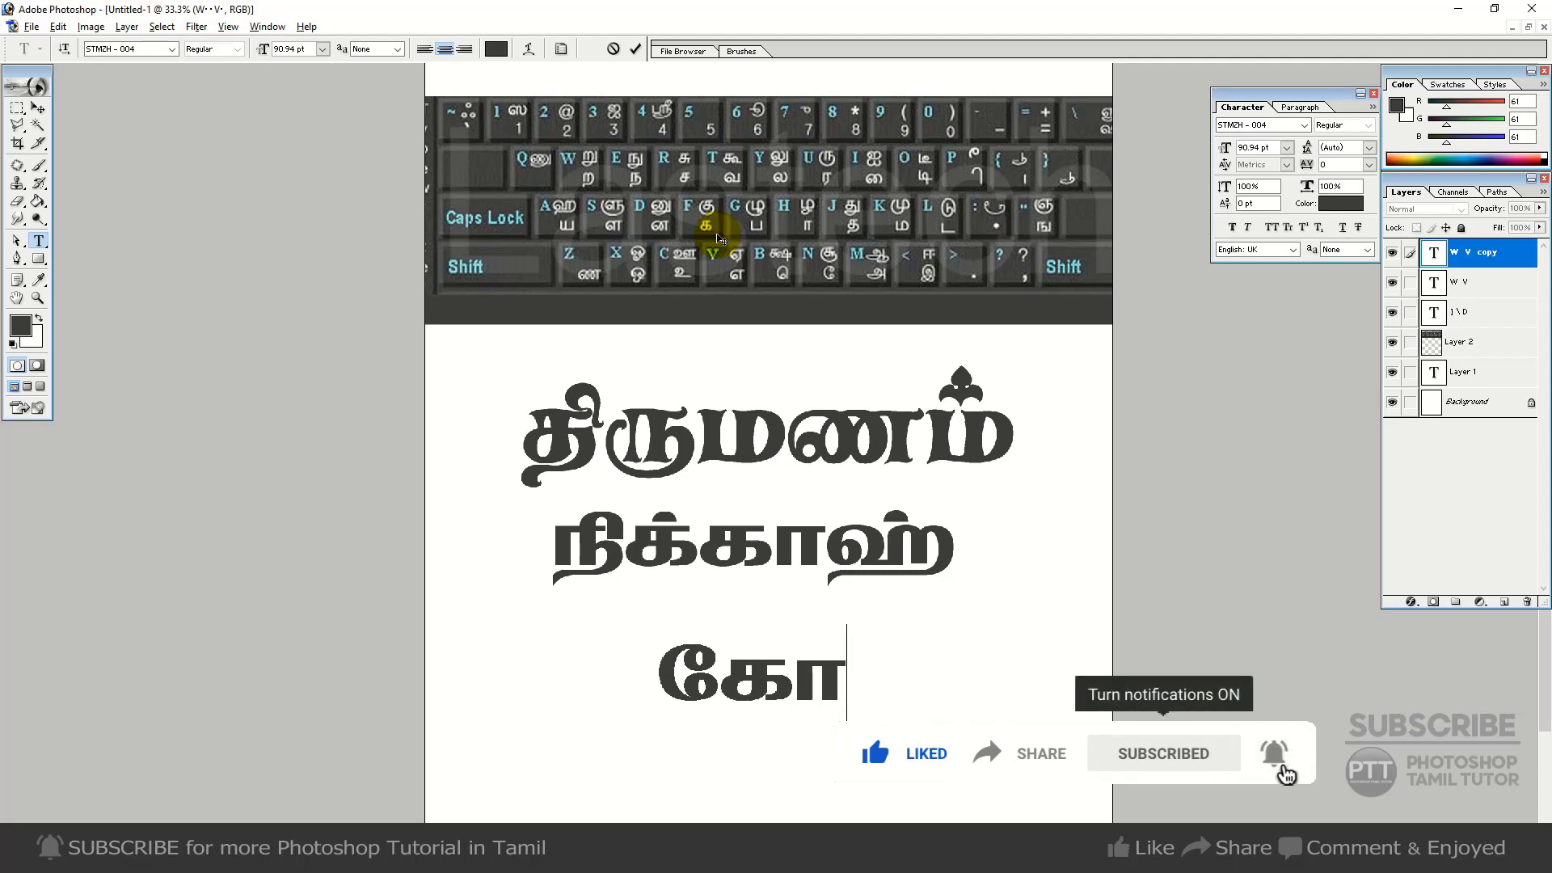
type("யமு")
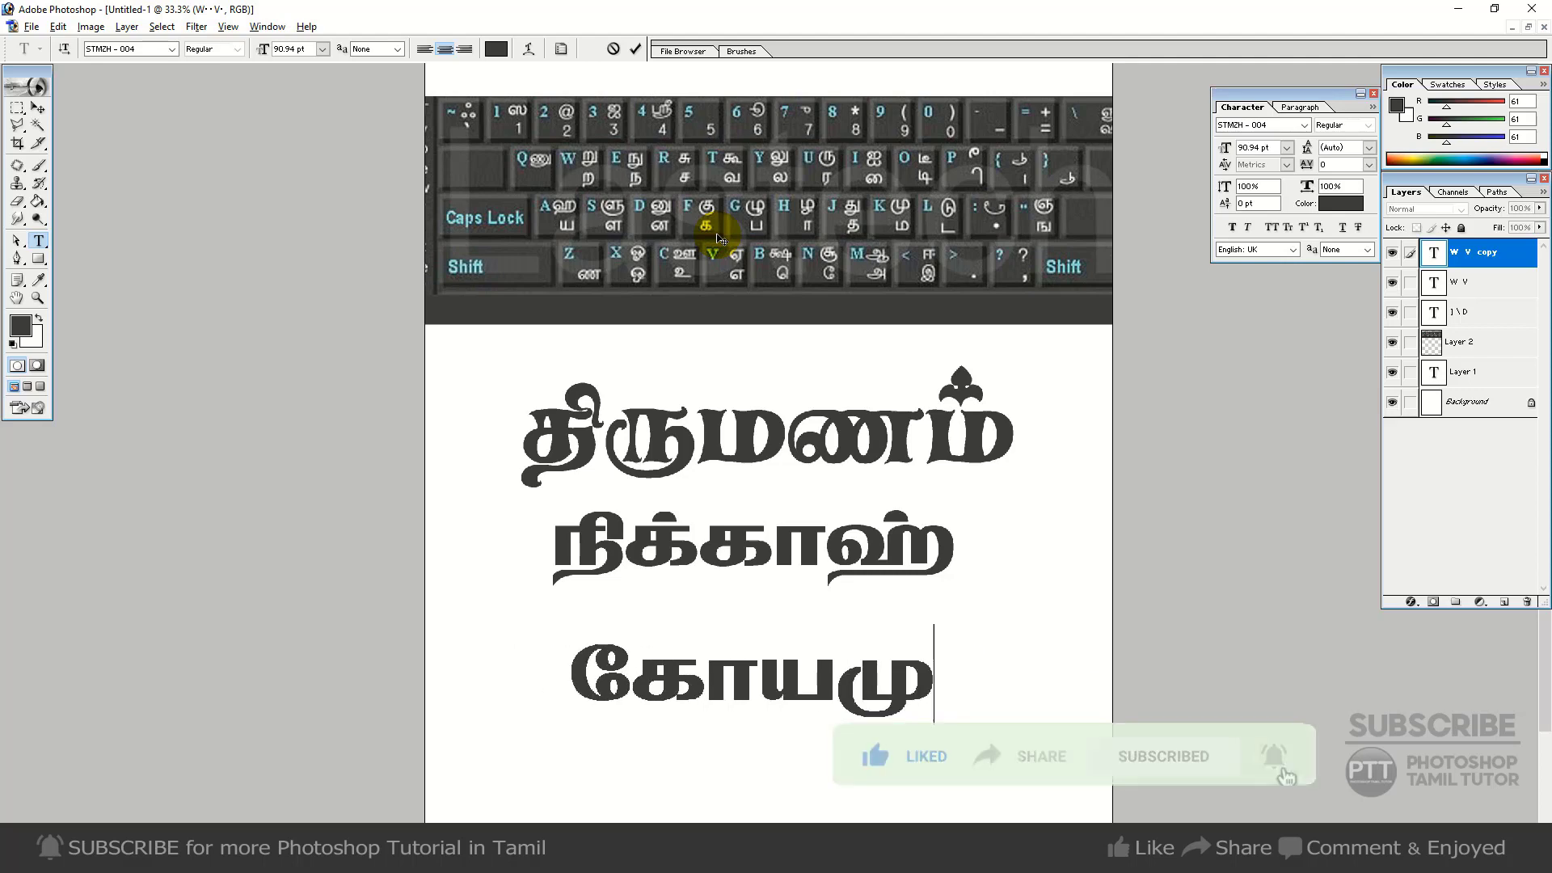
type("த்")
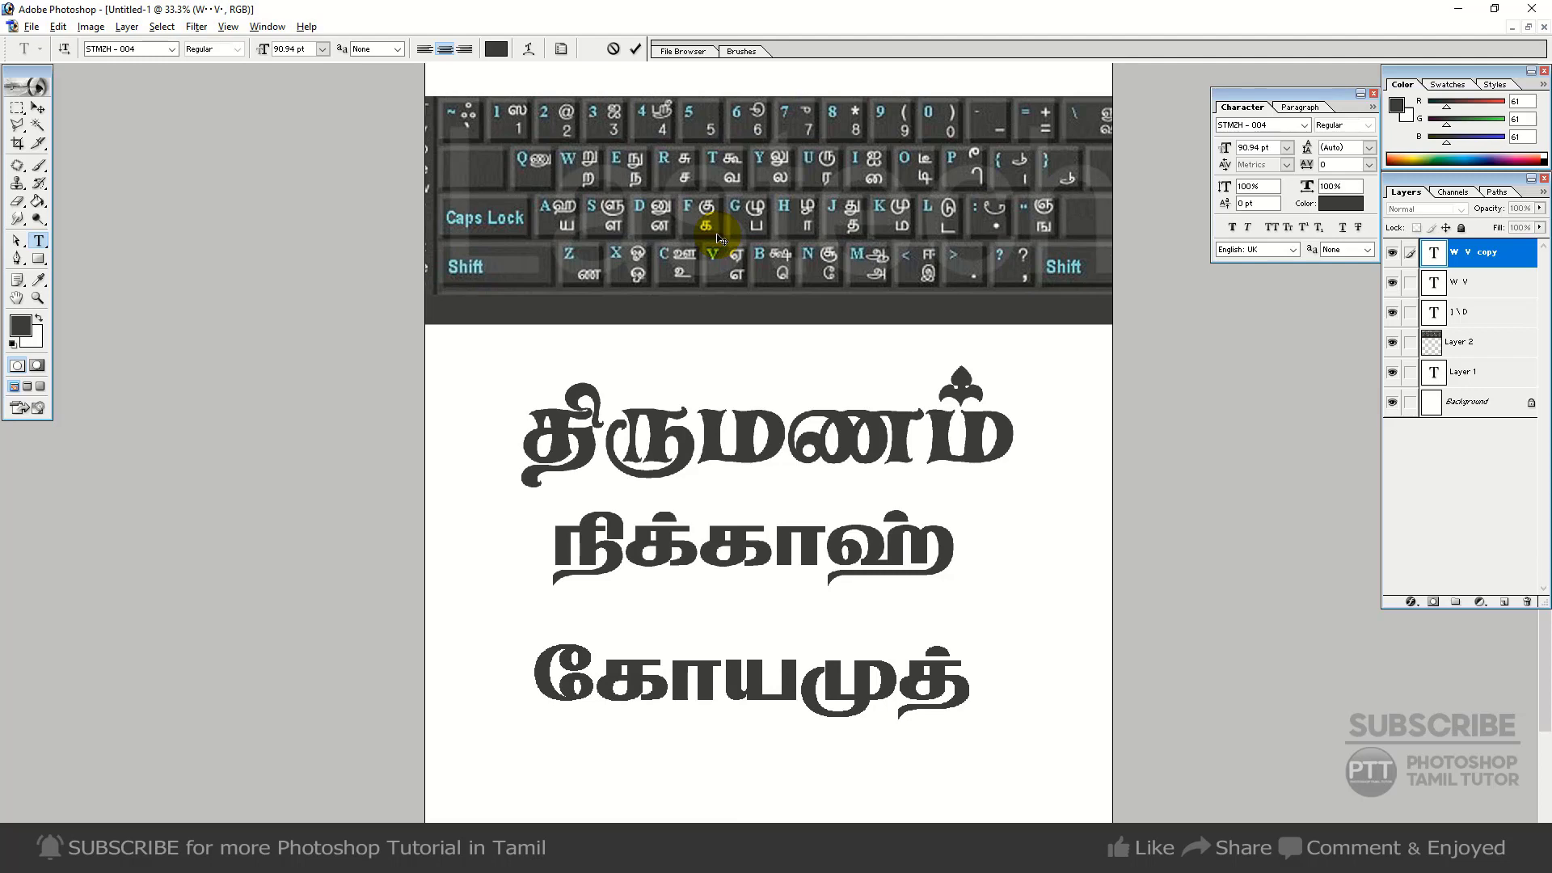
type("து")
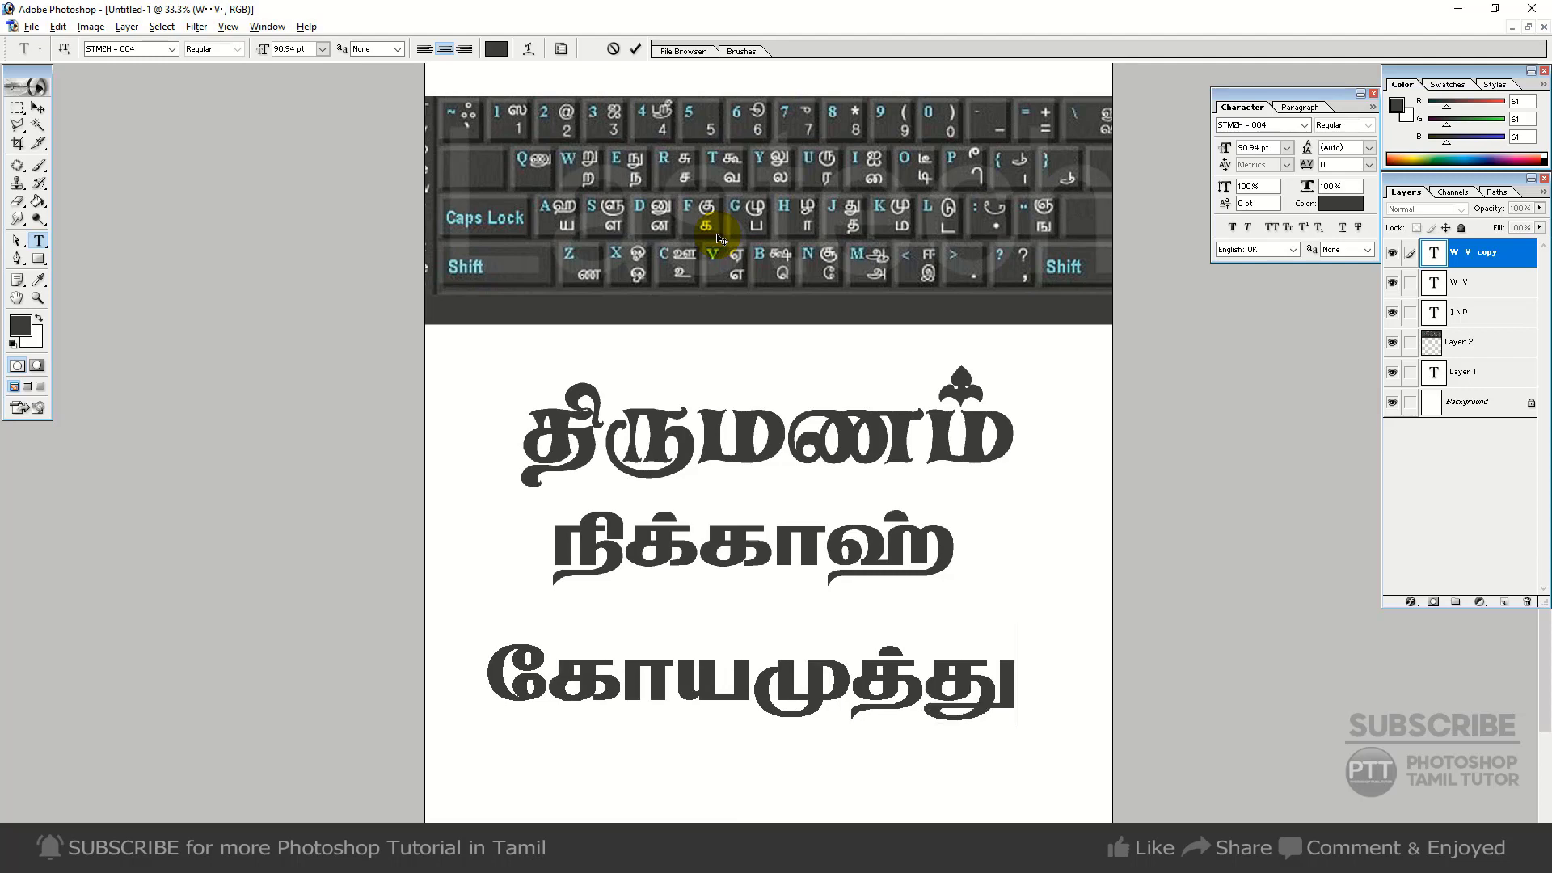
key("BackSpace")
type("து")
type("ா")
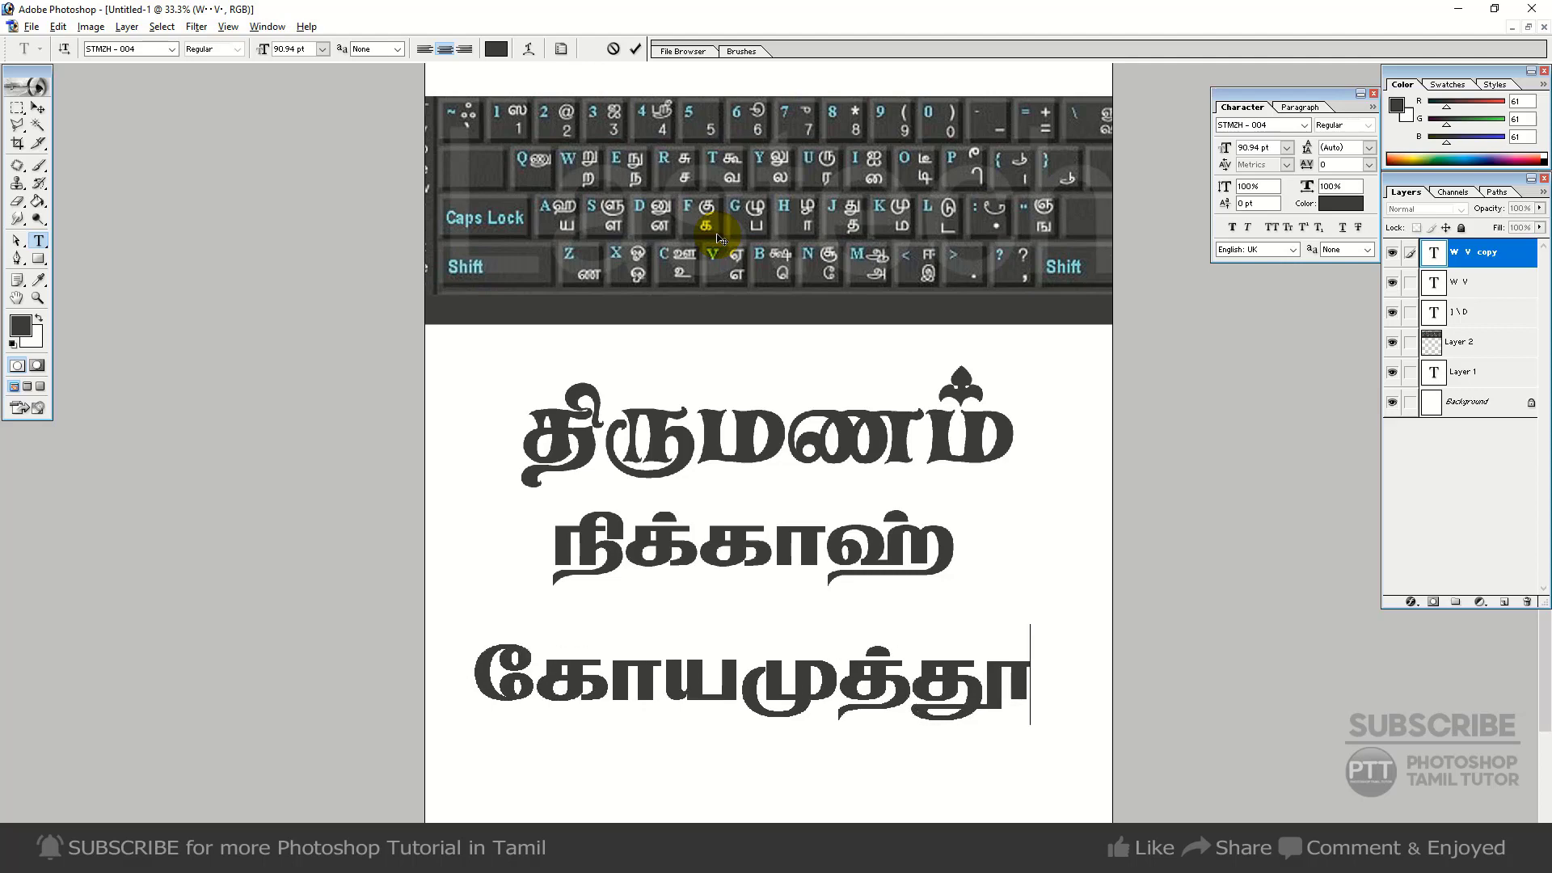
key("BackSpace")
key("BackSpace")
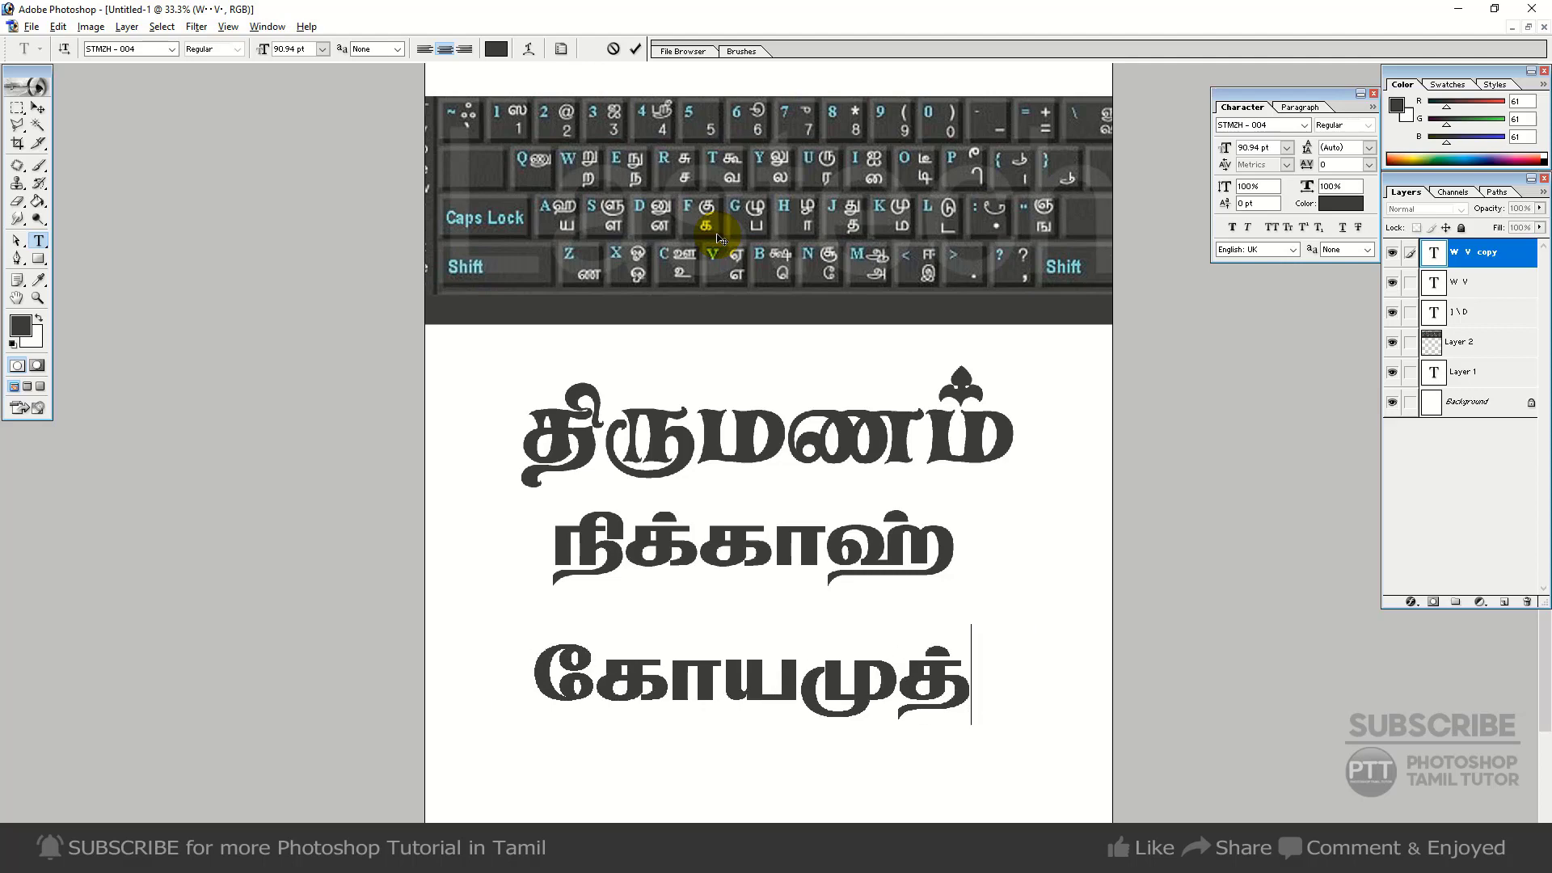
type("து")
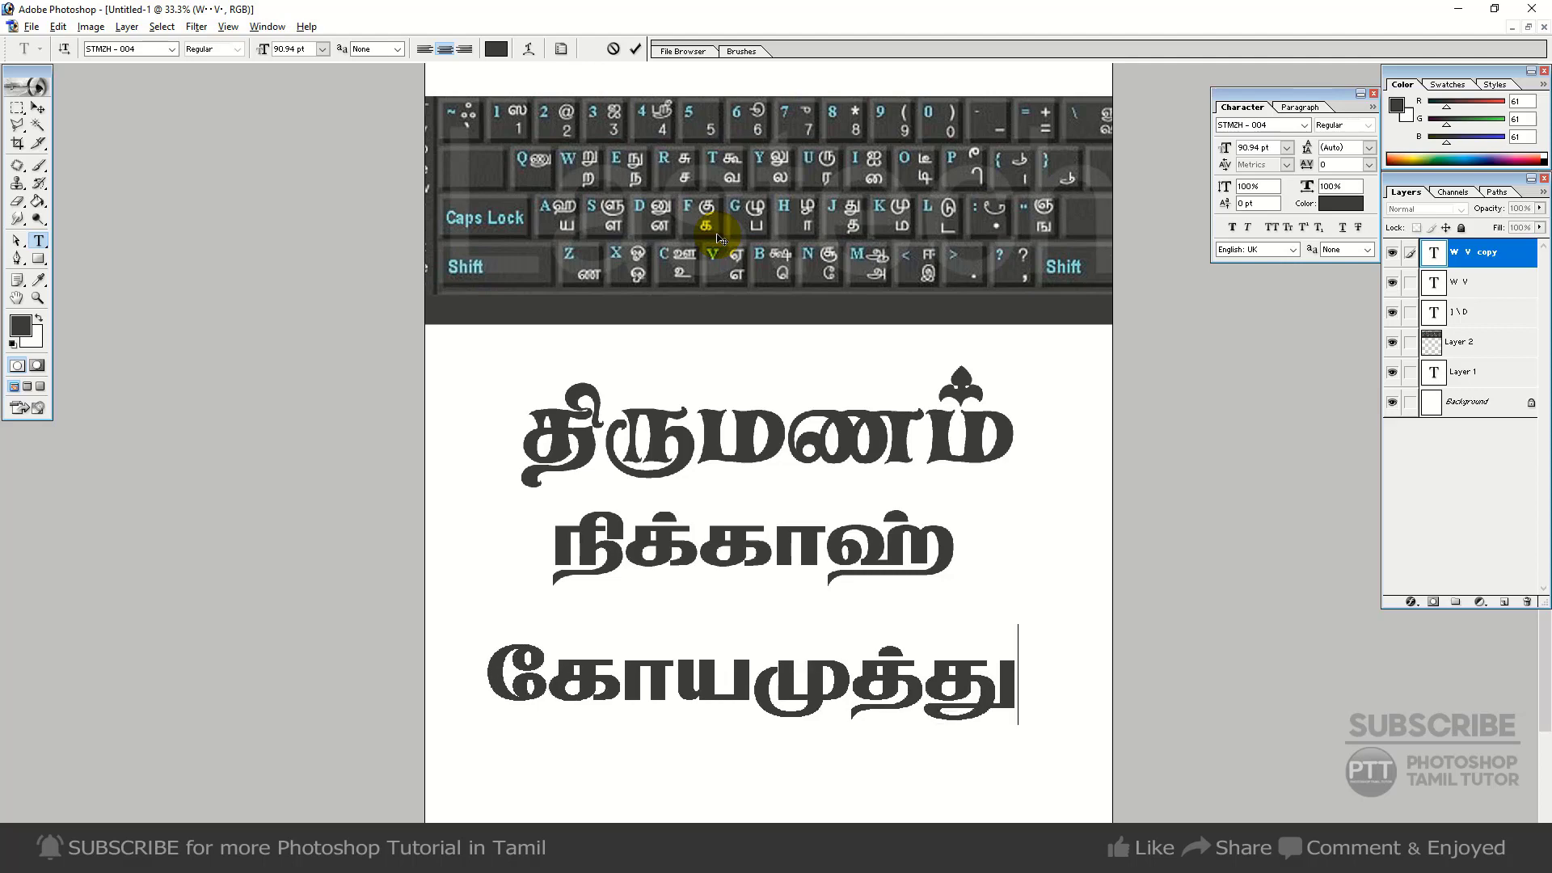
type("ா")
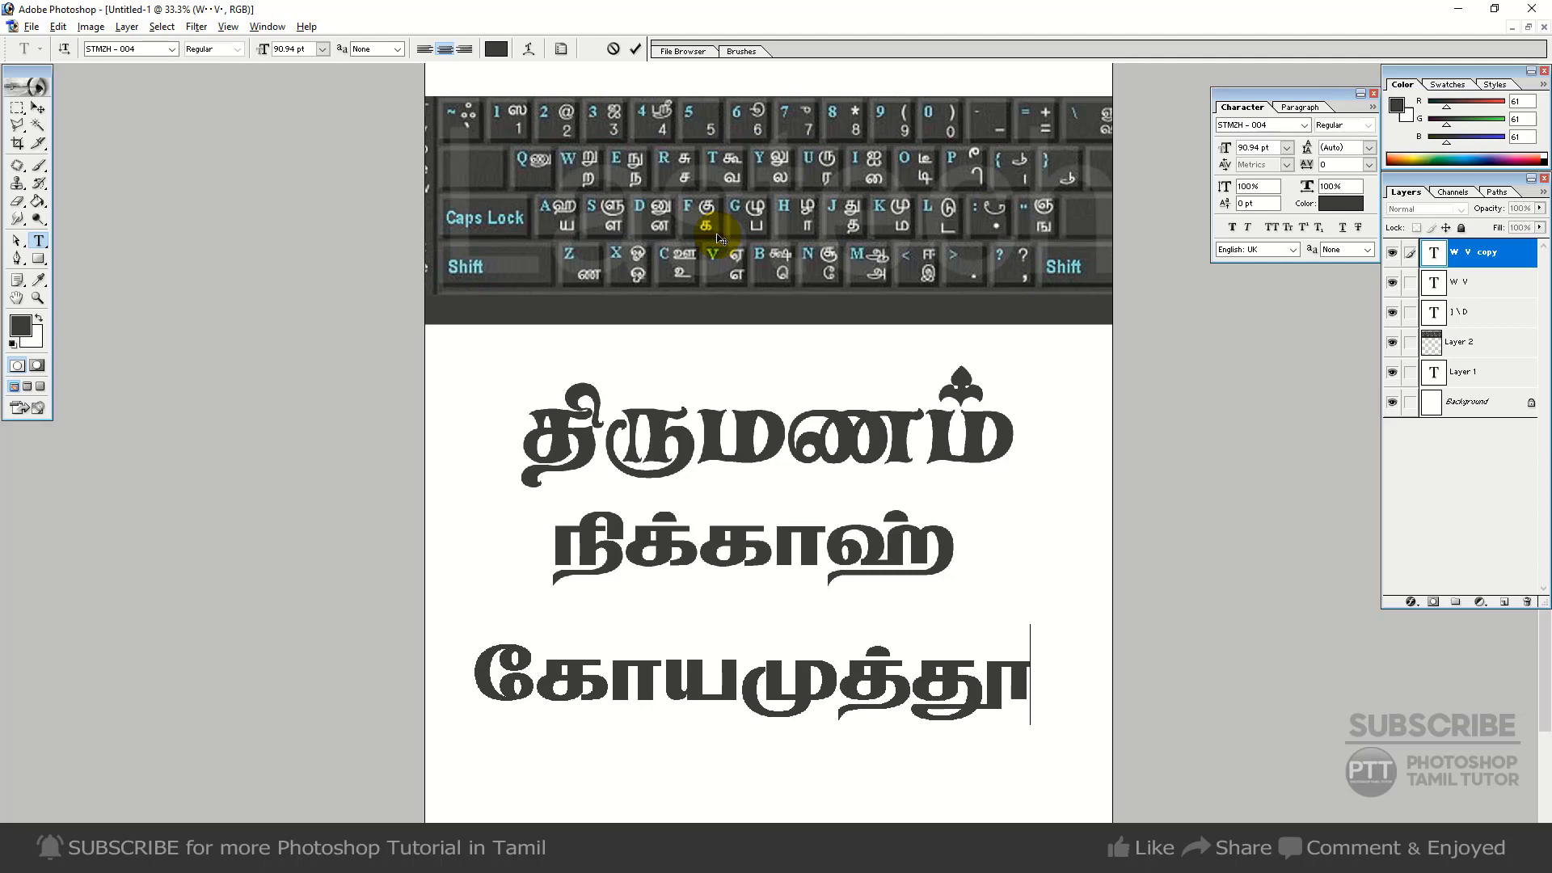
type("ா")
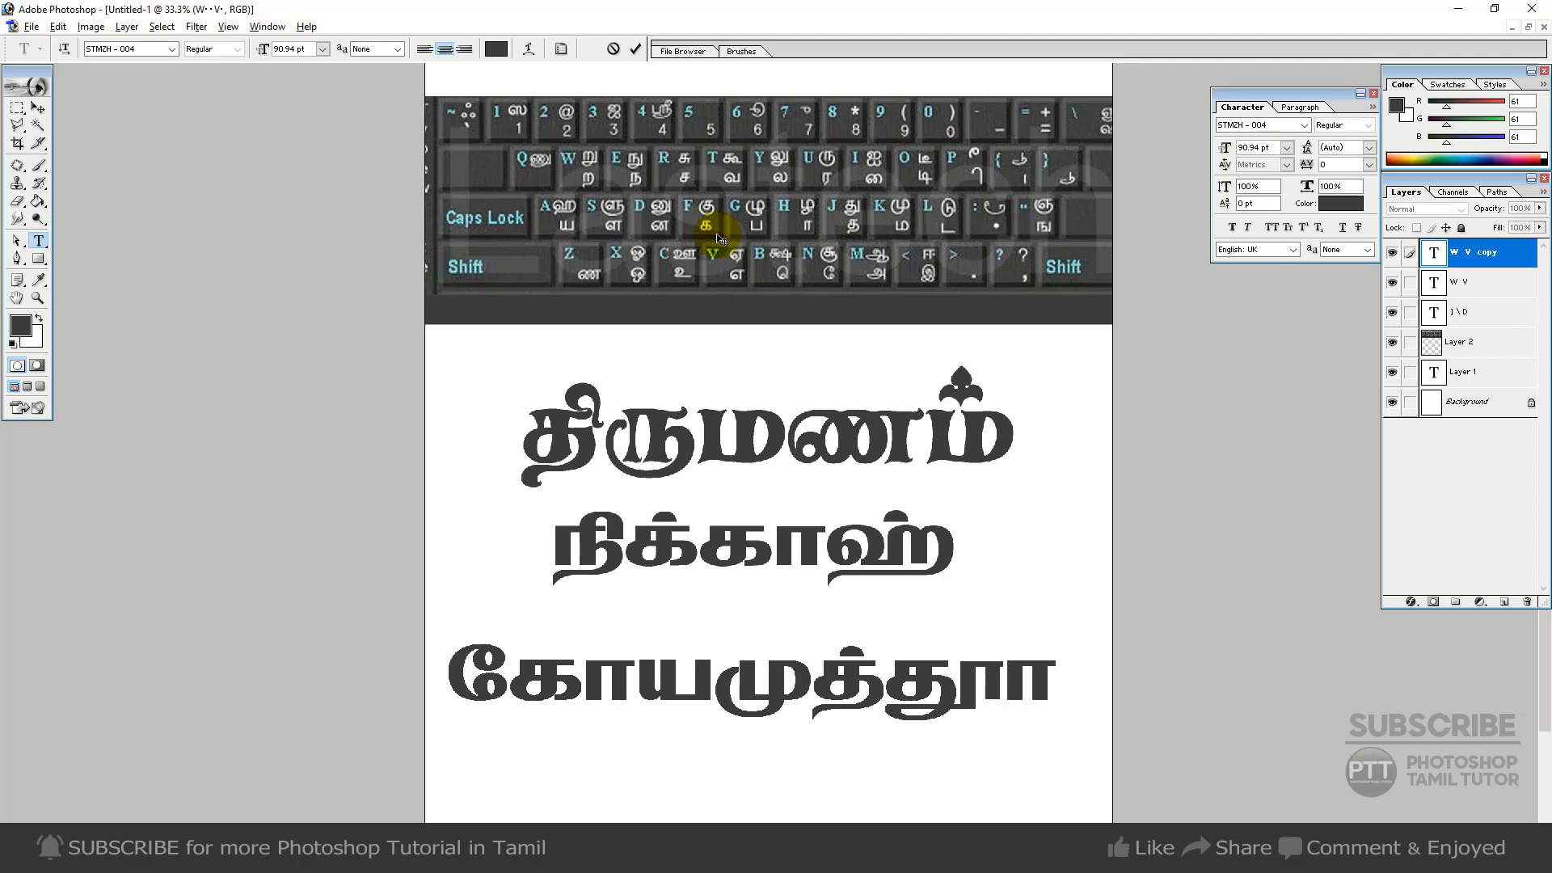
key("BackSpace")
key("BackSpace")
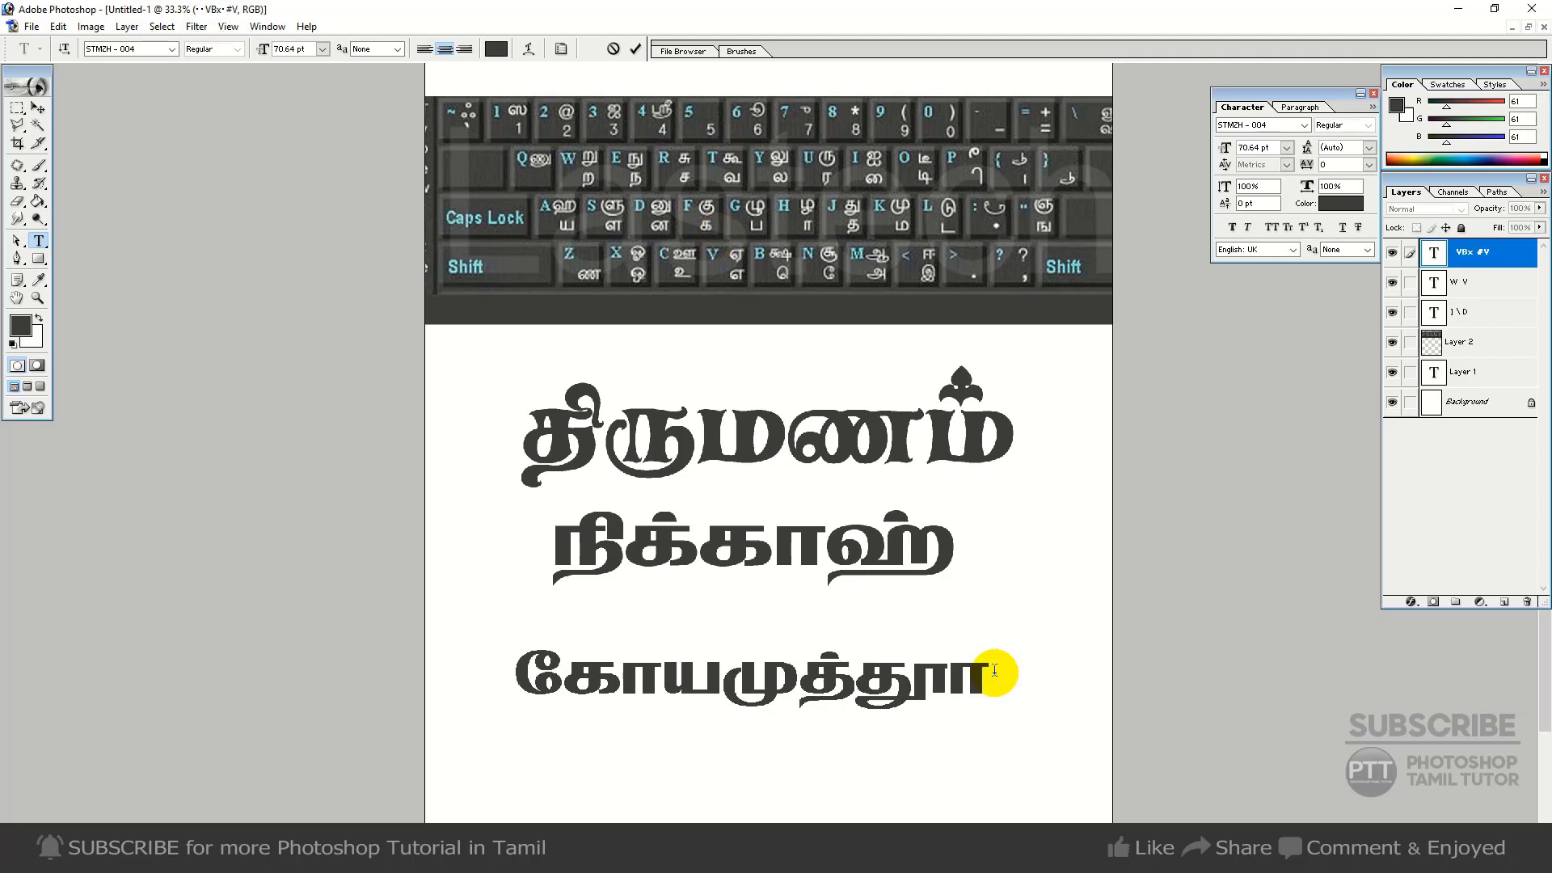
- Complete the word as கோயமுத்தூர் and drag a duplicate of the line downward
key("BackSpace")
type("h;")
left_click(38, 107)
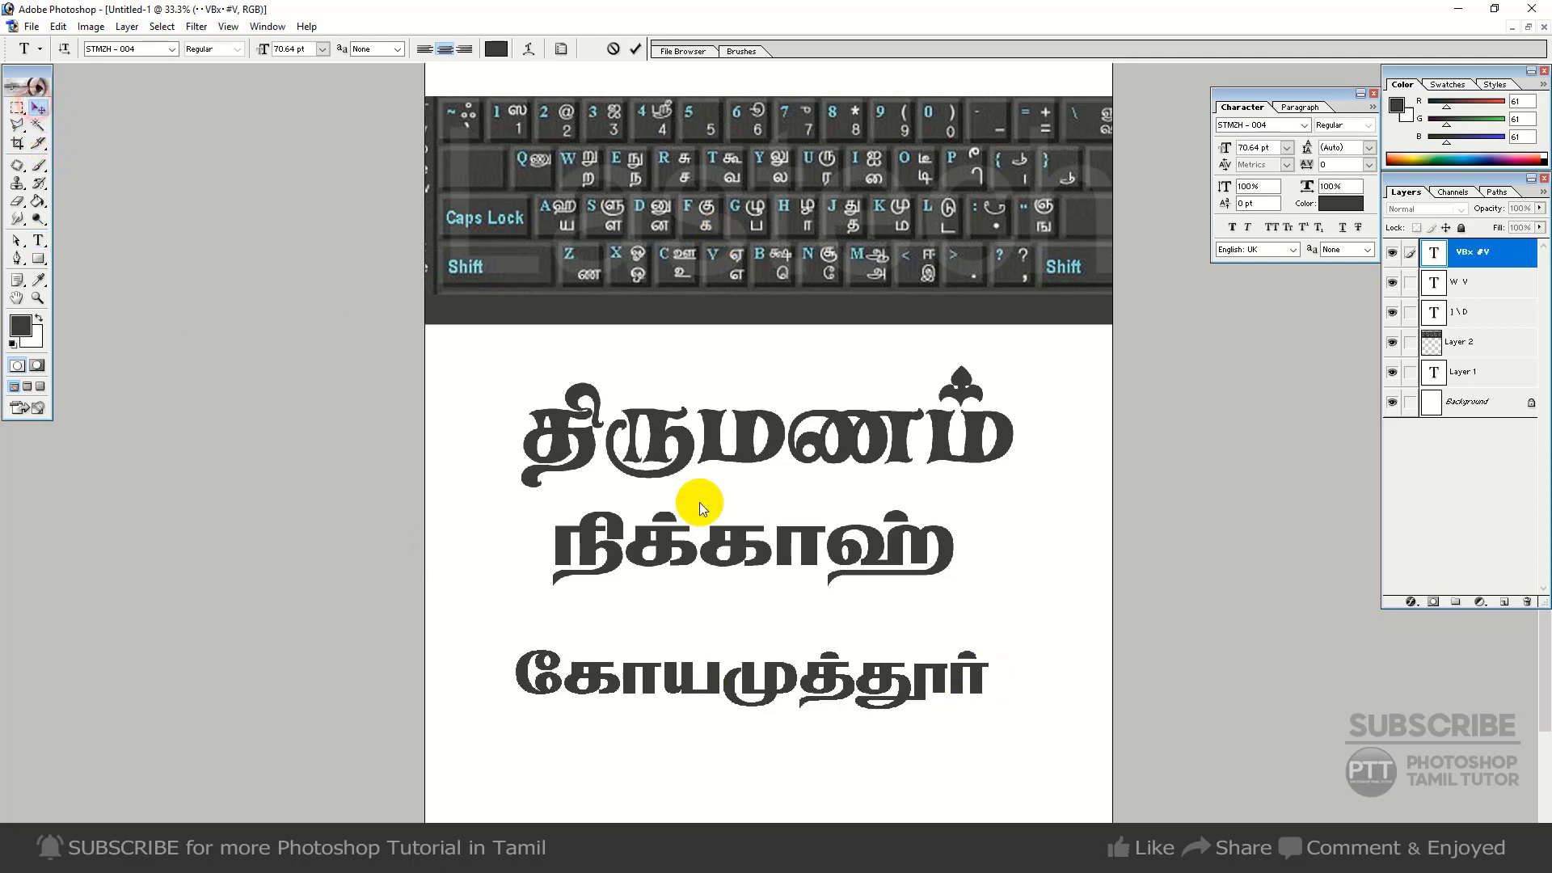
left_click(855, 671)
left_click_drag(935, 391, 919, 657)
- Zoom back out, pick the கோயமுத்தூர் text layer, and place its copy just beneath
scroll(919, 481, "down", 3)
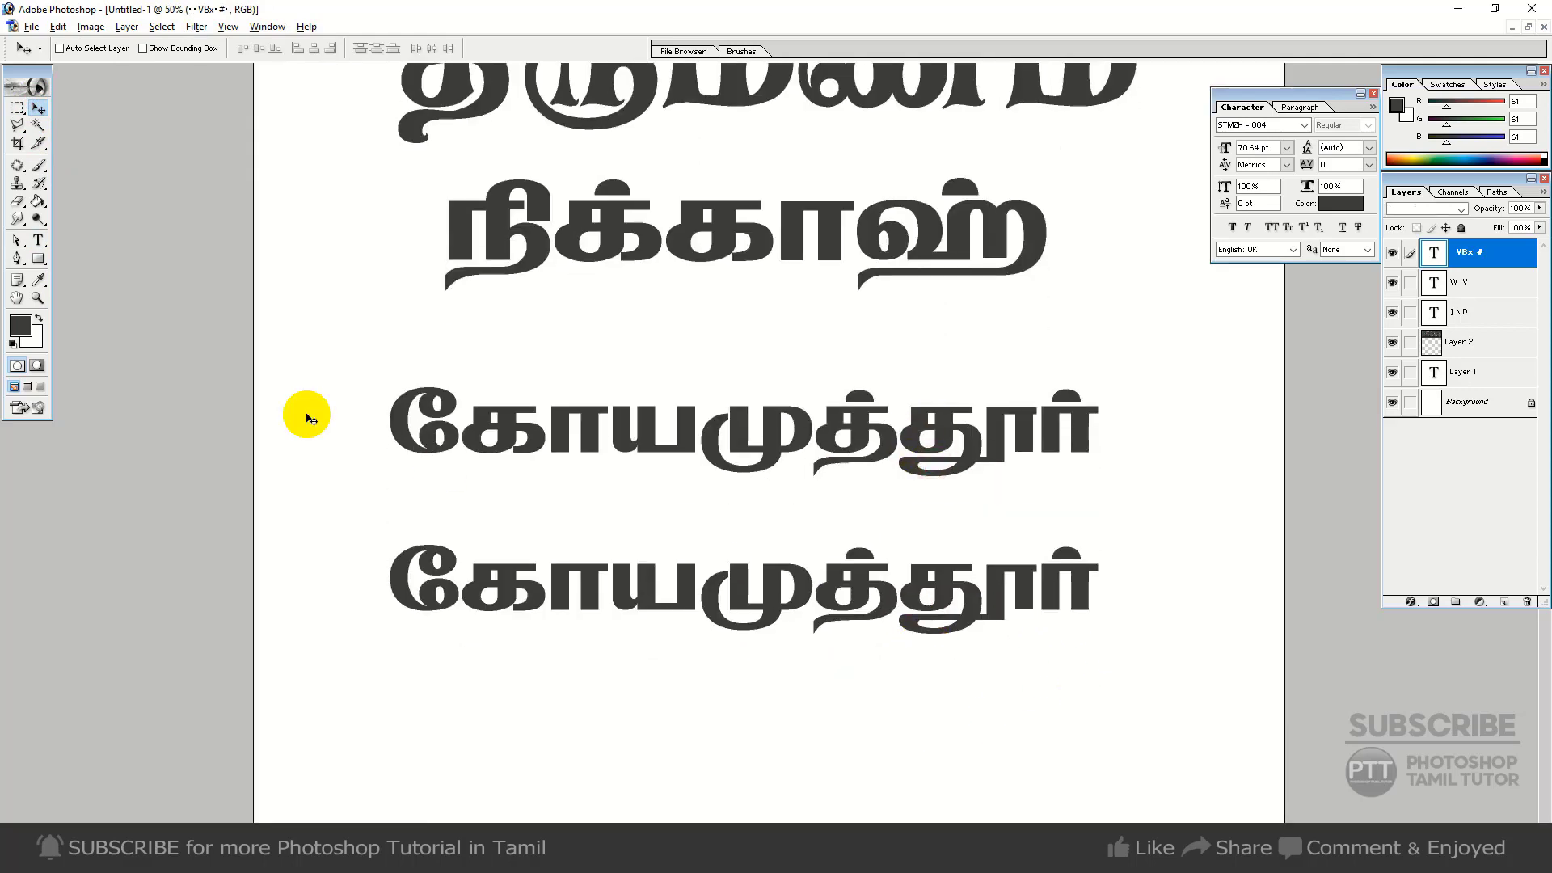
left_click(38, 241)
scroll(838, 451, "up", 2)
scroll(838, 242, "up", 3)
scroll(671, 154, "up", 3)
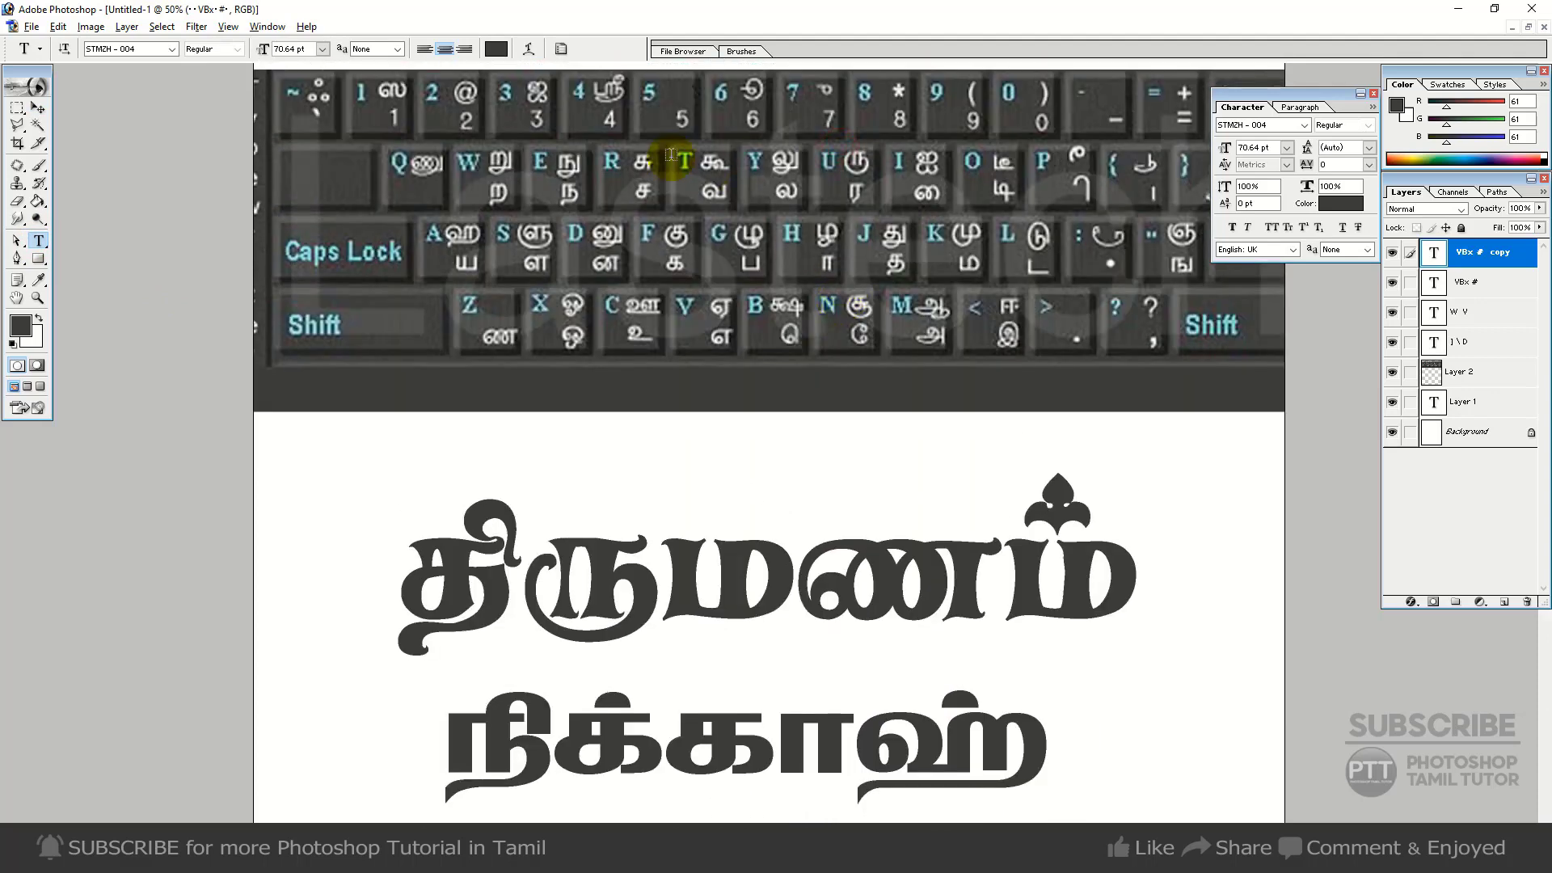
key("ctrl+minus")
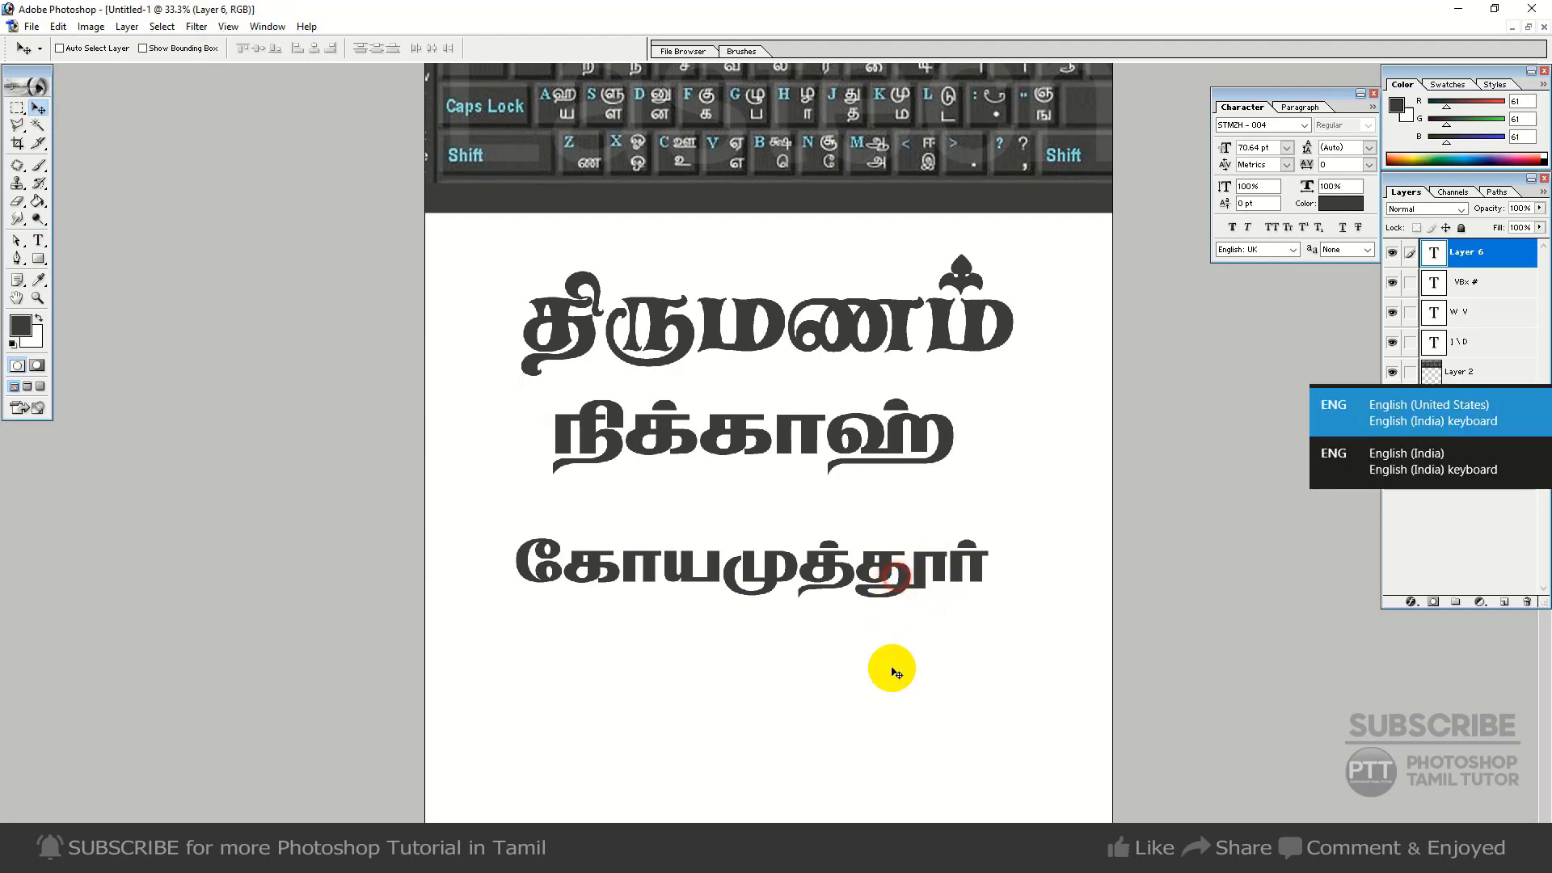
right_click(912, 594)
left_click(950, 599)
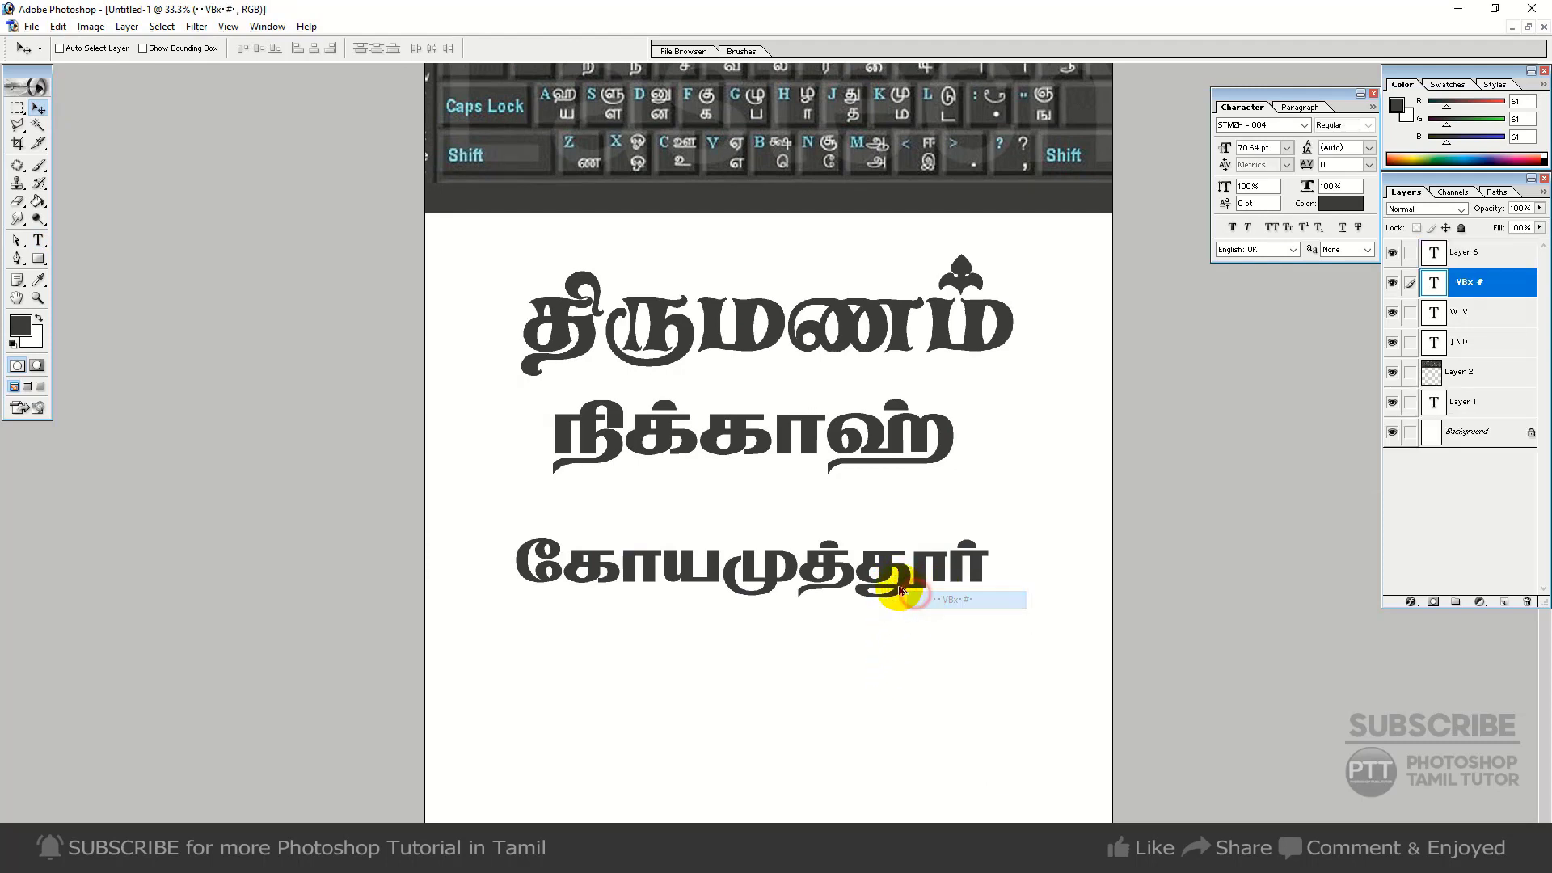
left_click_drag(895, 590, 885, 692)
- Attempt to retype the bottom line, then cancel to restore கோயமுத்தூர்
left_click(38, 242)
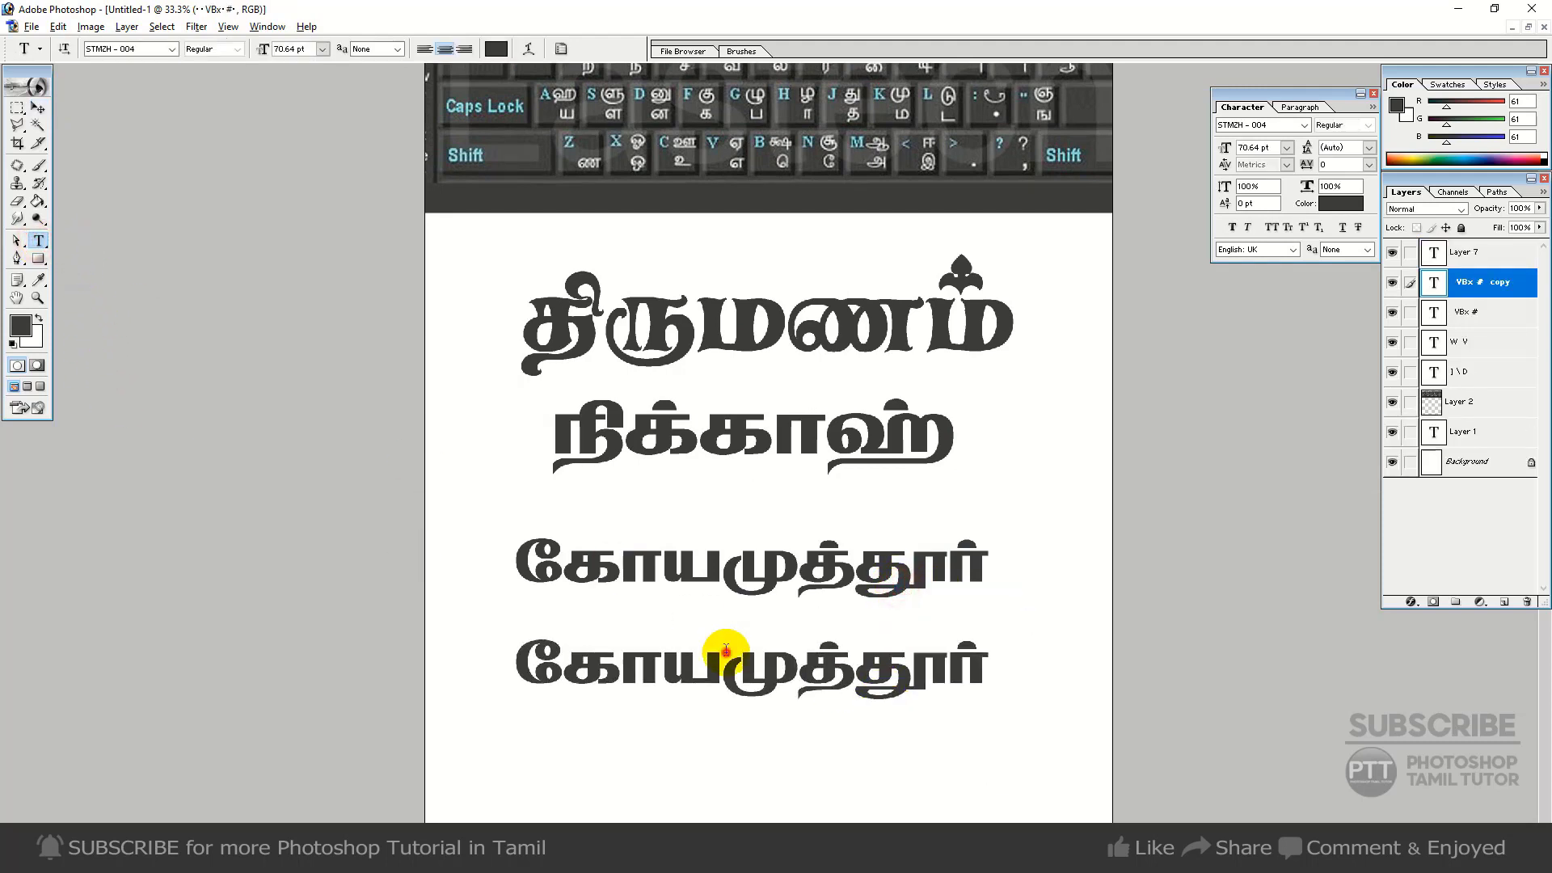
double_click(748, 665)
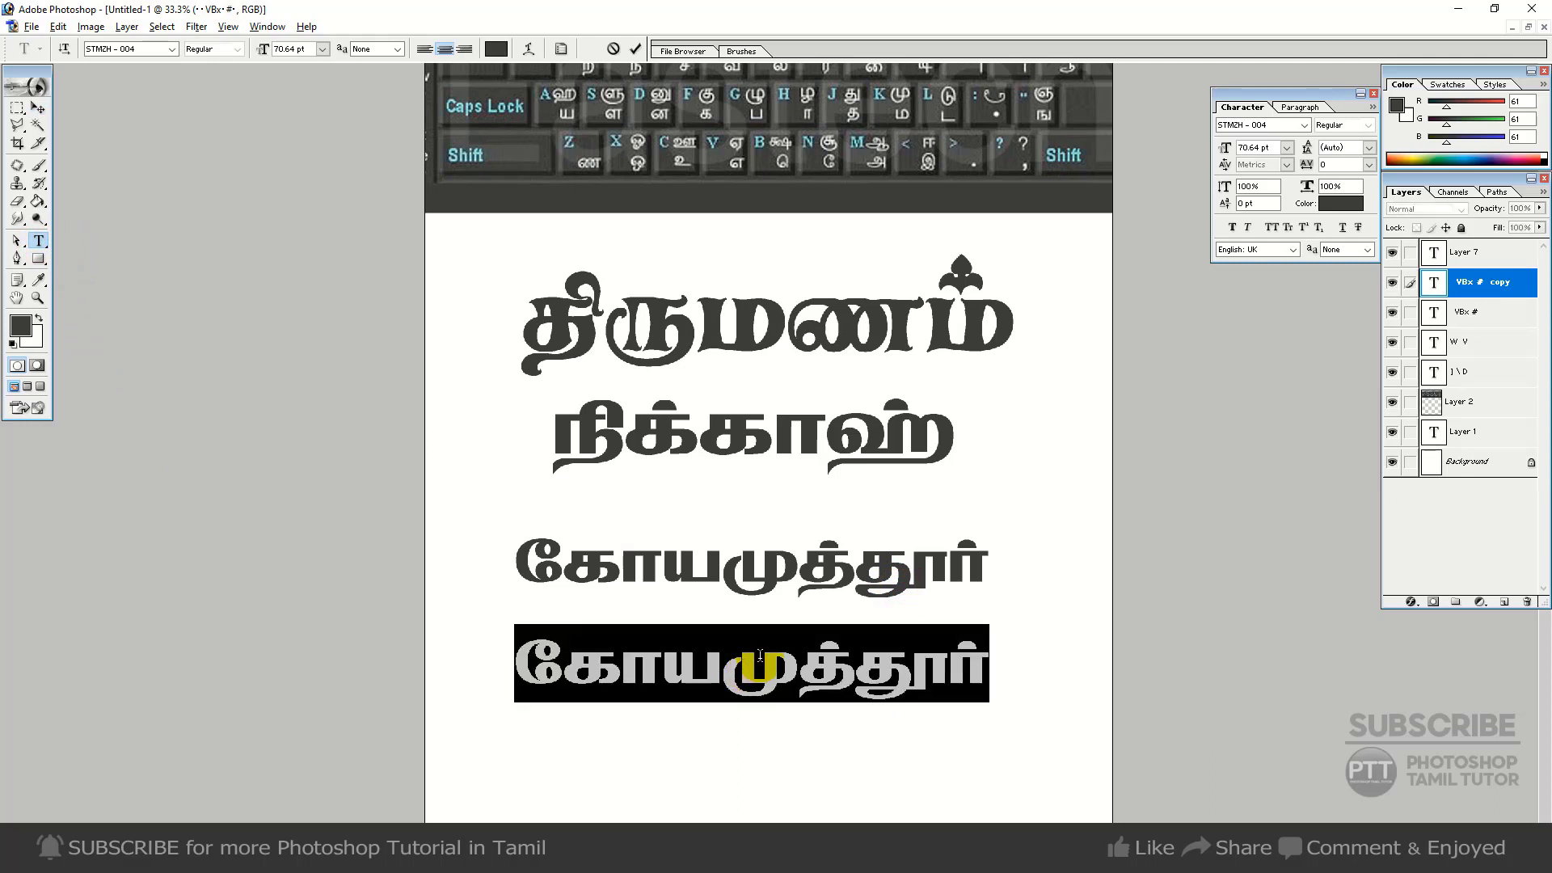
key("BackSpace")
key("BackSpace")
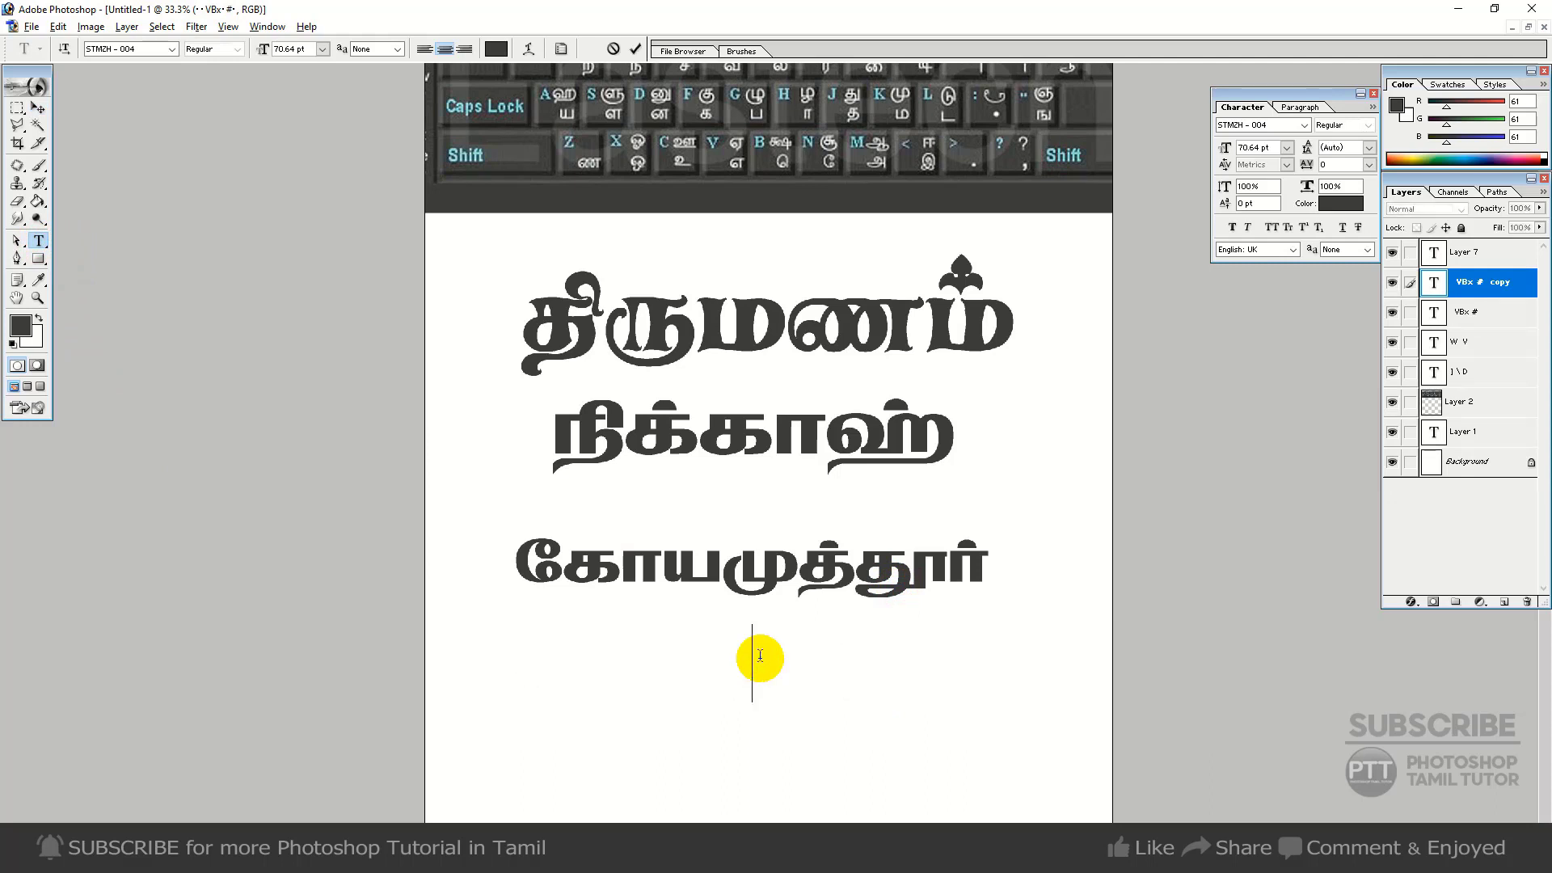
type("%")
key("BackSpace")
type("*")
key("Escape")
- Replace all of the bottom line's text with ஜனவரி and commit it
left_click(749, 667)
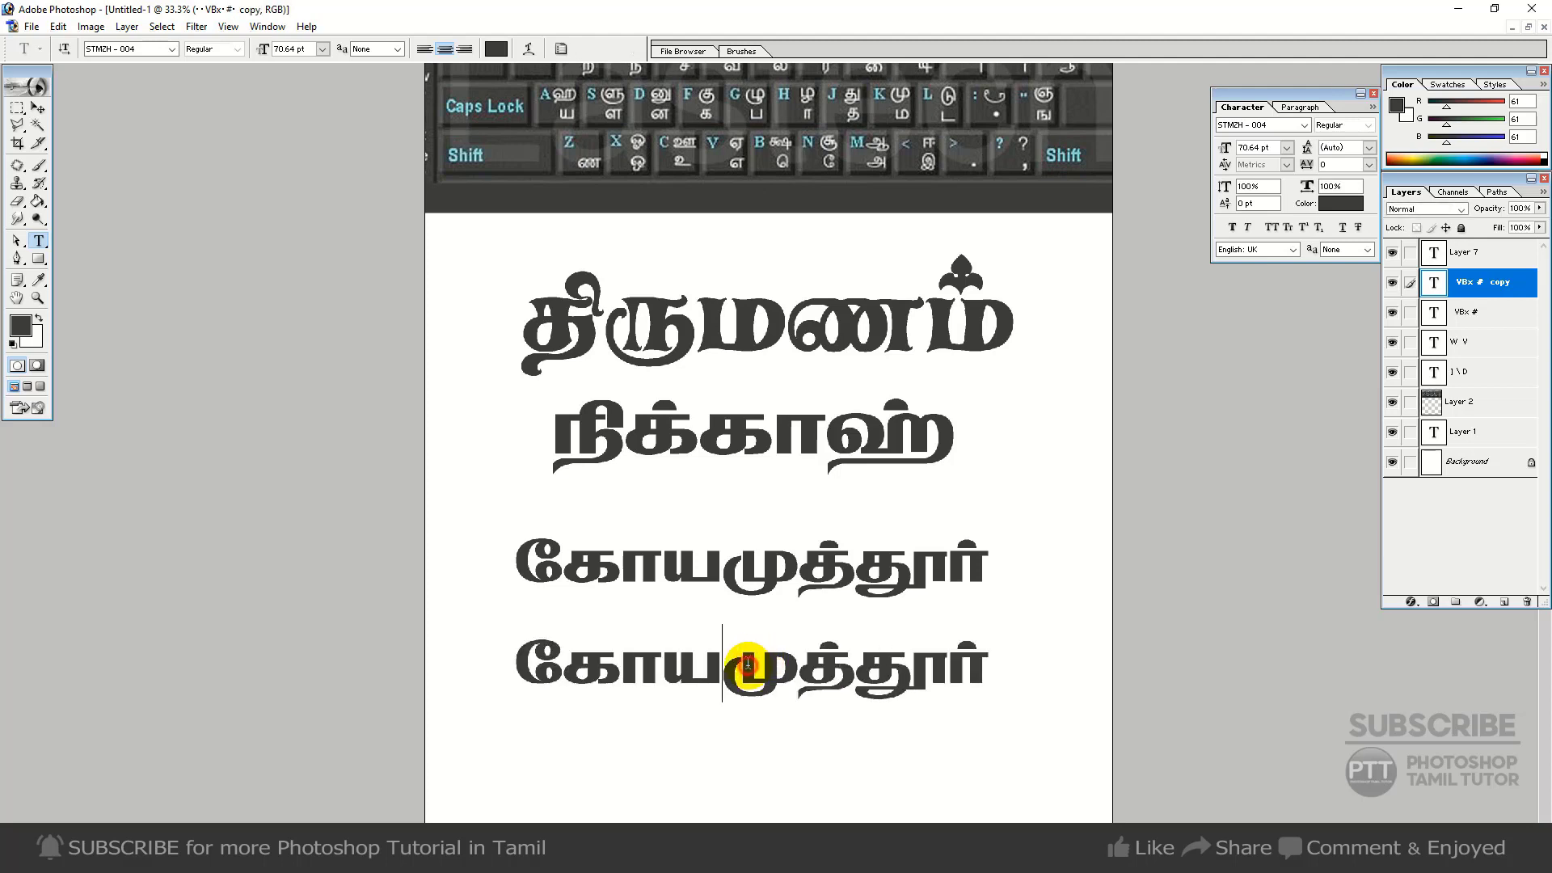
key("ctrl+a")
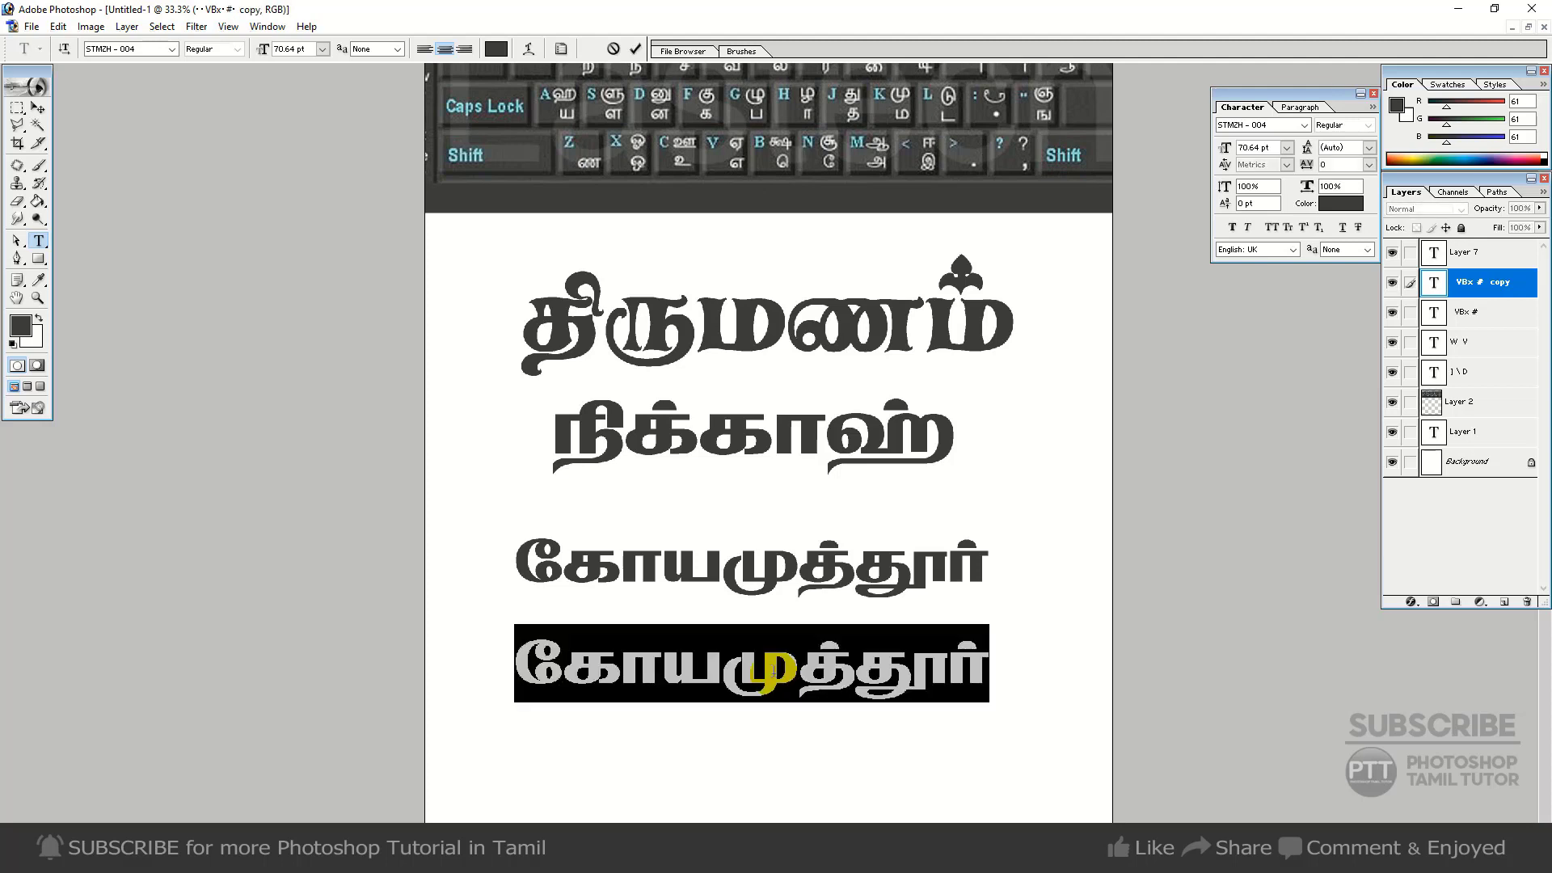
type("ஜ")
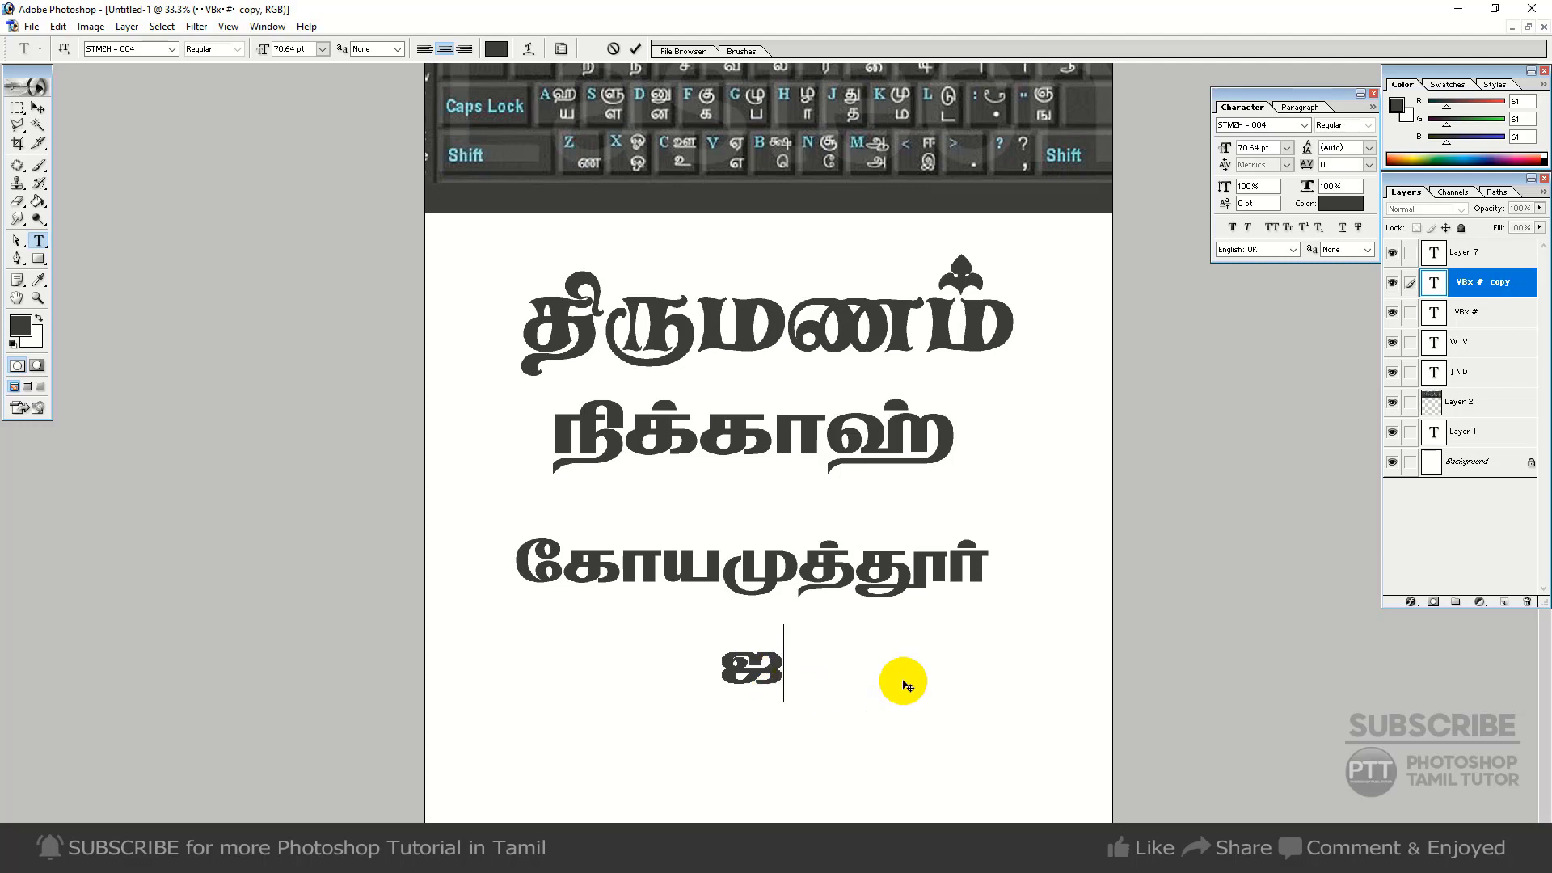
type("ன")
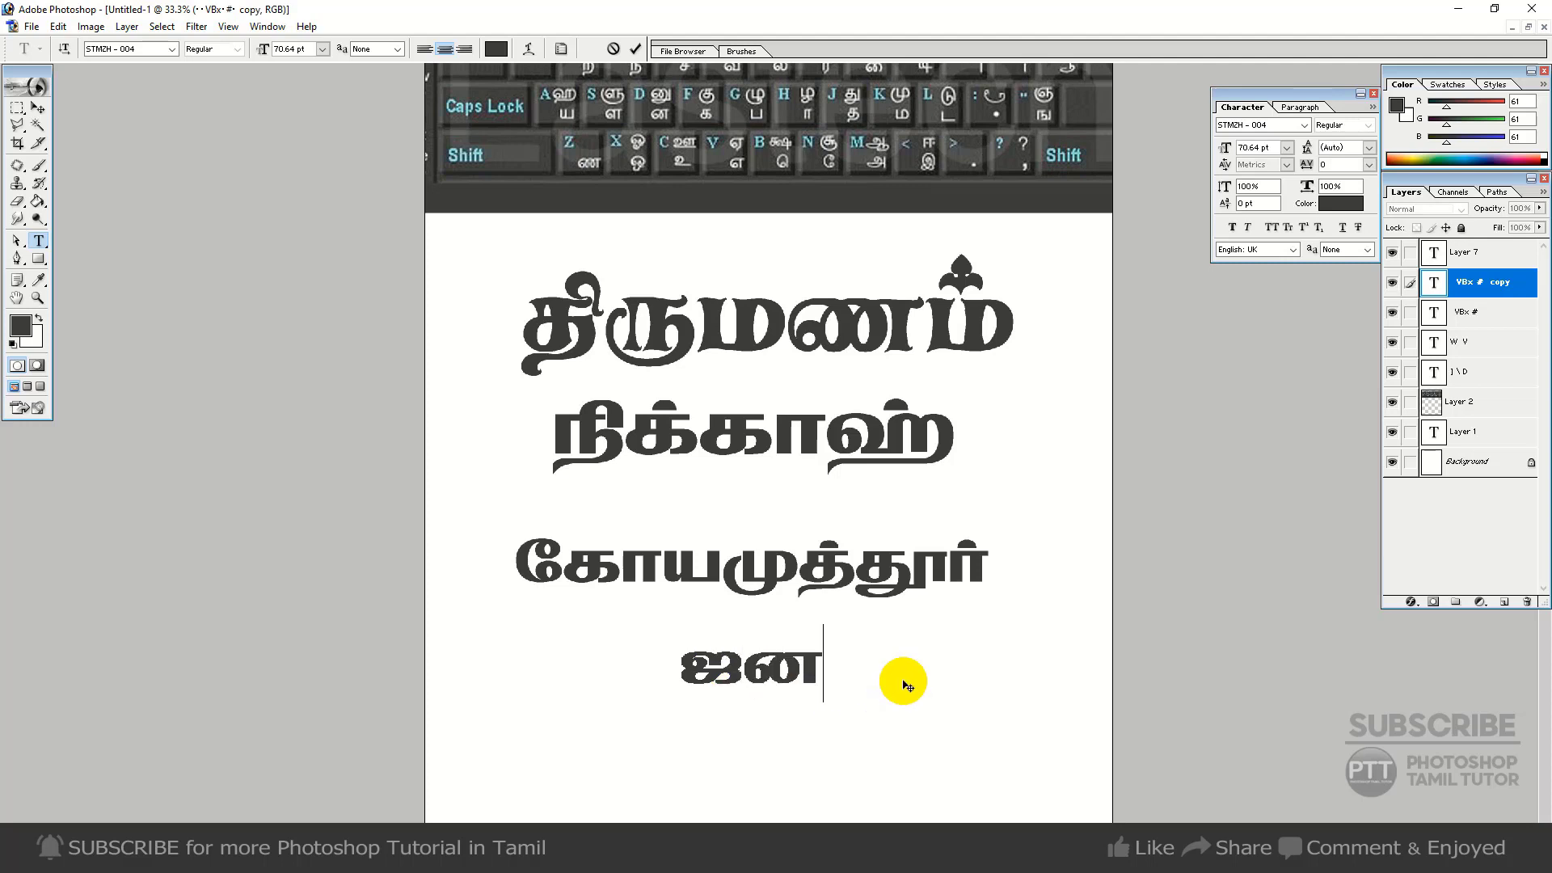
type("வ")
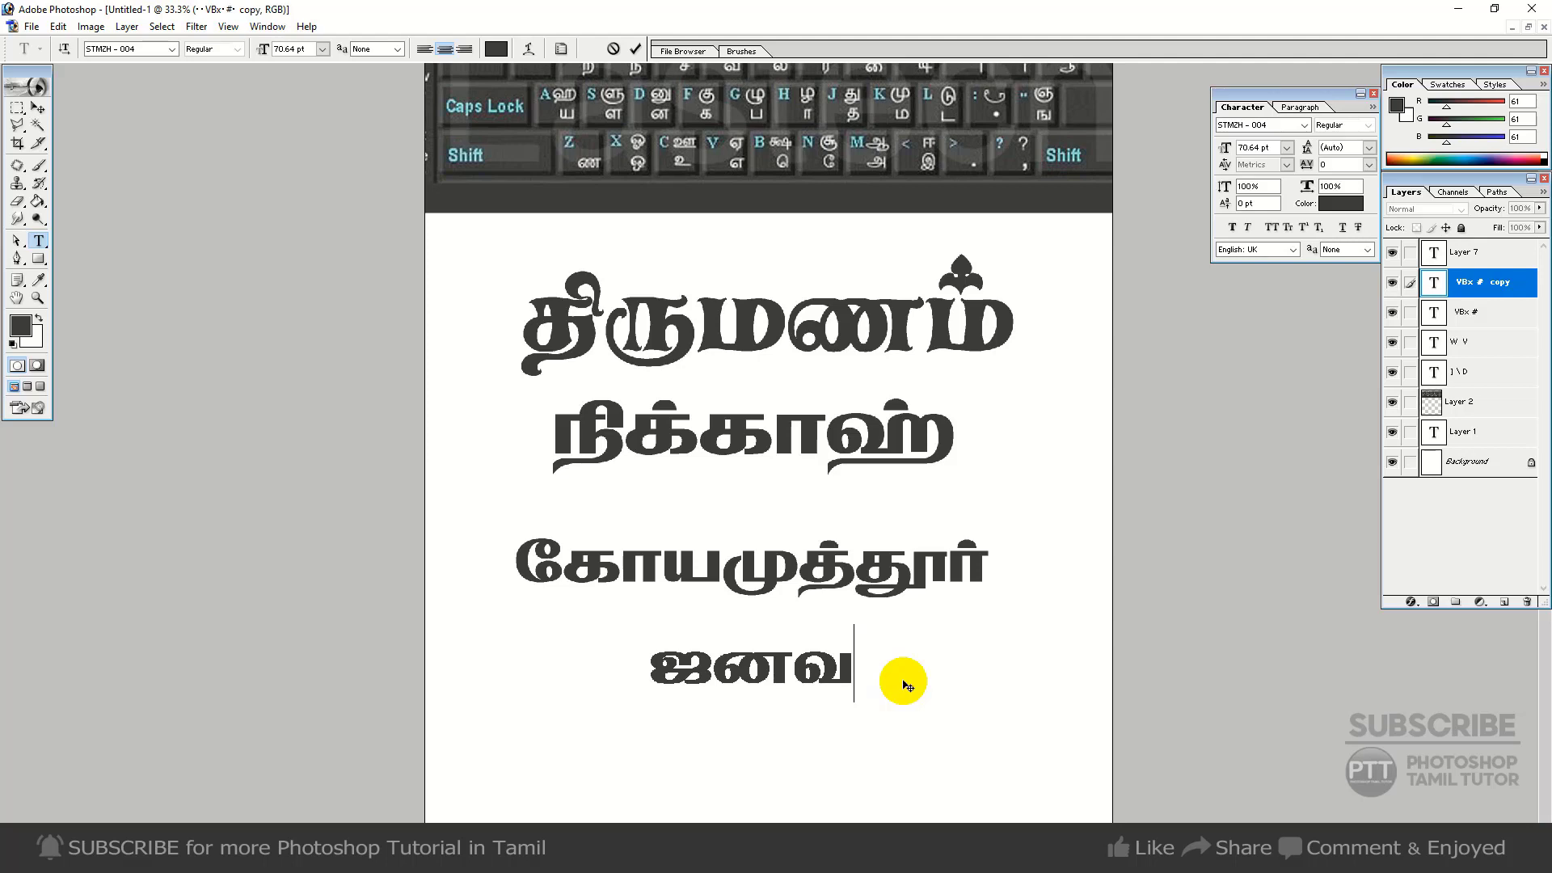
type("ரி")
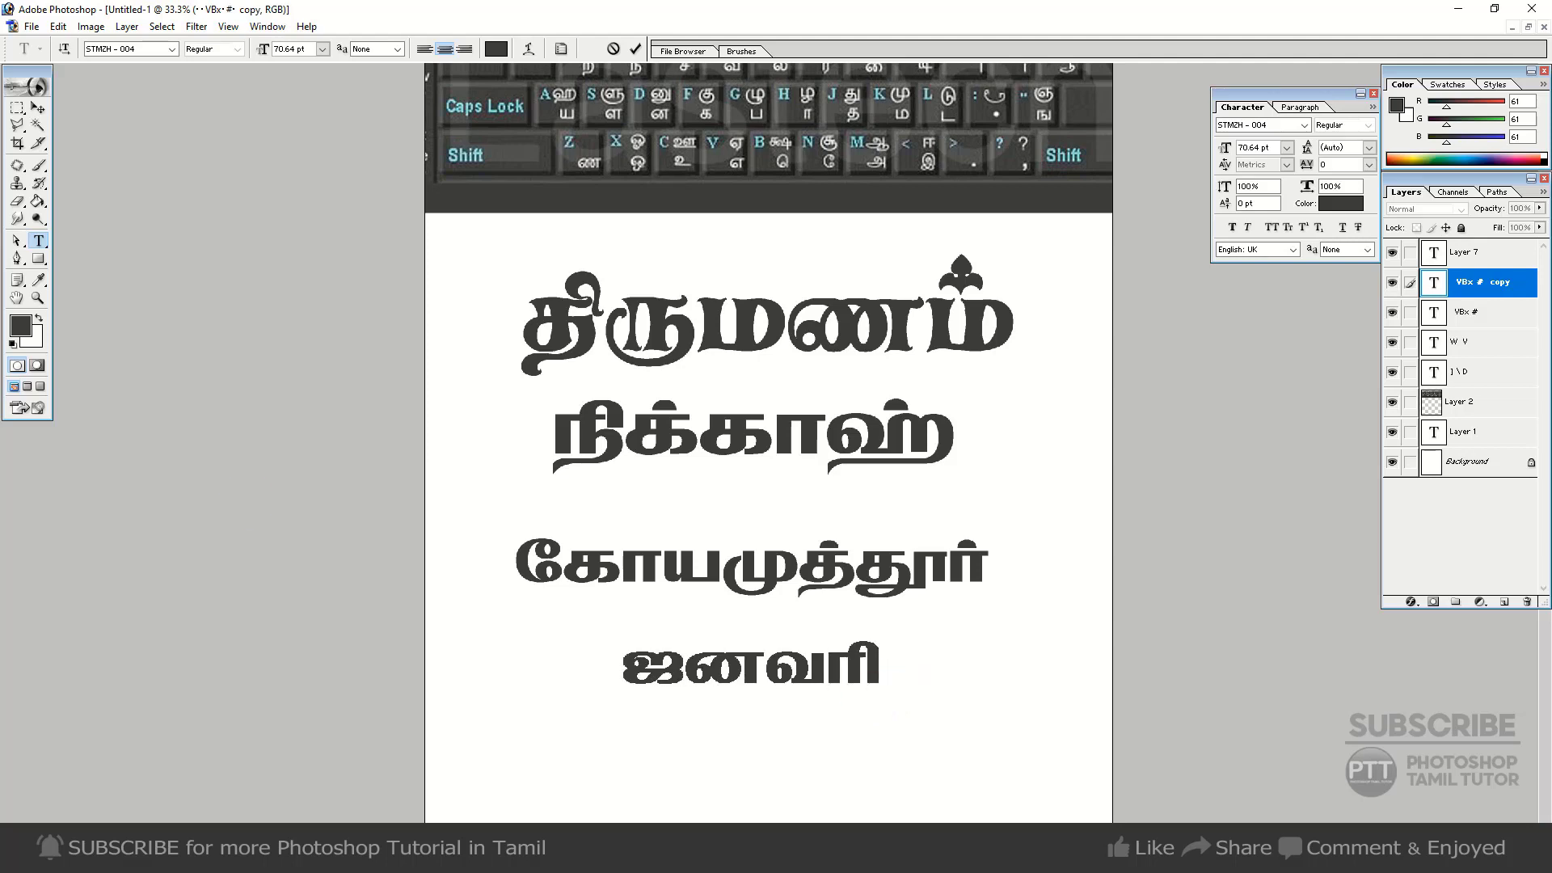
left_click(38, 107)
scroll(752, 410, "up", 3)
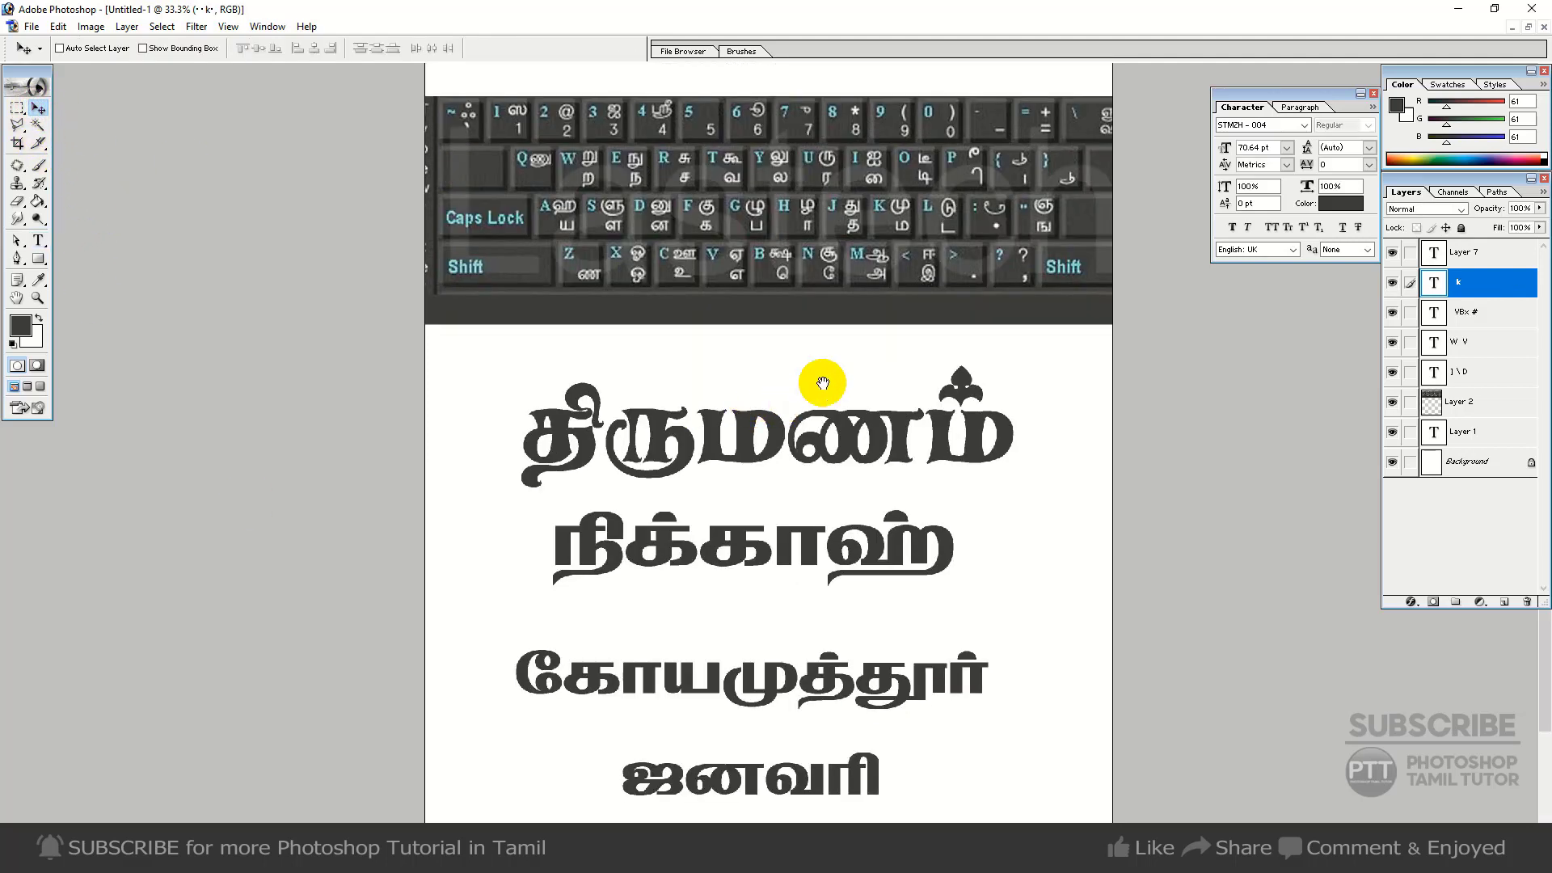